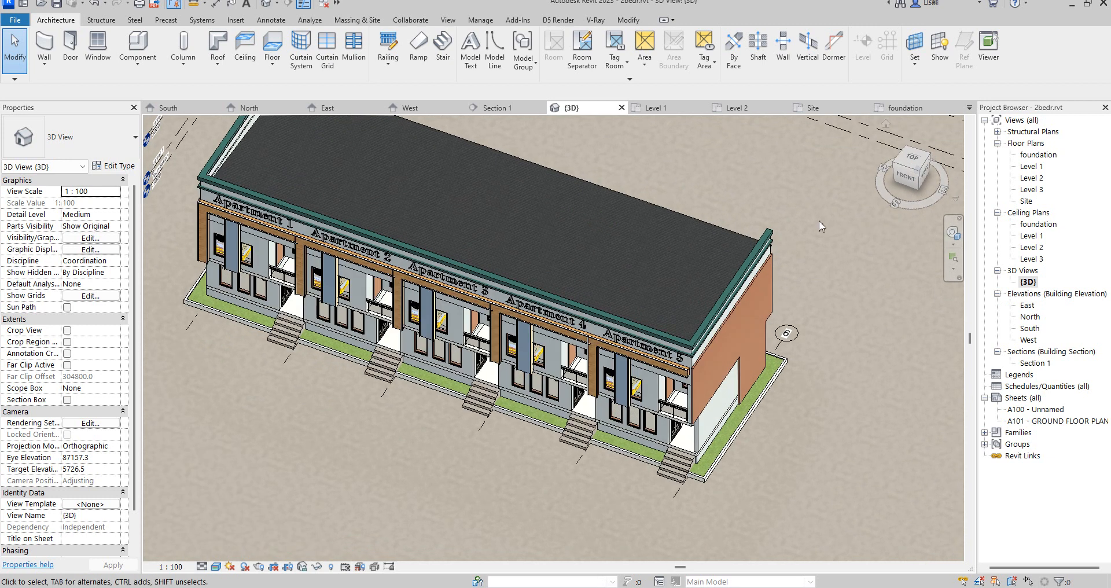
Step: Examine the apartment block's street front in the 3D view and in the South elevation
scroll(784, 345, "up", 2)
scroll(833, 333, "down", 3)
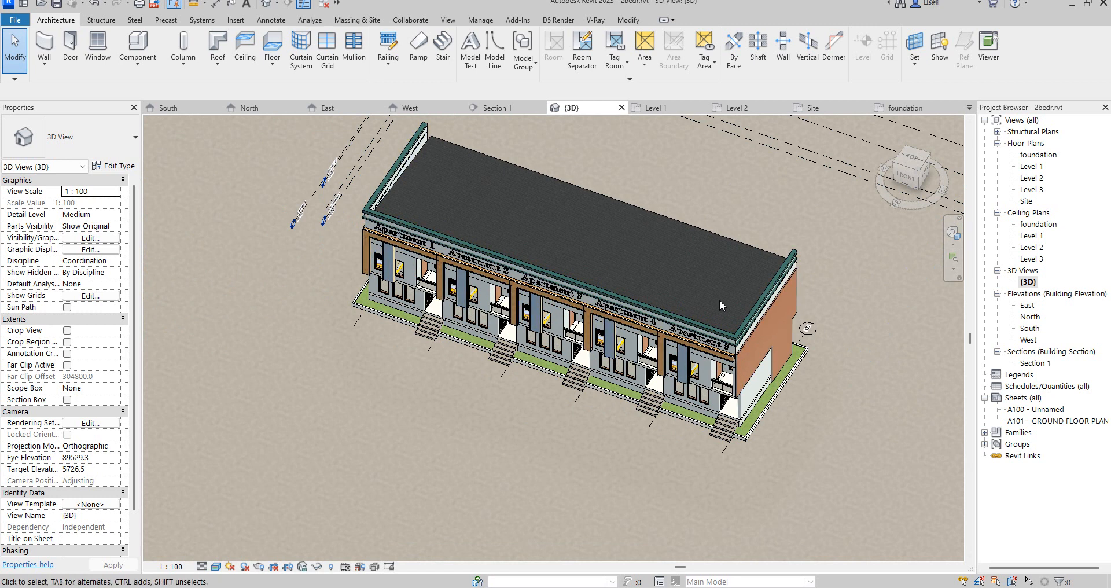
left_click(917, 173)
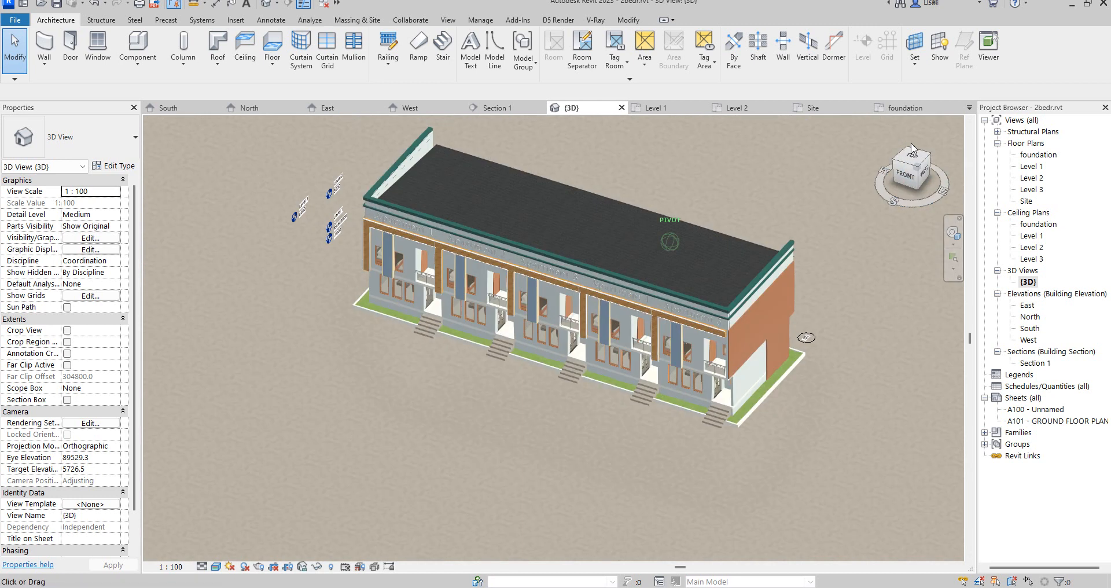
scroll(700, 261, "up", 2)
scroll(567, 355, "down", 3)
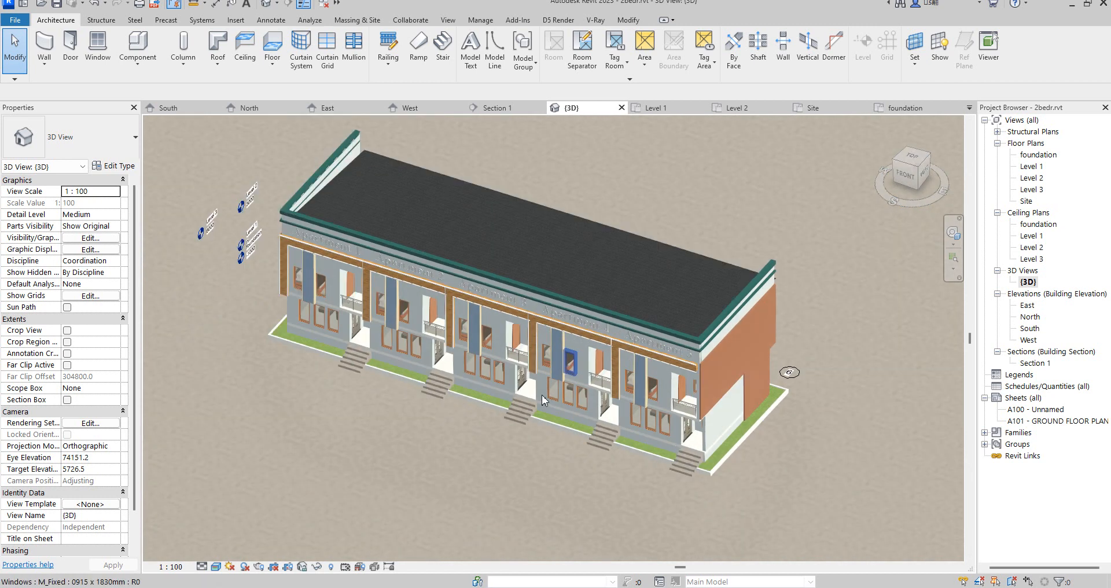
scroll(559, 392, "up", 3)
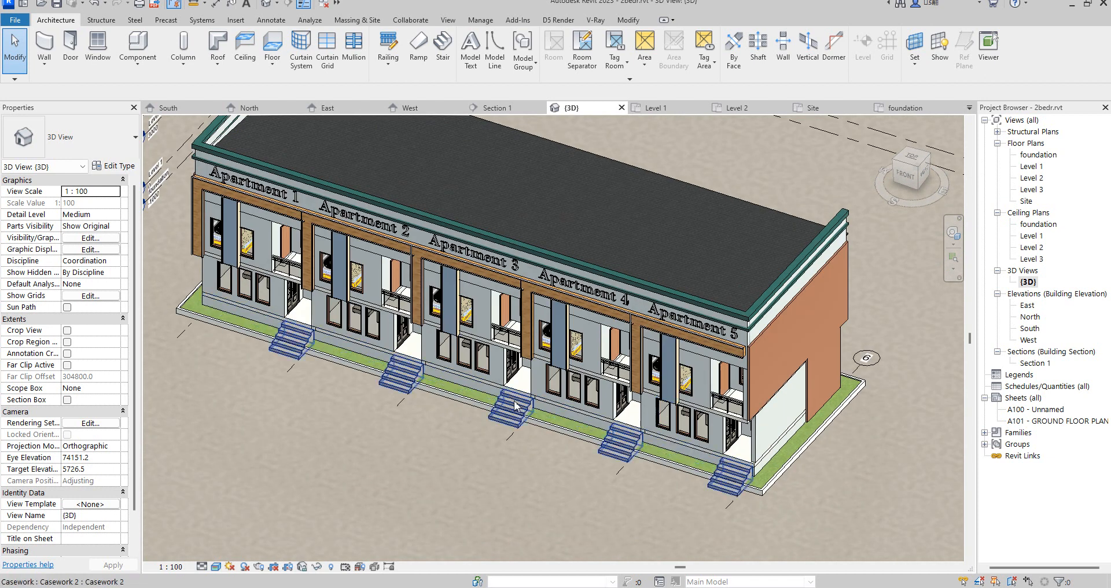
scroll(630, 379, "down", 3)
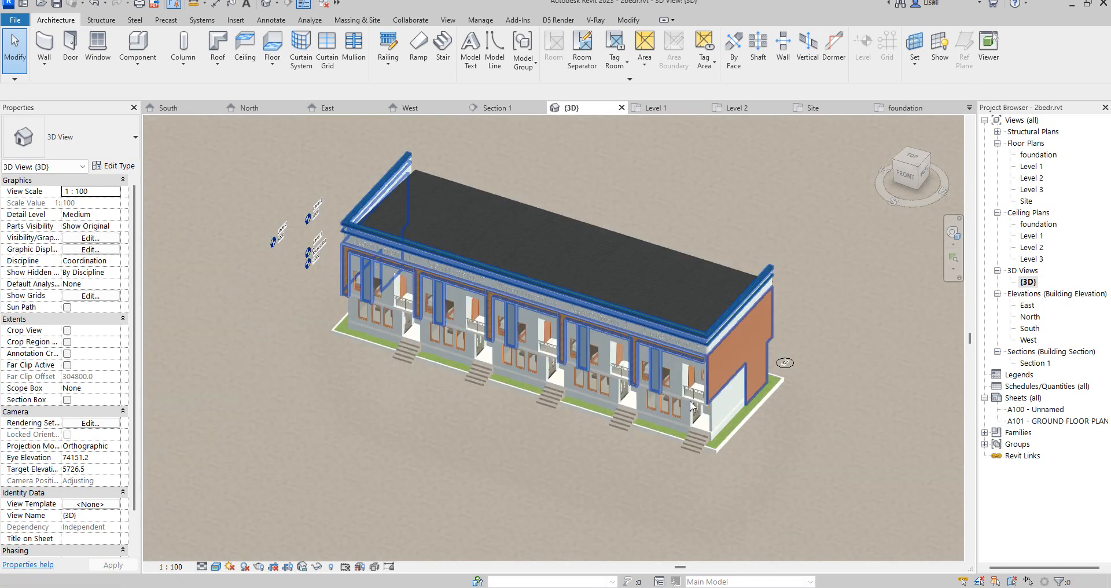
double_click(1031, 329)
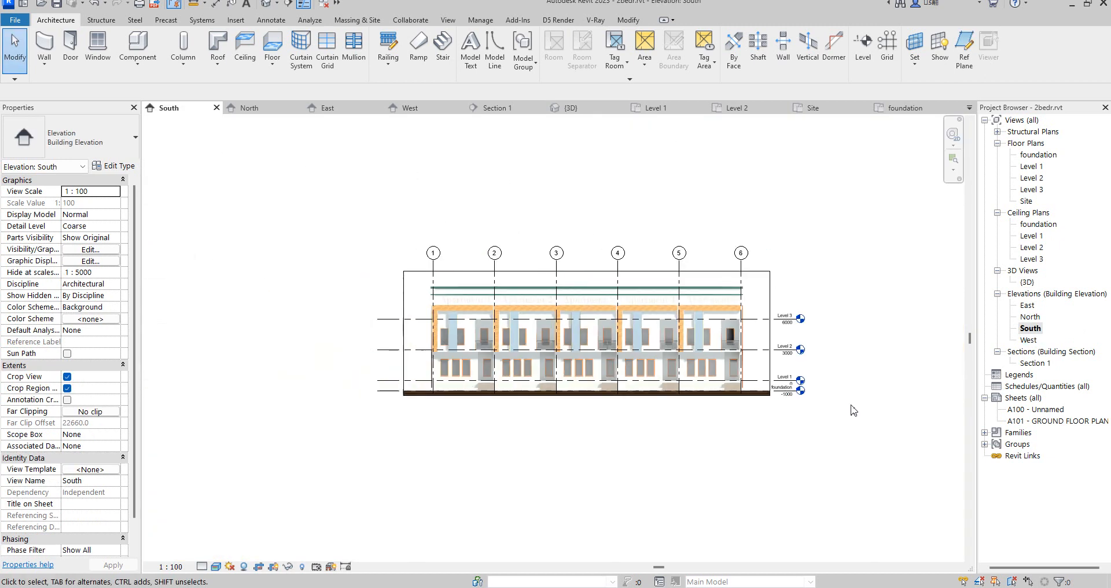
scroll(478, 396, "up", 5)
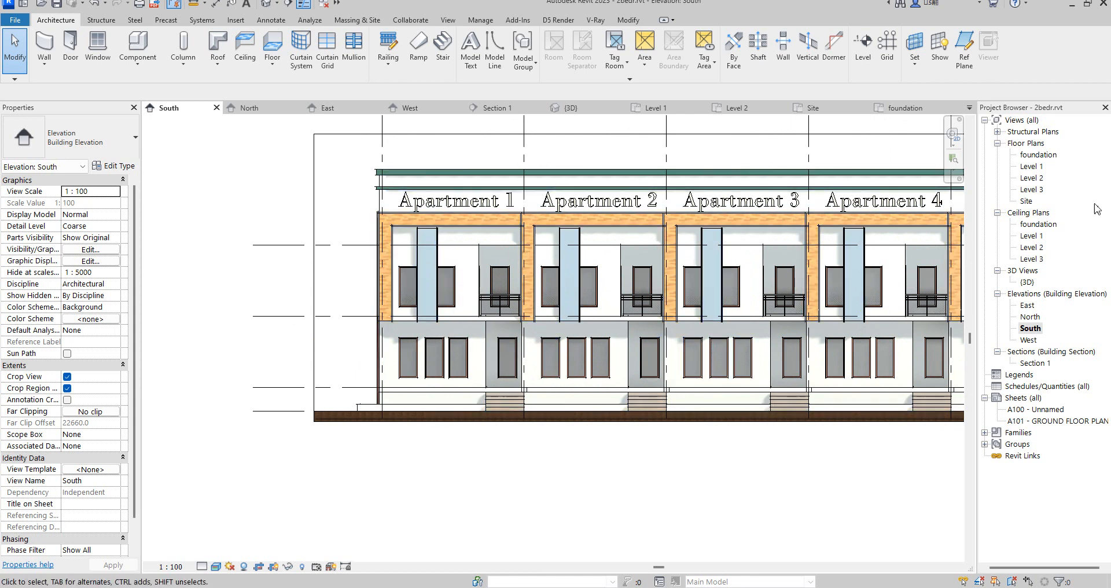
Step: On Level 1, start a wall matching the living room's front wall, with base offset 2400 and unconnected height 600
double_click(1031, 168)
scroll(276, 442, "up", 3)
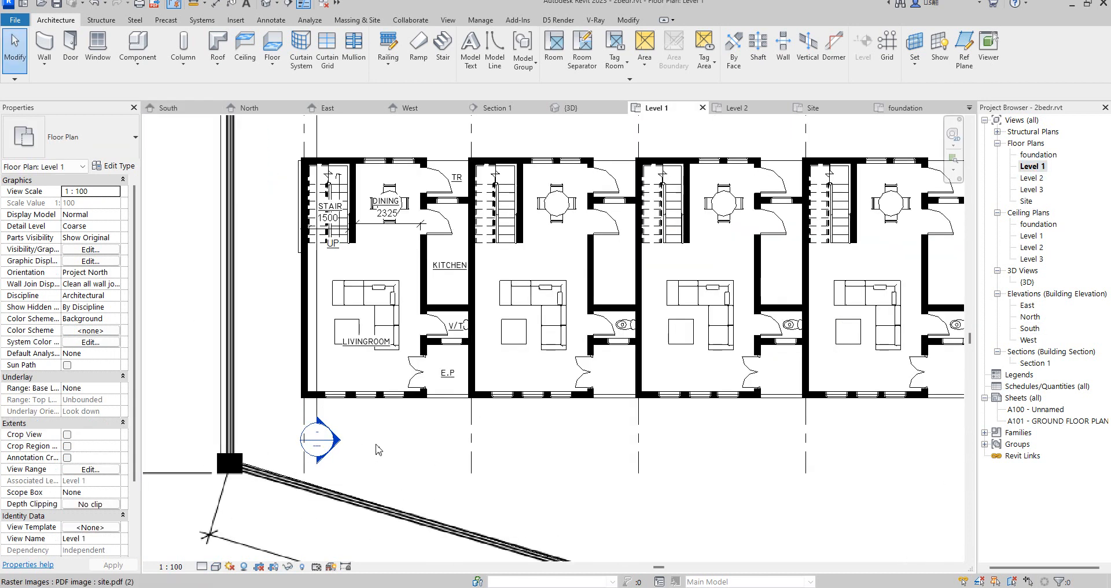
scroll(409, 341, "up", 2)
scroll(431, 385, "up", 3)
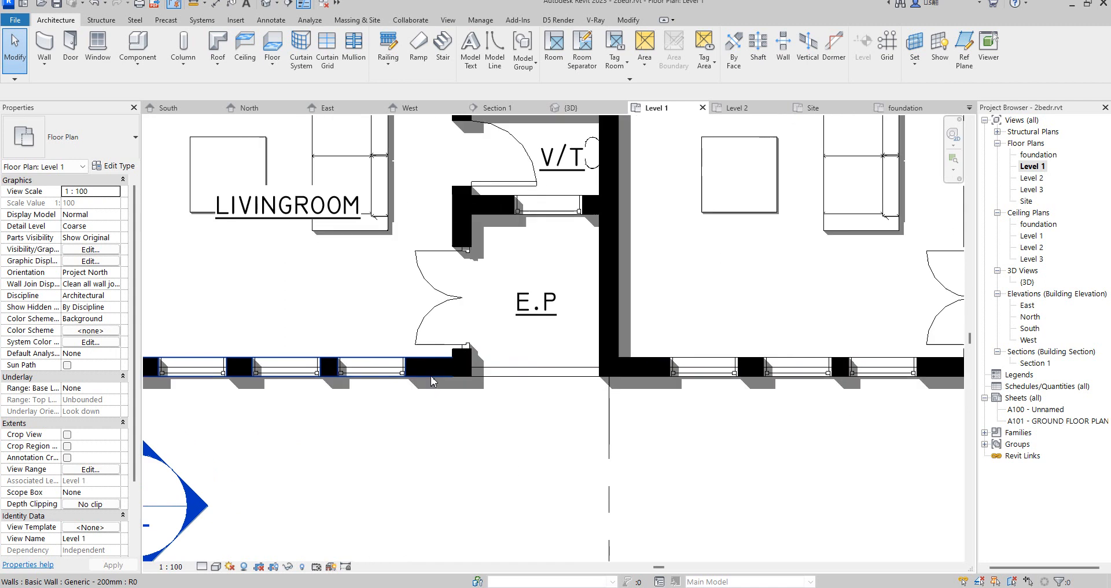
left_click(429, 382)
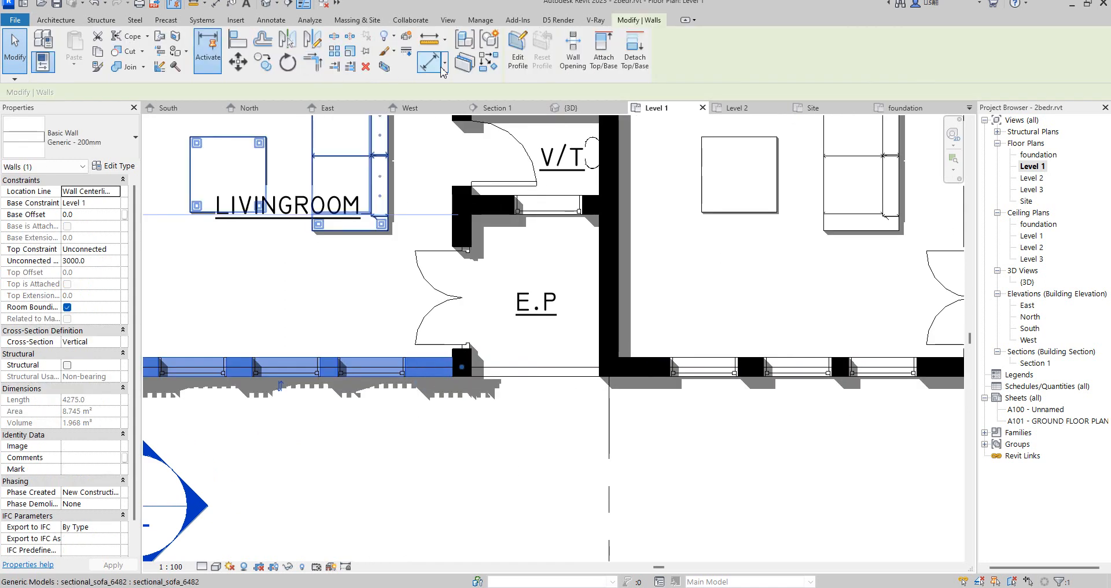
left_click(489, 62)
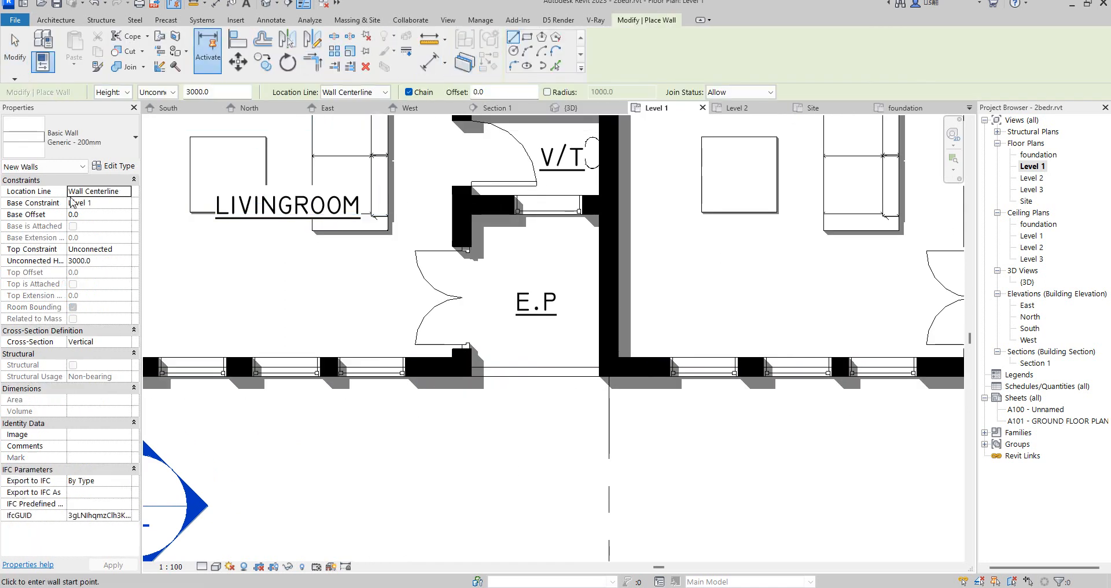
left_click(118, 260)
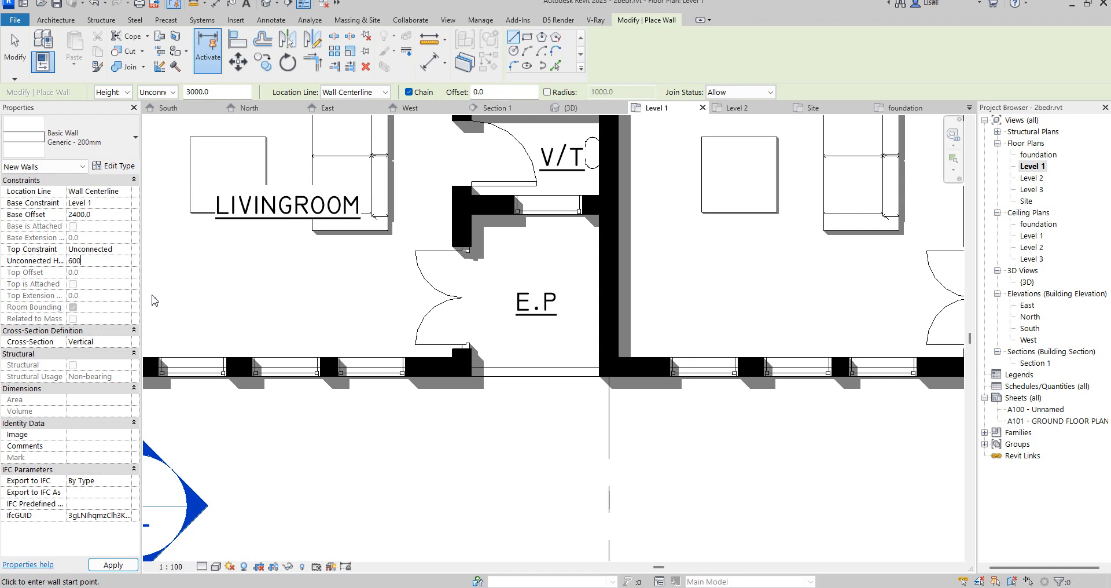
Step: Try to draw the raised wall across the first apartment's E.P opening, between the front wall's end and the party wall
left_click(462, 367)
left_click(609, 367)
scroll(399, 381, "down", 5)
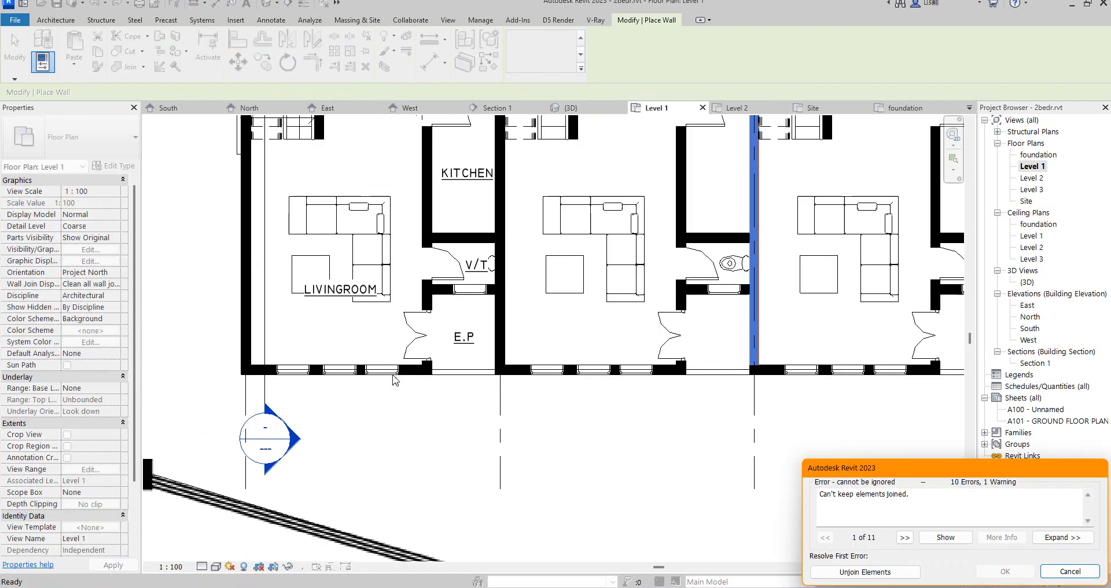
key("Escape")
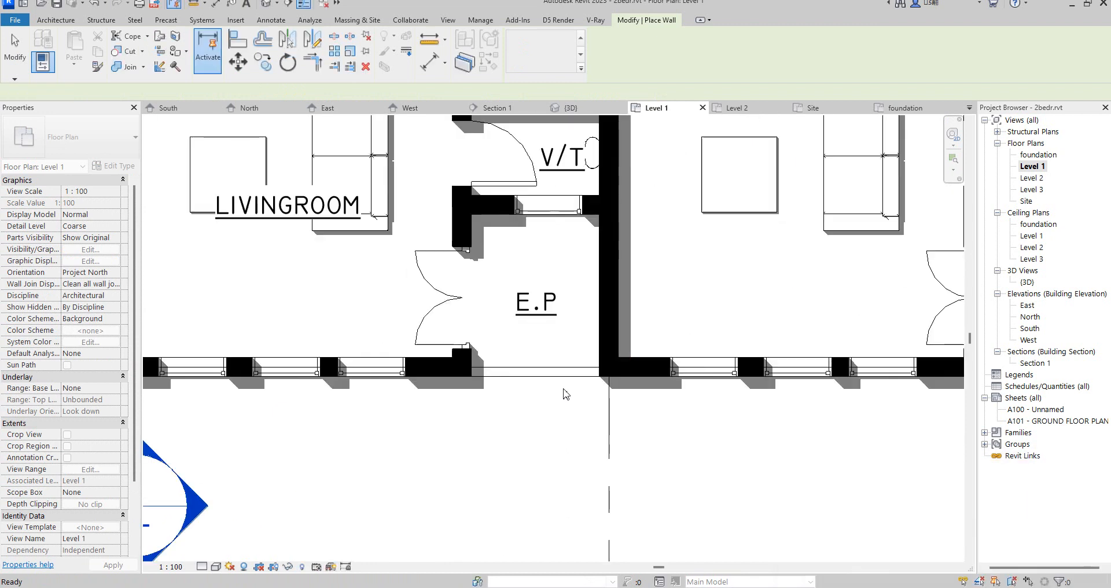
key("Escape")
Step: Draw a Generic - 200mm wall, 600 high at base offset 2400, across the first apartment's E.P front opening on Level 1
scroll(503, 388, "down", 5)
scroll(503, 387, "up", 2)
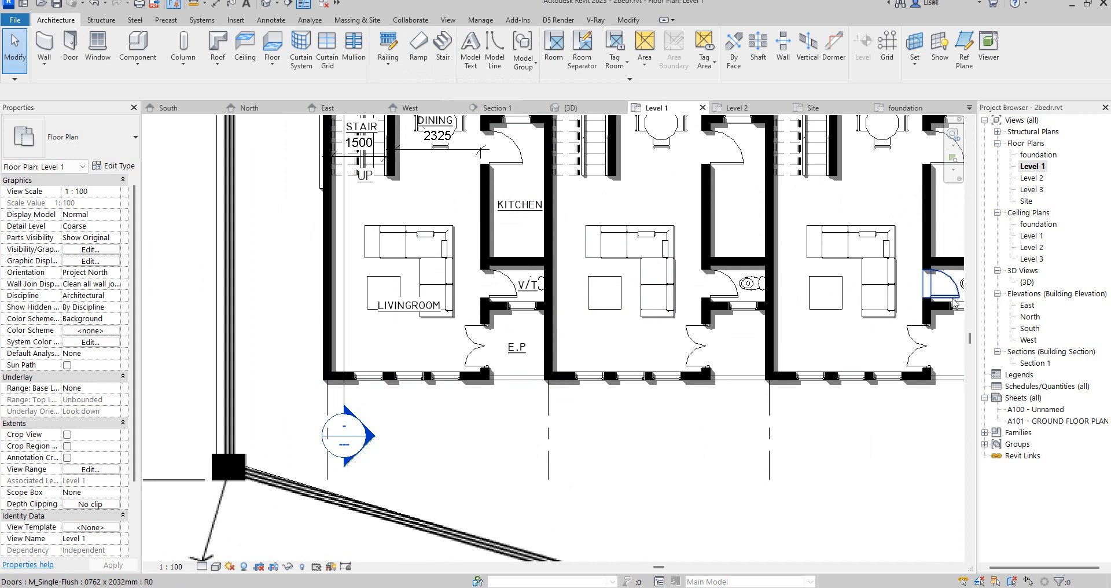
double_click(1028, 328)
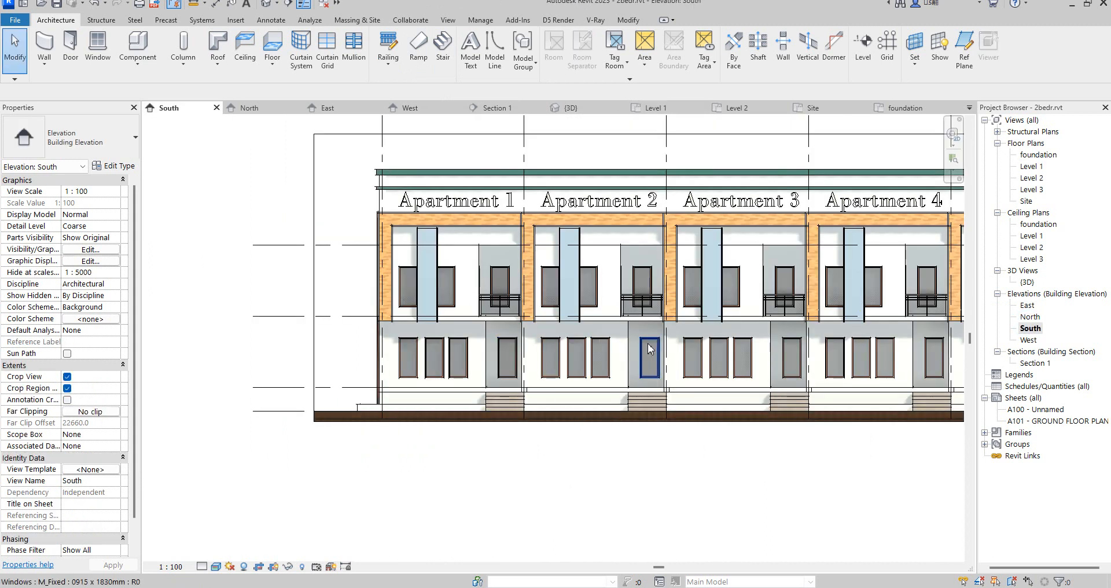
scroll(517, 347, "down", 2)
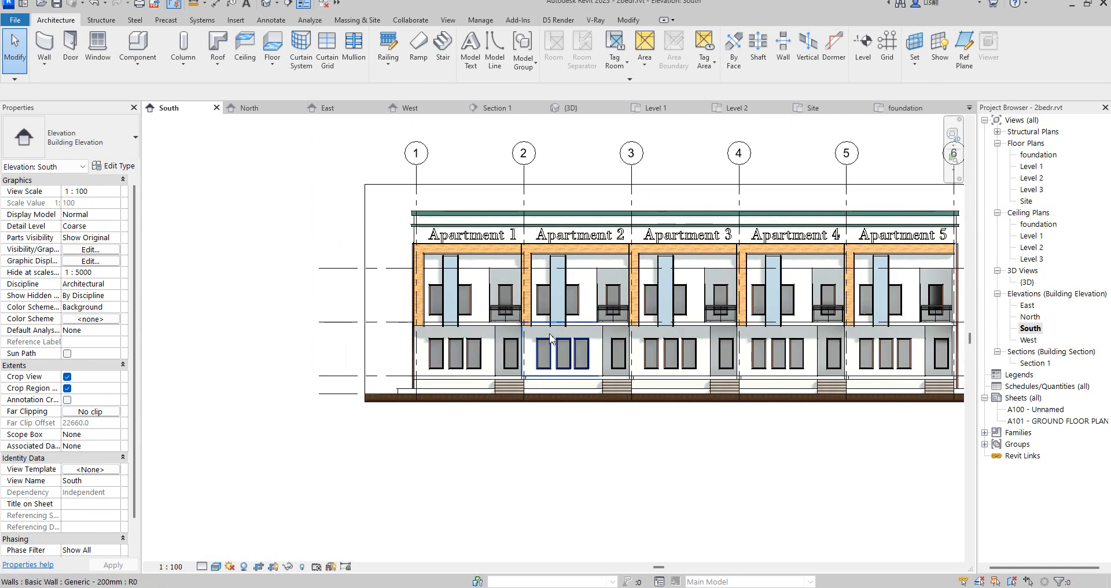
scroll(591, 349, "down", 2)
scroll(875, 346, "up", 1)
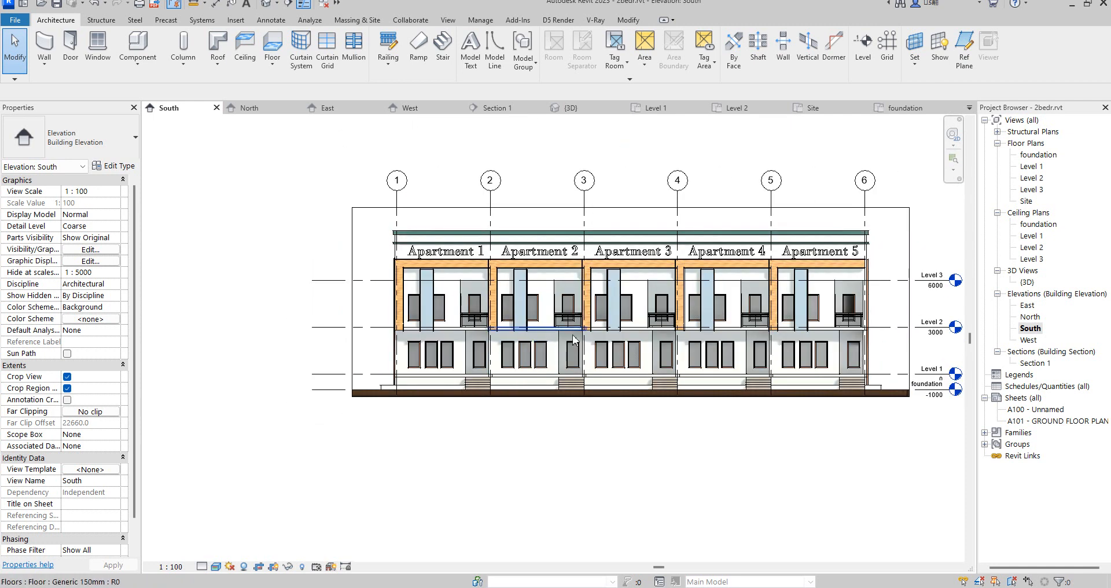
double_click(1032, 166)
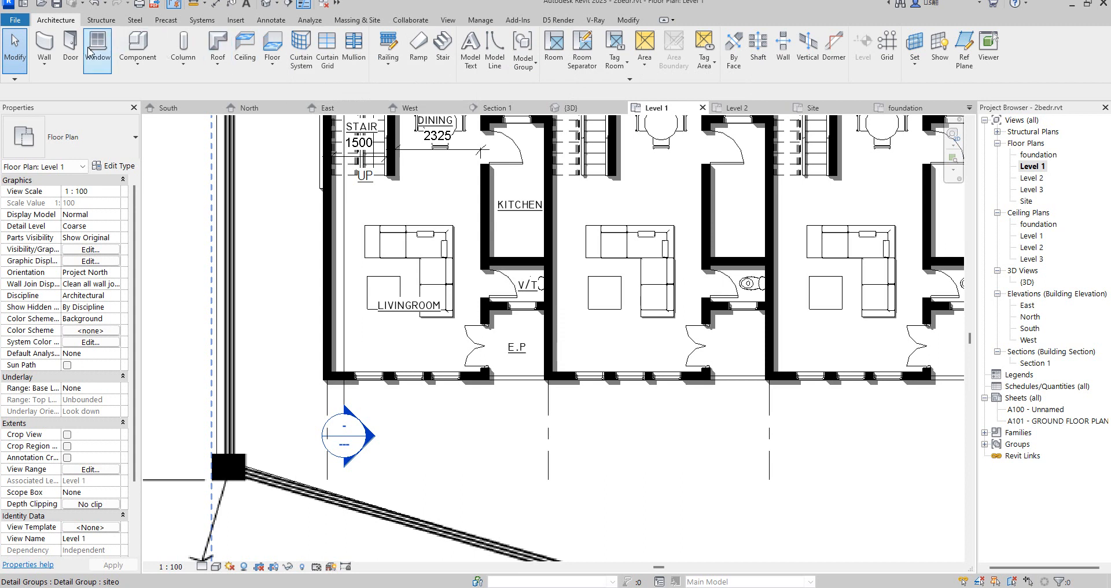
left_click(44, 43)
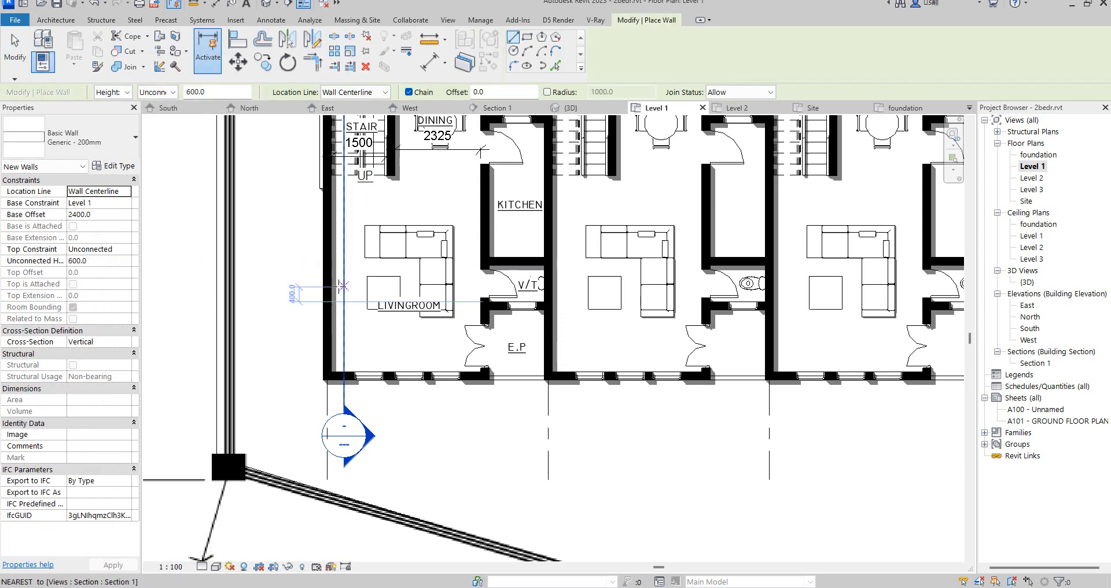
scroll(508, 382, "up", 2)
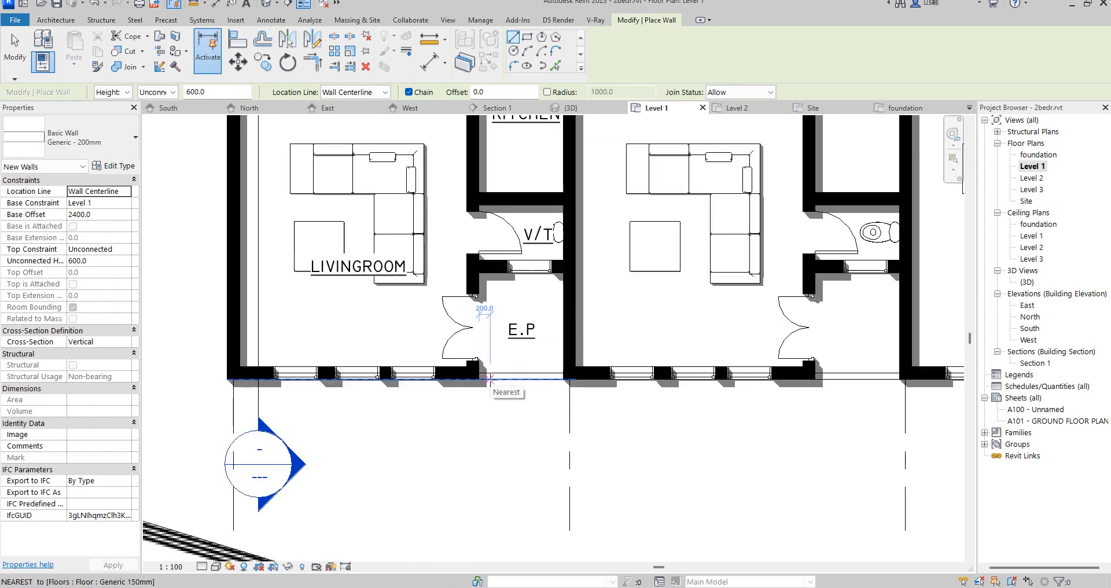
left_click(474, 371)
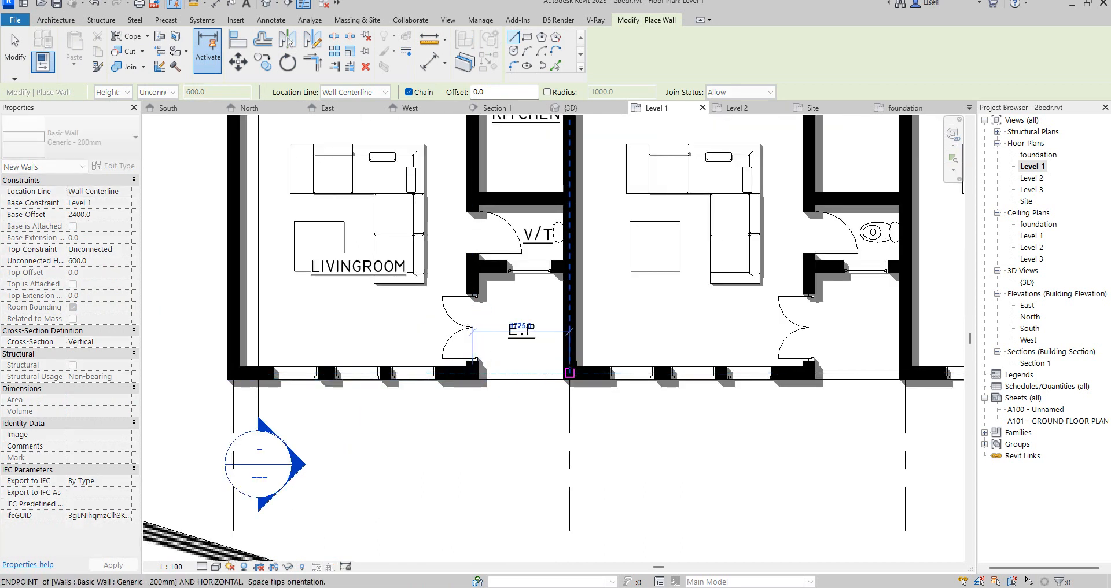
left_click(569, 372)
key("Escape")
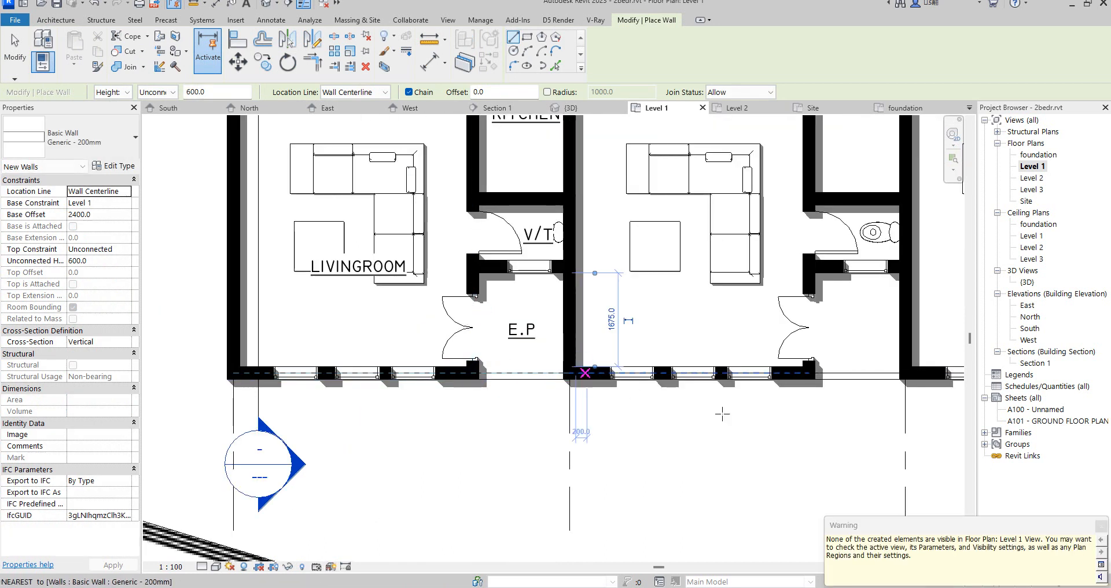
Step: In the South elevation, copy the new wall over Apartment 1's entrance from grid 2 to grid 3, unjoining the conflicting elements
double_click(1029, 328)
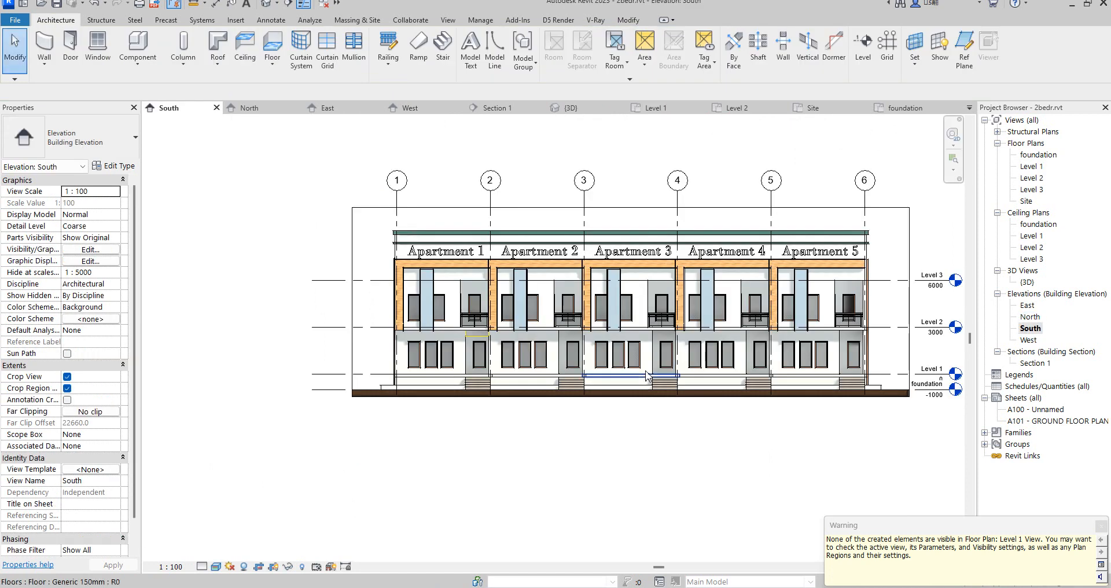
scroll(469, 354, "up", 5)
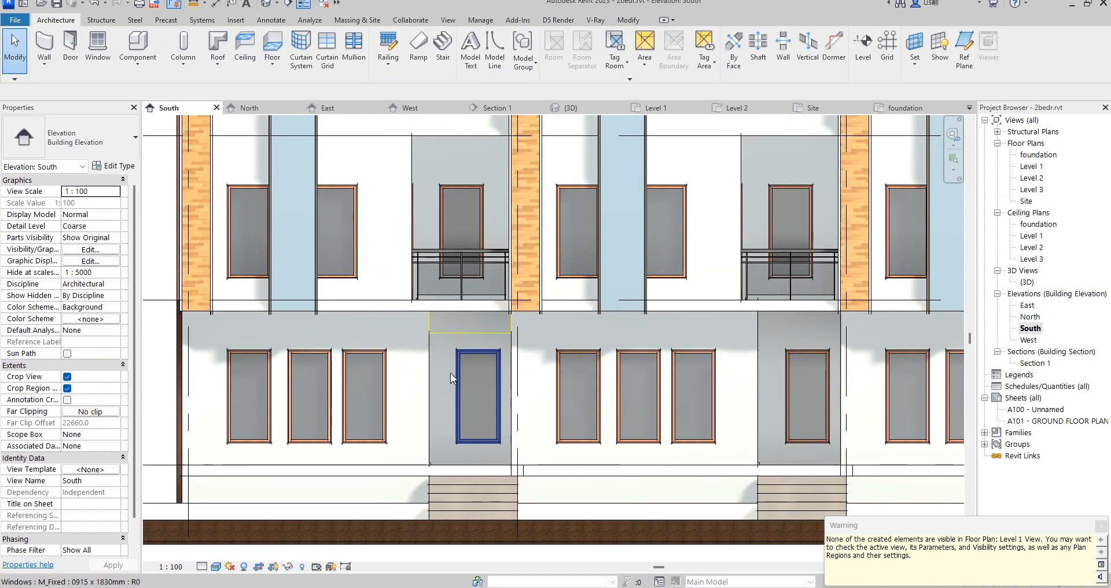
left_click(488, 335)
scroll(463, 335, "down", 5)
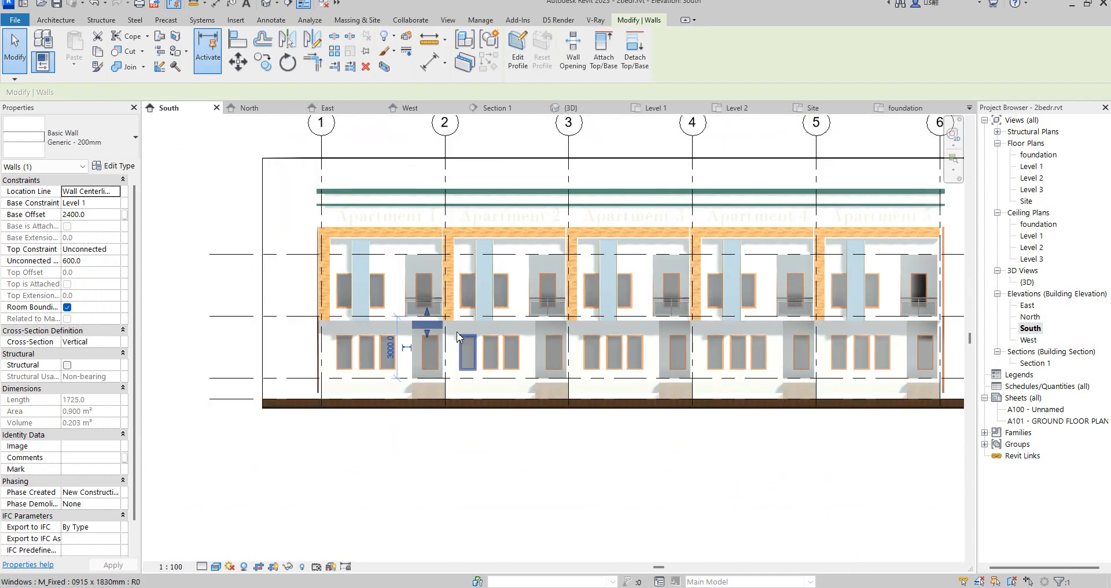
left_click(262, 62)
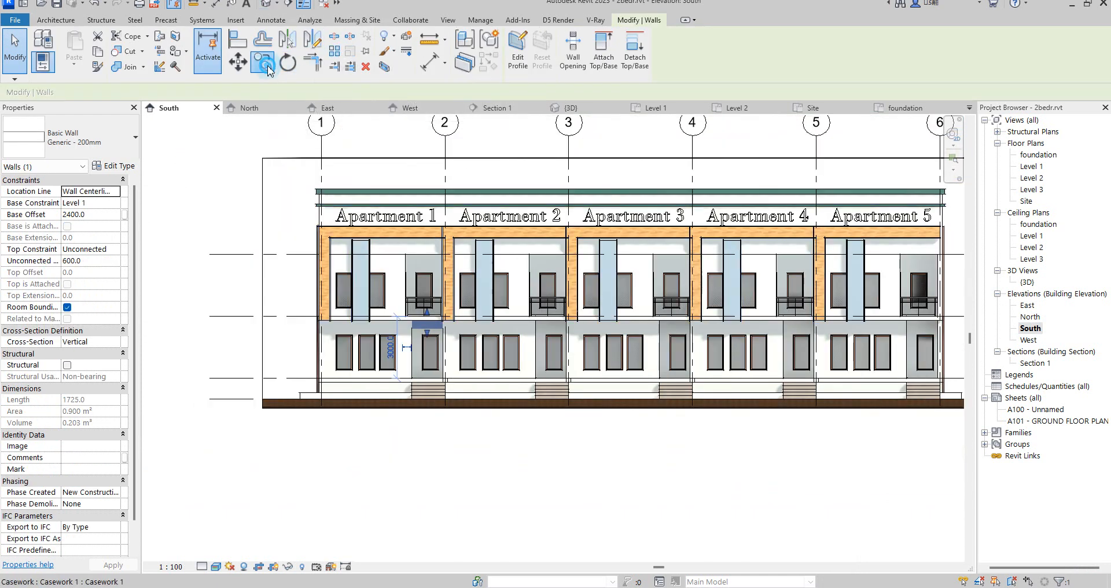
left_click(448, 137)
left_click(567, 137)
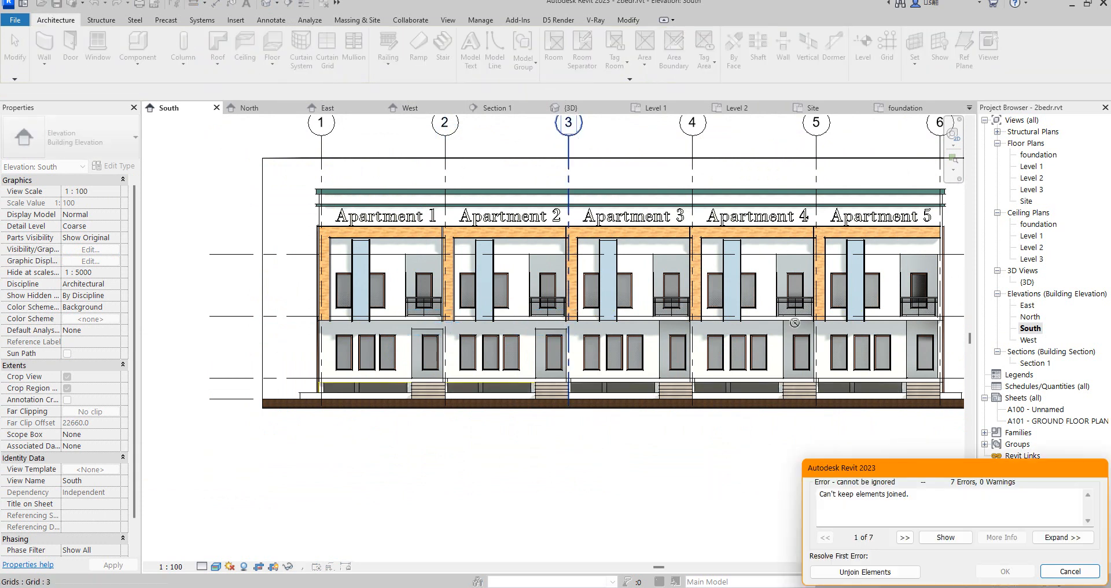
left_click(866, 572)
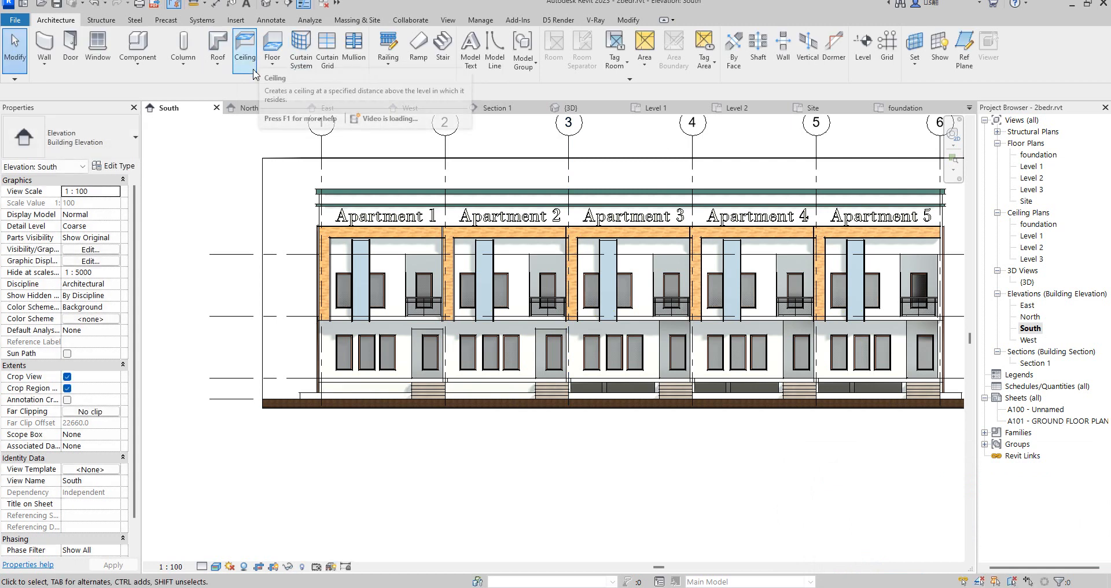
Step: Copy the two raised walls over the Apartment 1 and 2 entrances from grid 3 to grid 5, then clear the selection
left_click(558, 335)
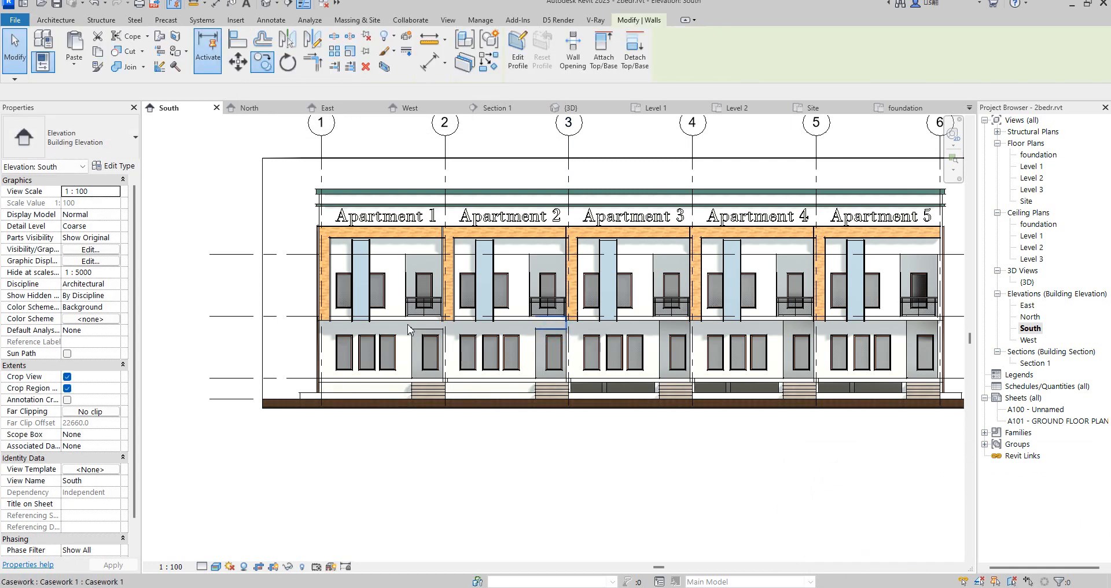
left_click(417, 334, "ctrl")
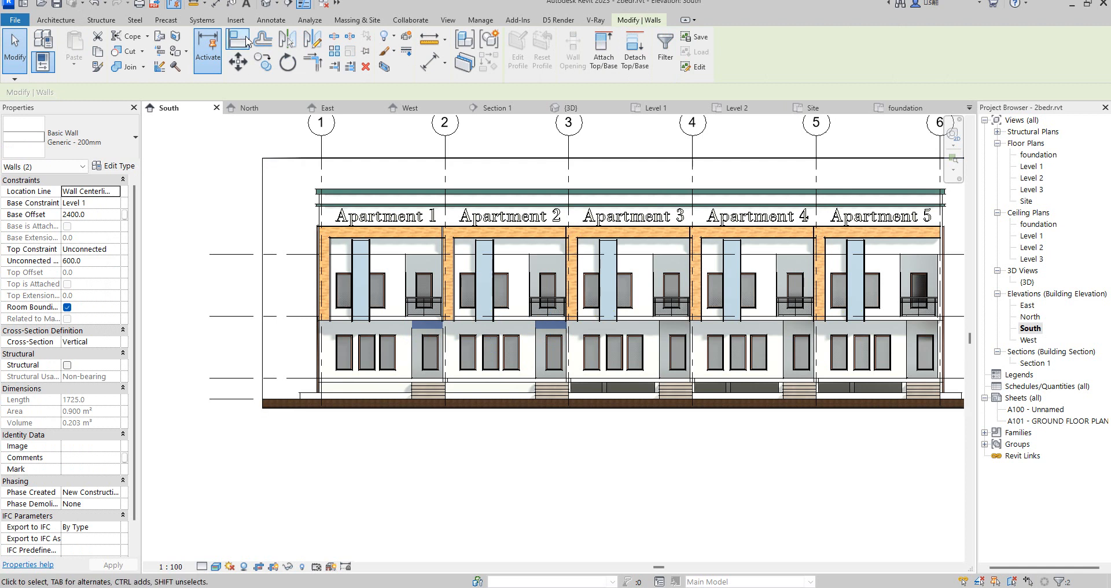
left_click(262, 61)
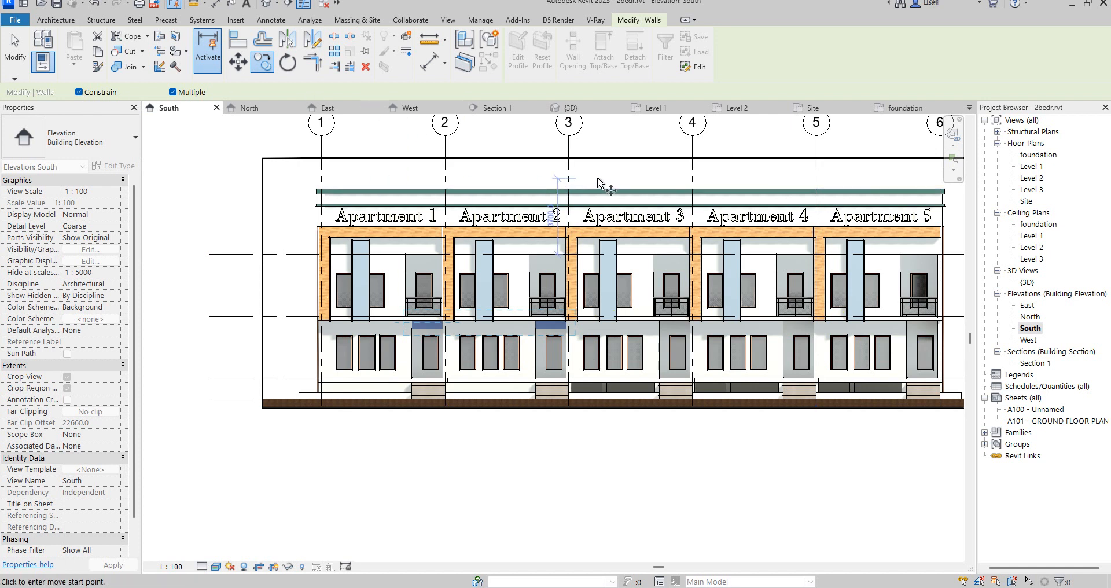
left_click(568, 136)
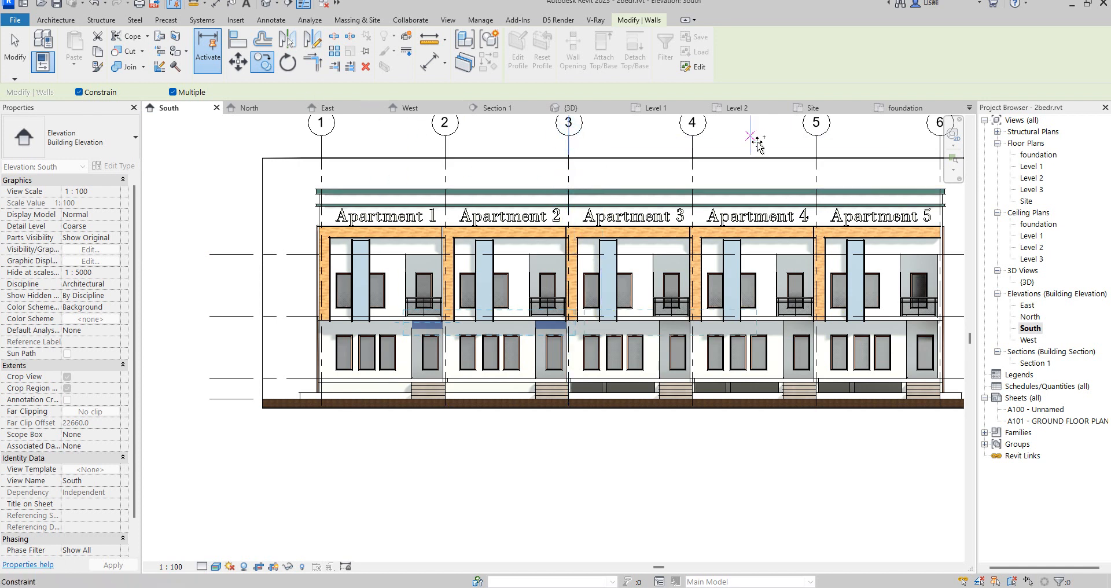
left_click(817, 138)
scroll(537, 240, "down", 1)
key("Escape")
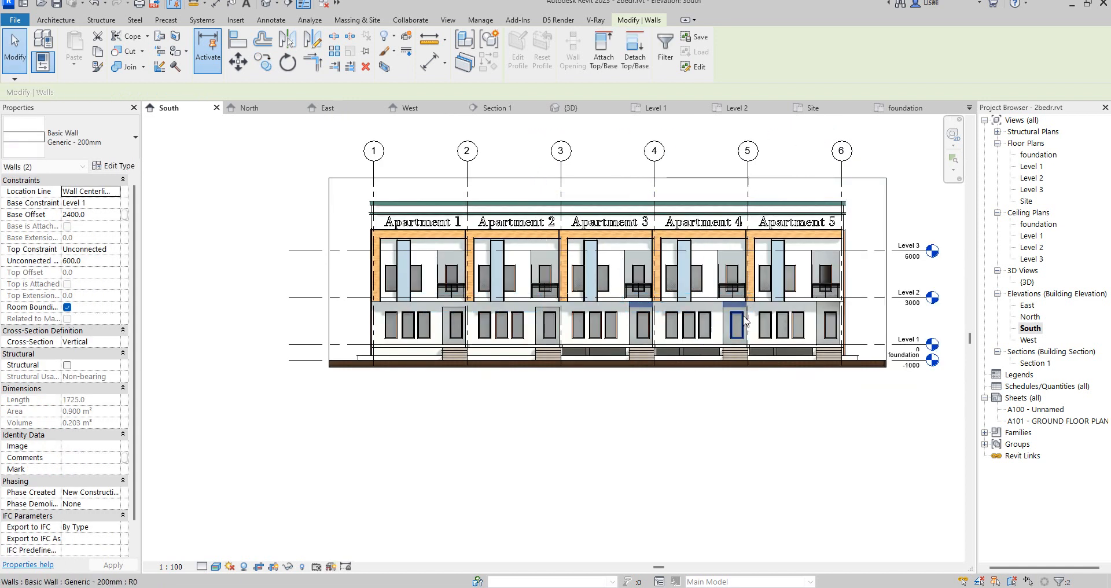
scroll(741, 314, "up", 1)
left_click(671, 481)
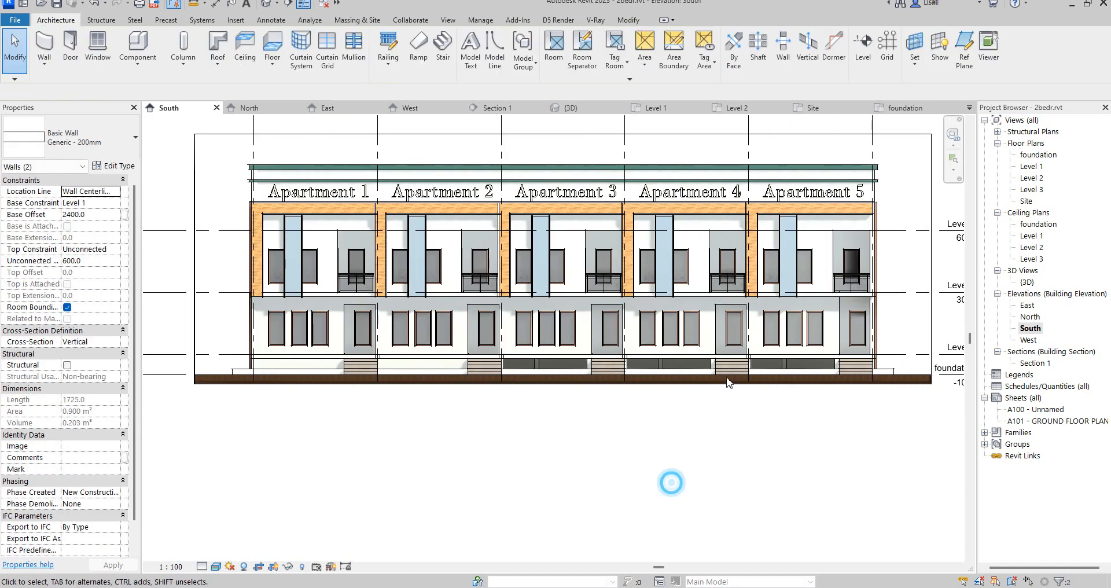
Step: Copy the raised wall over Apartment 4's entrance one bay across to Apartment 5's entrance, then clear the selection
left_click(721, 304)
left_click(268, 65)
scroll(746, 163, "down", 2)
left_click(733, 177)
left_click(821, 179)
scroll(835, 366, "up", 3)
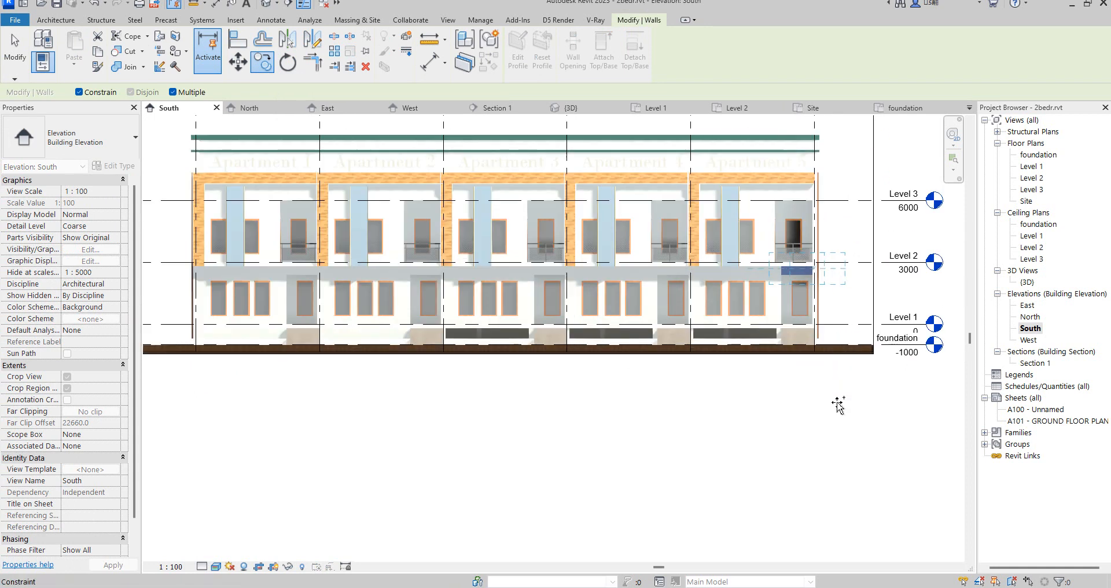
key("Escape")
scroll(823, 402, "up", 4)
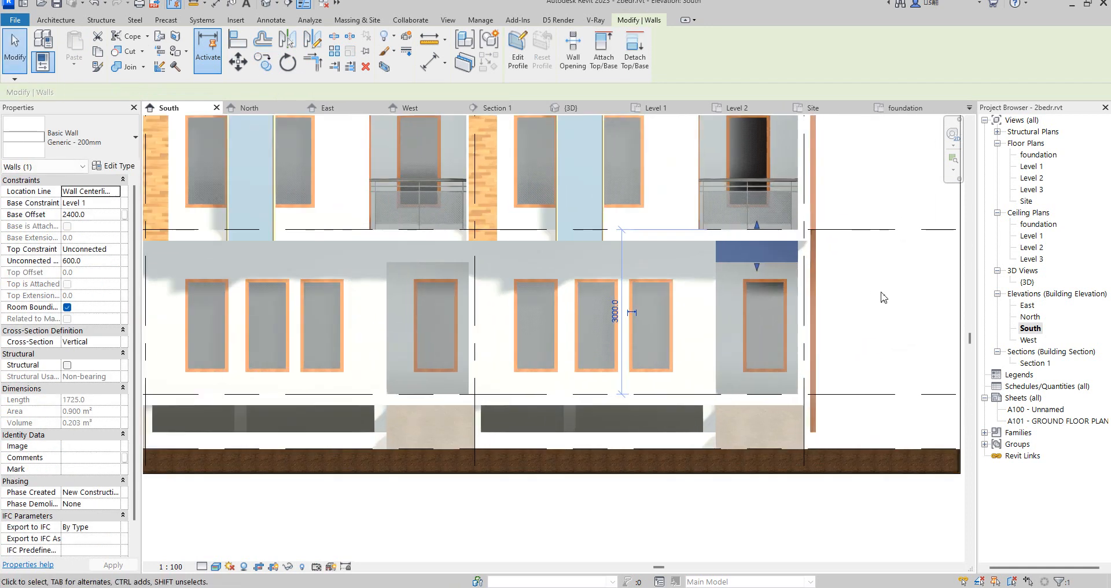
left_click(867, 297)
Step: Open the in-place casework model that frames the apartments' upper facade for editing
scroll(874, 295, "down", 3)
scroll(667, 362, "down", 5)
scroll(345, 271, "up", 3)
left_click(343, 246)
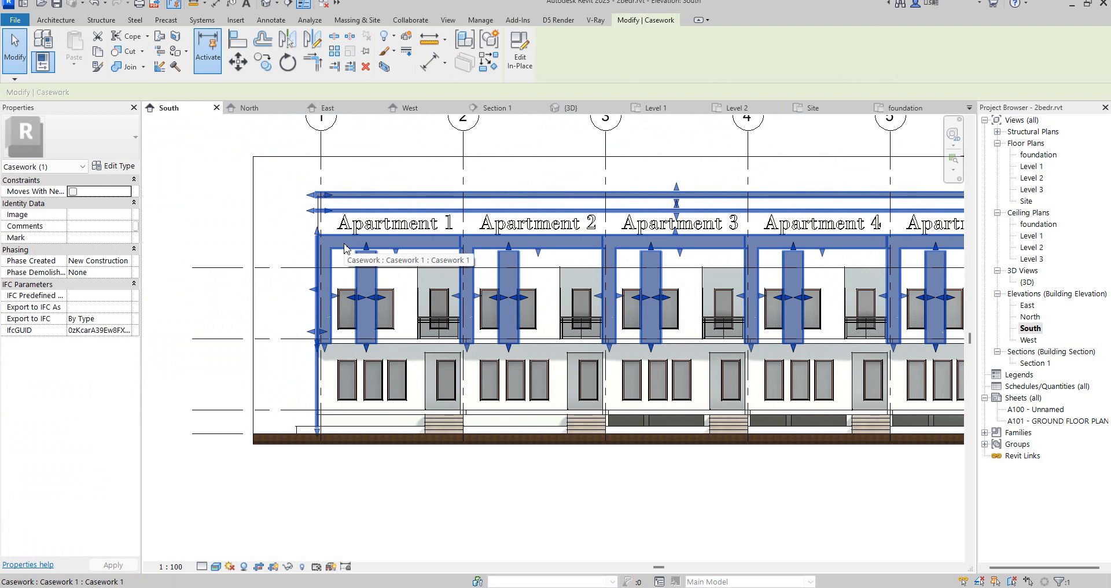
left_click(527, 69)
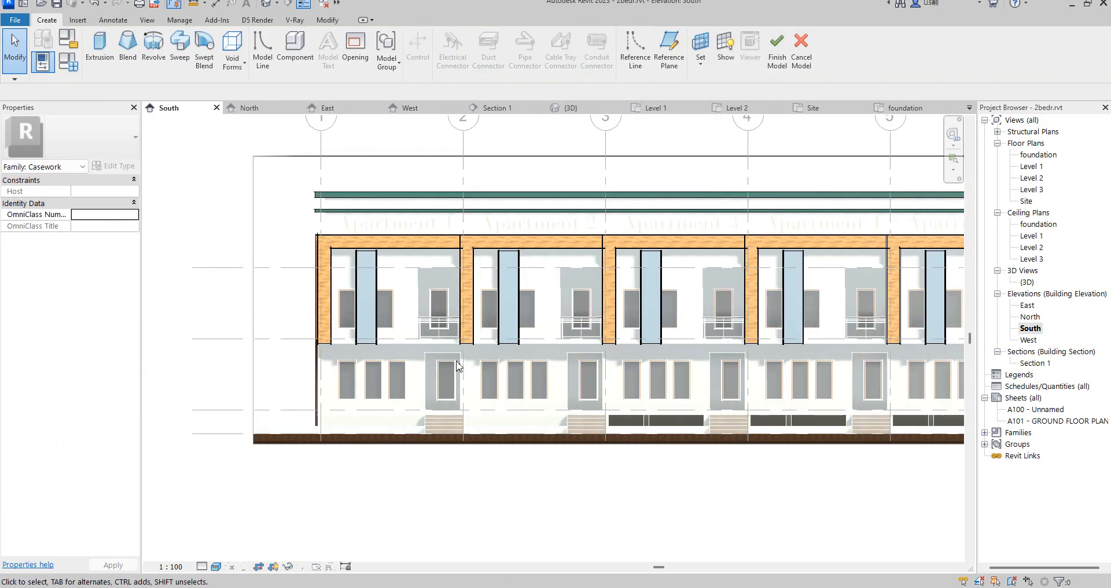
Step: Start a sketched sweep path, picking the face of the Generic - 200mm wall at Apartment 1's entrance as its work plane
scroll(402, 396, "up", 2)
scroll(509, 390, "up", 3)
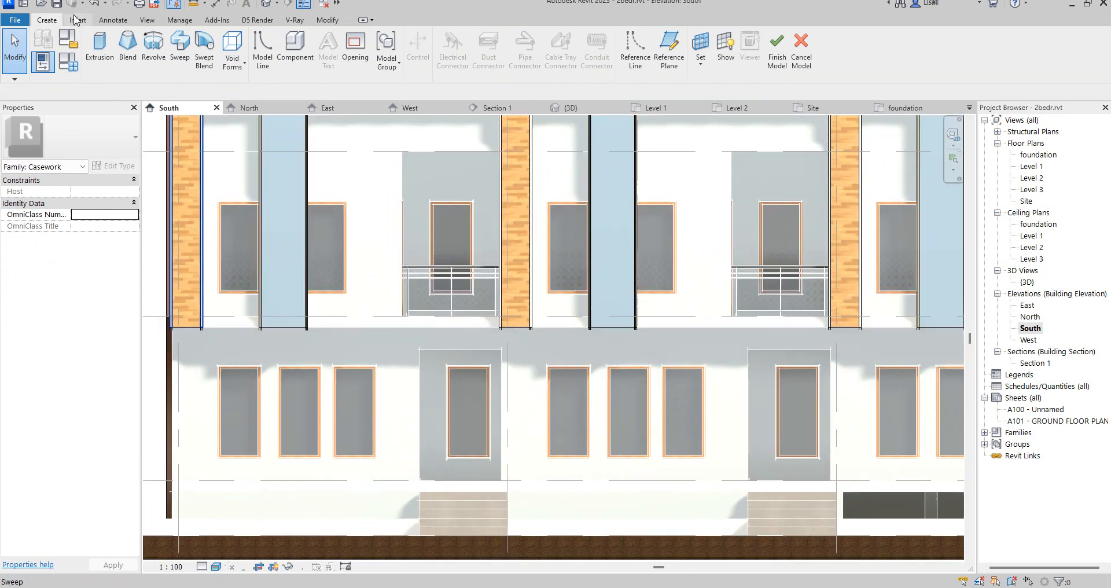
left_click(179, 51)
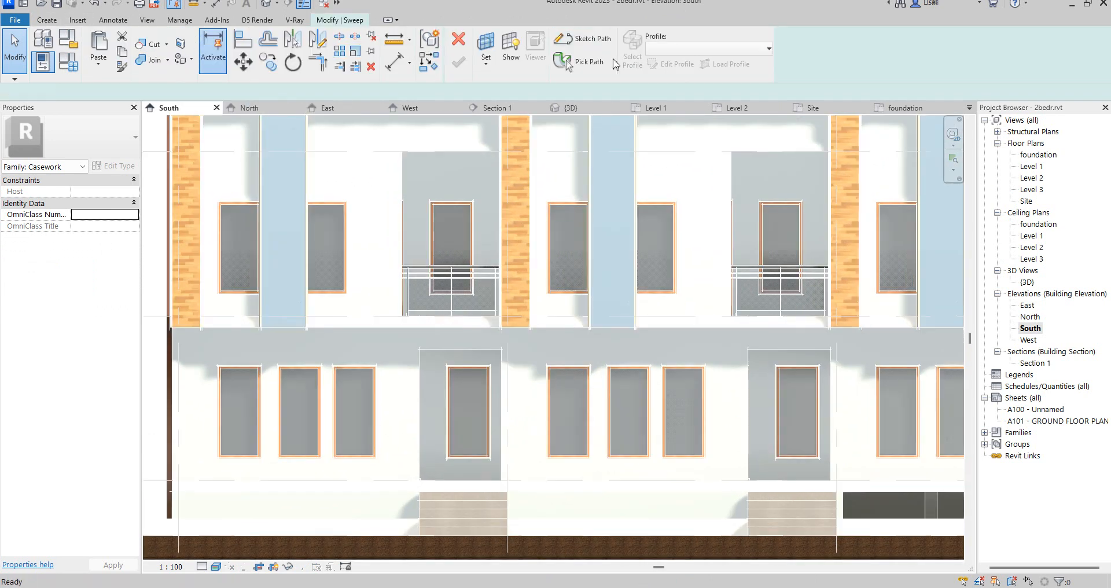
left_click(580, 38)
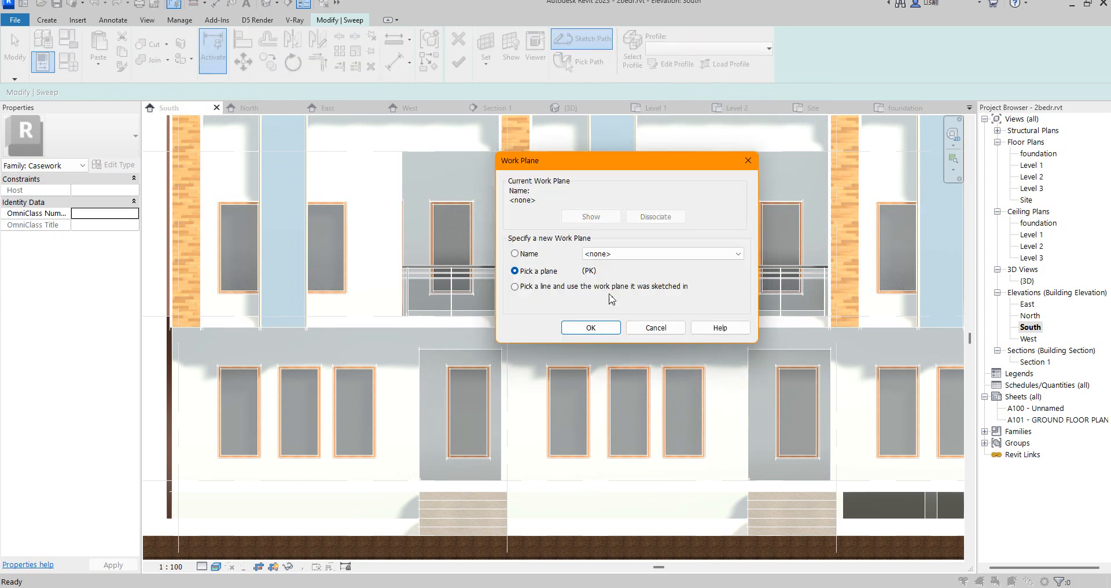
left_click(590, 327)
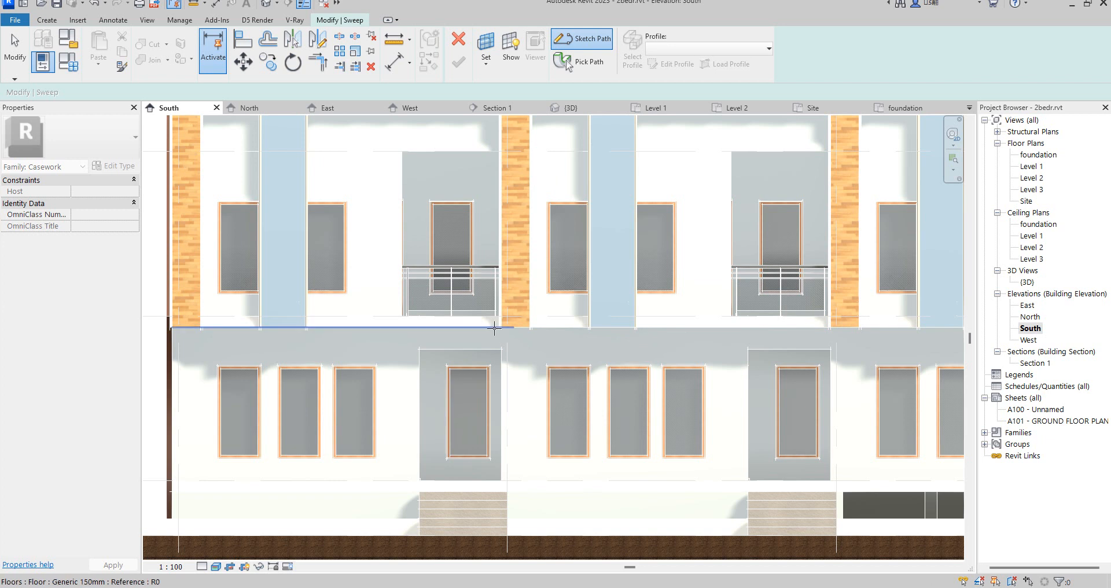
left_click(473, 342)
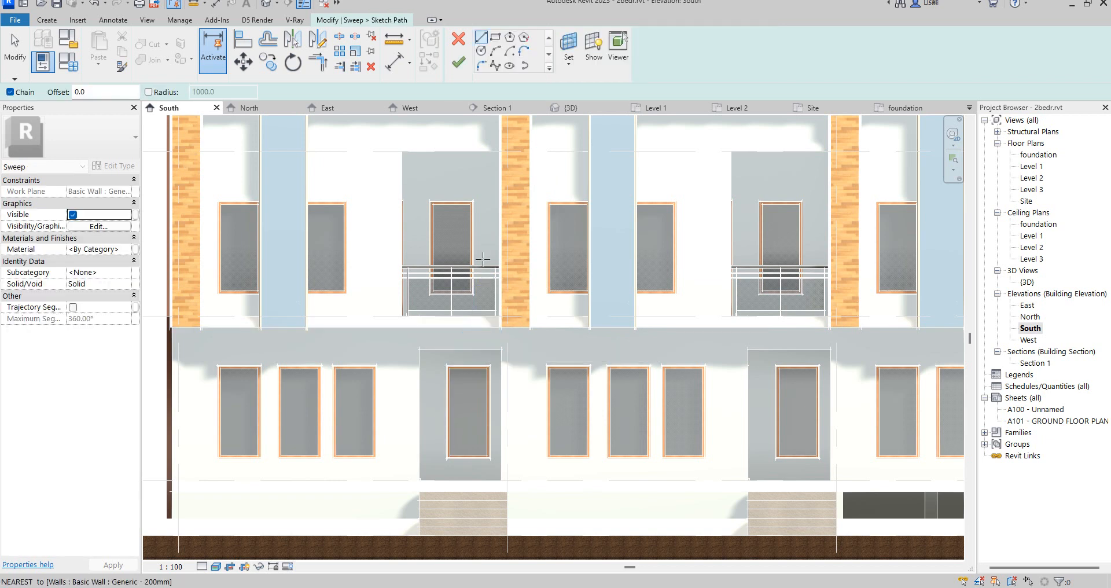
Step: Sketch the sweep path around Apartment 1's entrance, about 1560 mm across the top with about 3400 mm legs to the ground, and finish it
left_click(501, 349)
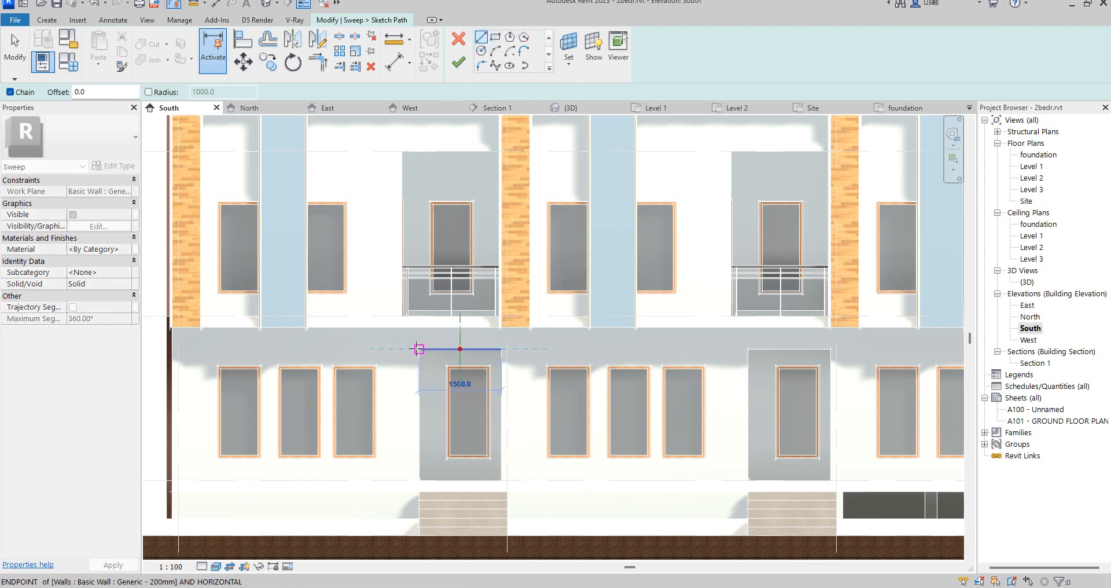
left_click(419, 491)
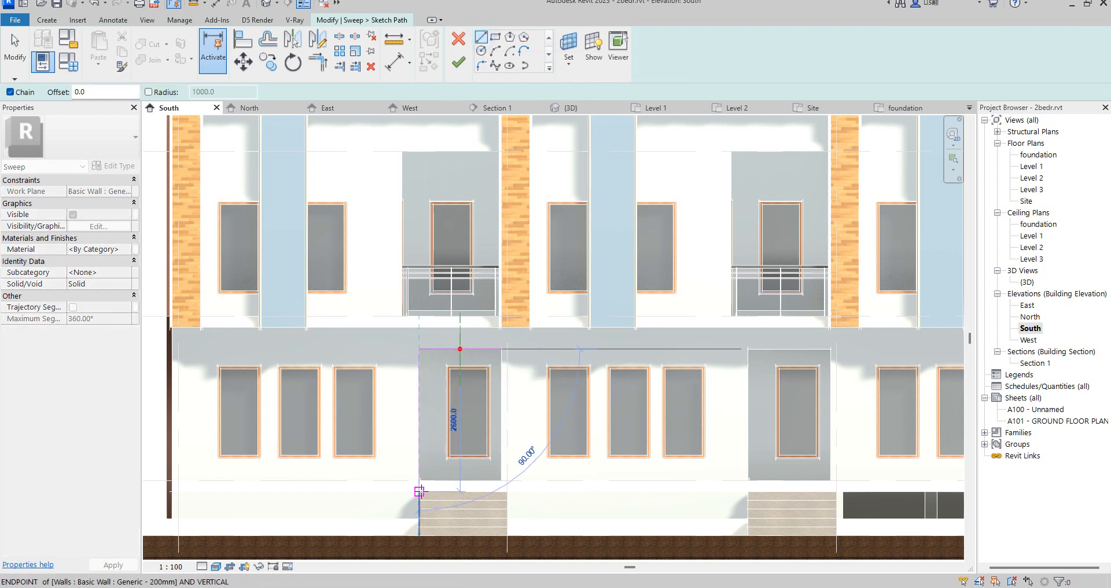
scroll(417, 504, "down", 2)
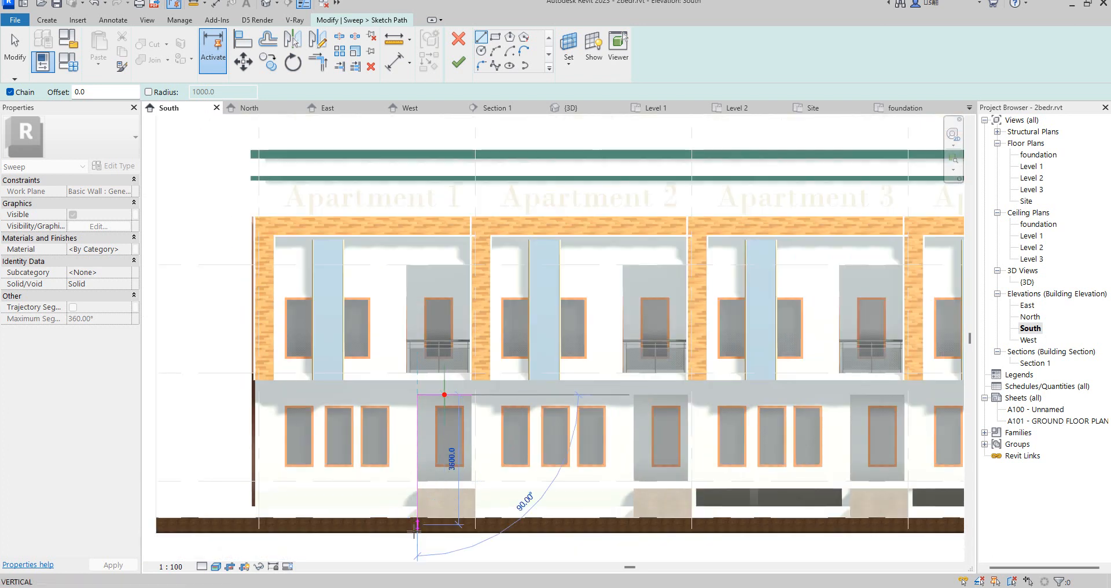
scroll(417, 531, "up", 1)
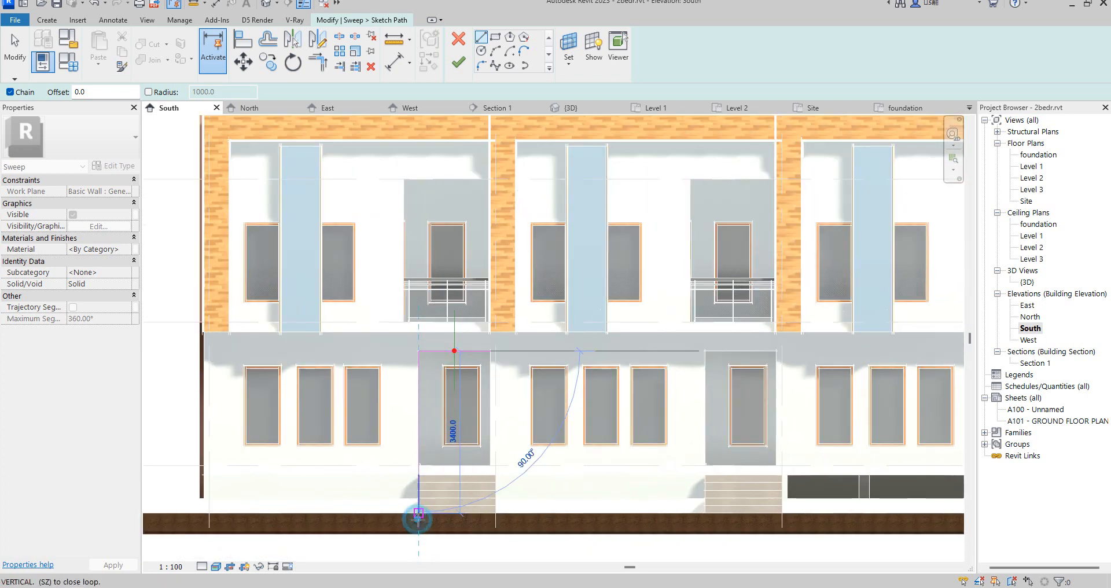
left_click(418, 519)
key("Escape")
left_click(490, 350)
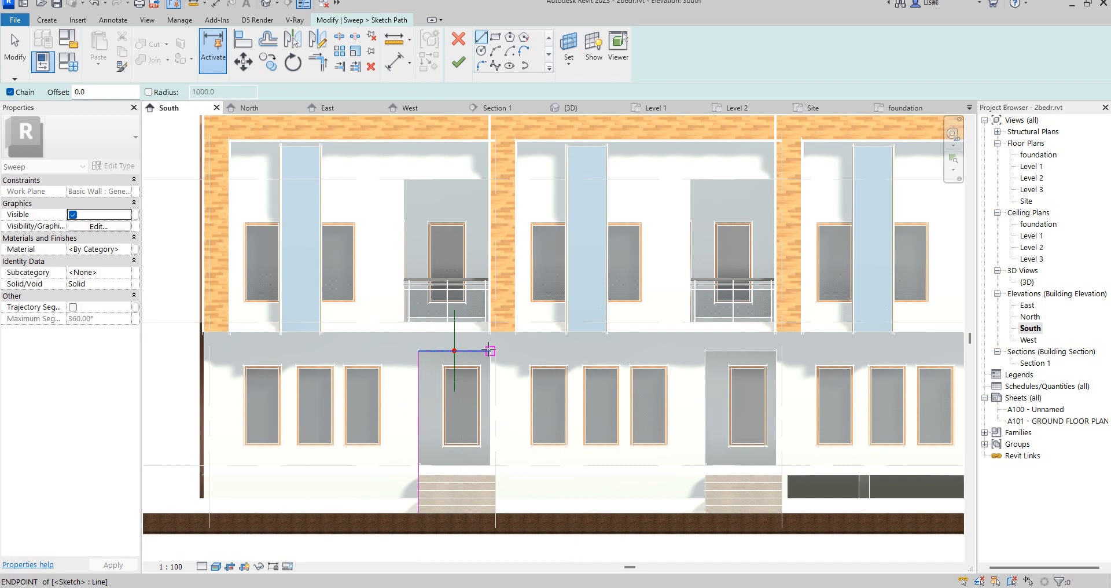
left_click(489, 512)
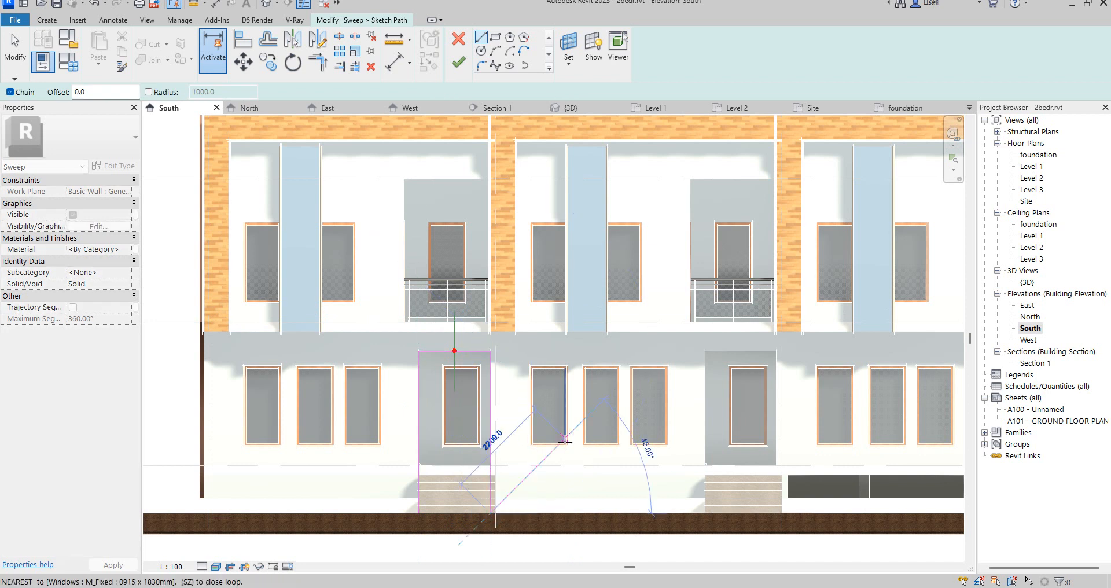
key("Escape")
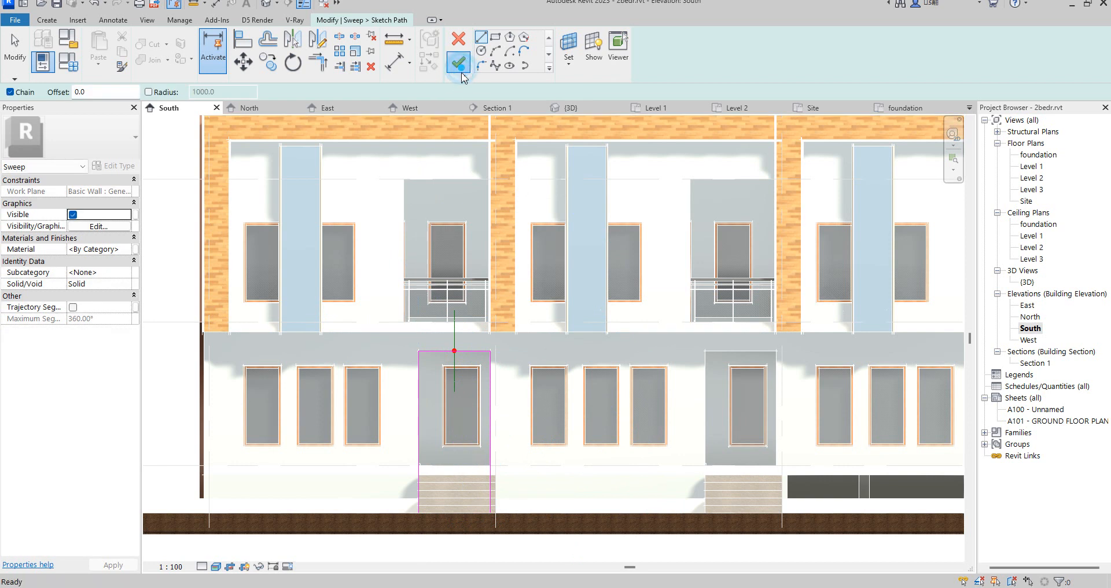
left_click(458, 61)
Step: Start editing the sweep profile sketch in the East elevation
left_click(673, 64)
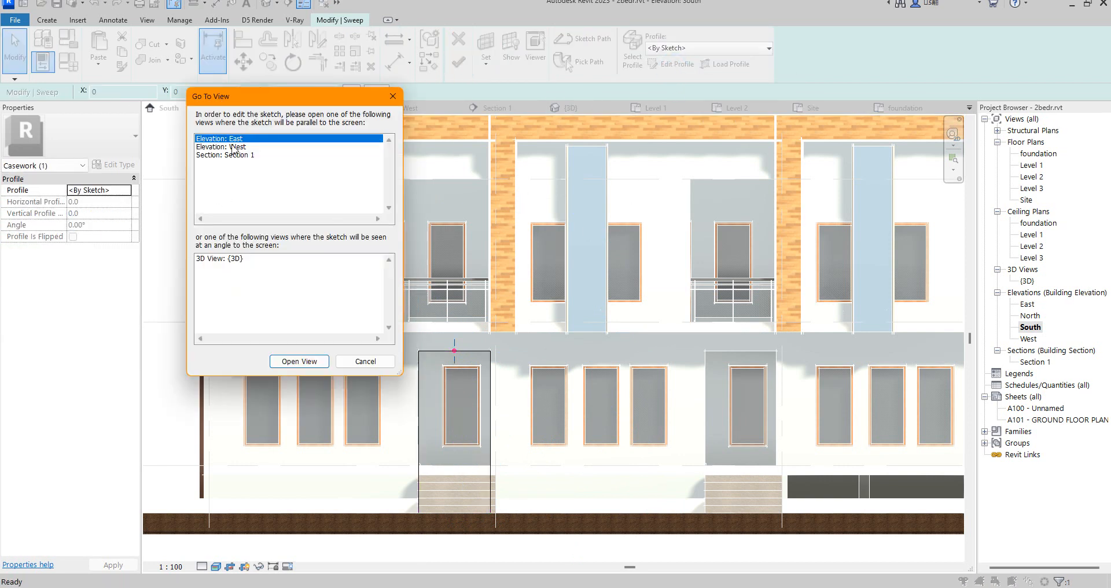
left_click(233, 147)
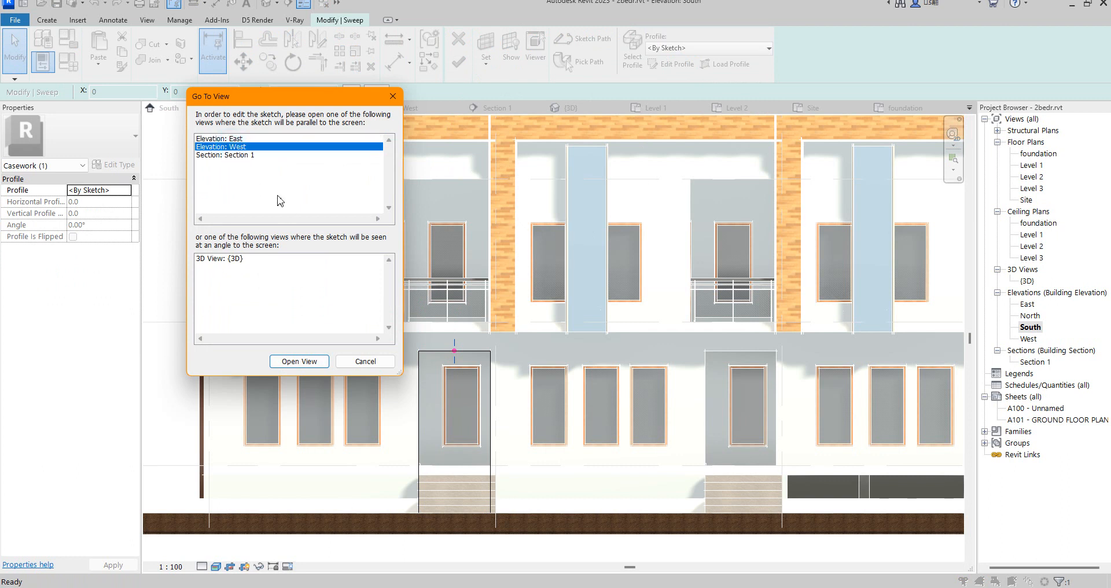
left_click(230, 139)
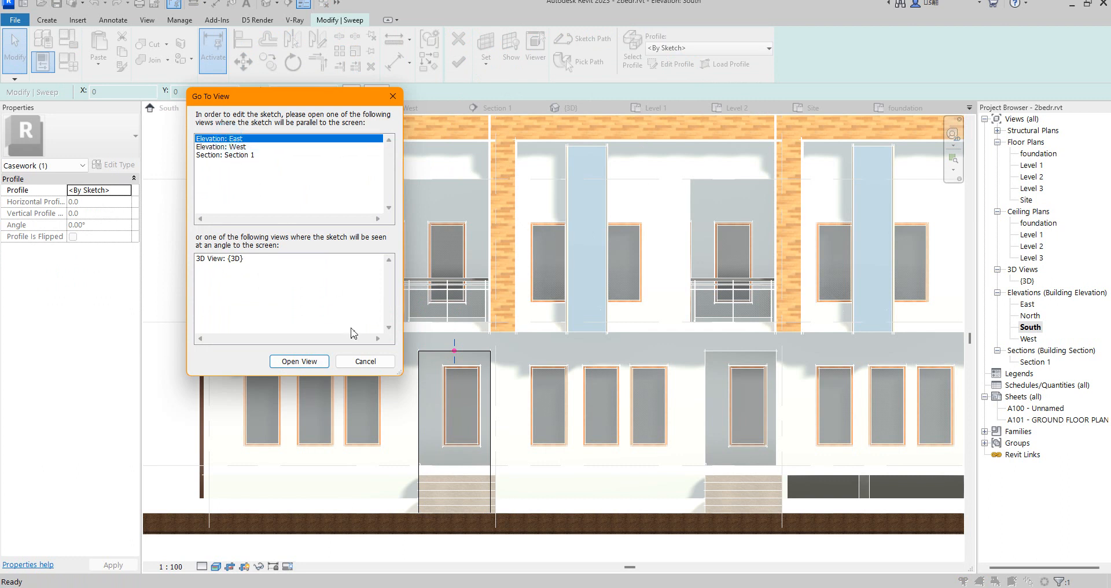
left_click(323, 362)
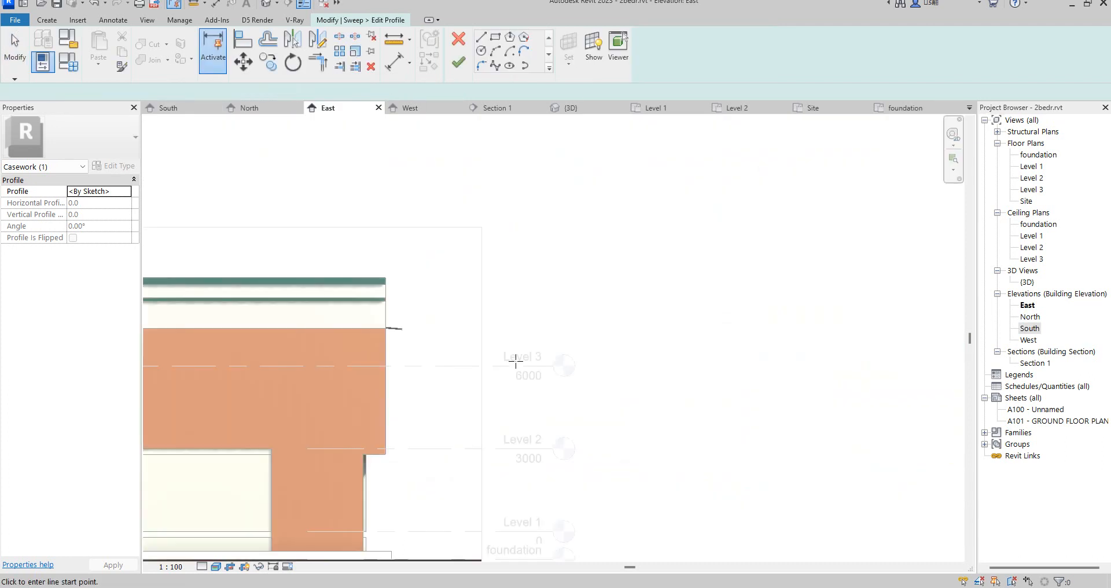
Step: Draw a rectangular profile about 100 by 60 mm outside the wall face from the path's reference point, then finish the profile and sweep
scroll(521, 348, "down", 4)
scroll(393, 385, "up", 5)
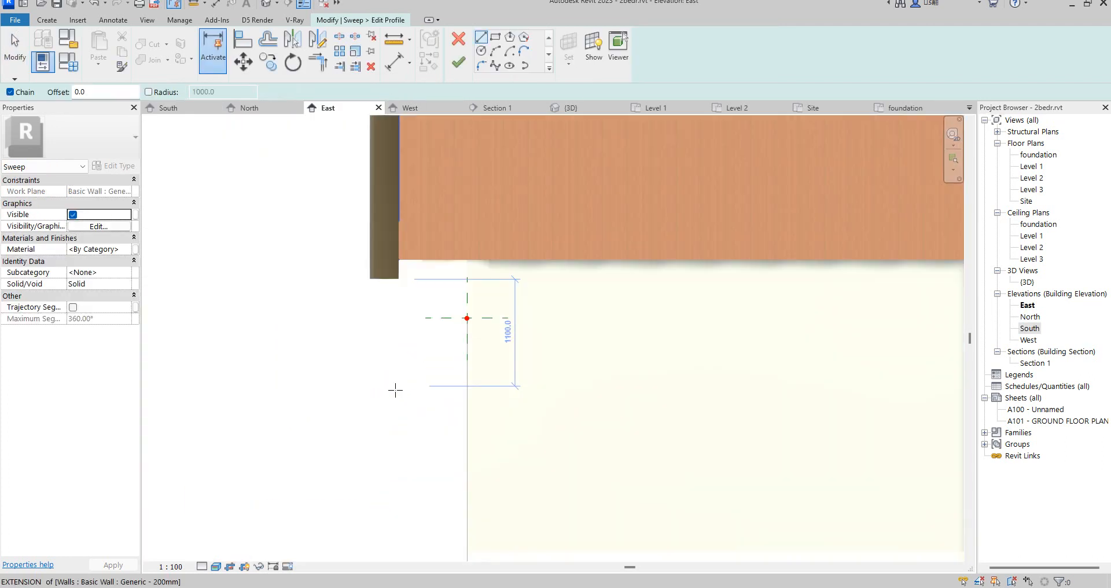
left_click(494, 37)
scroll(461, 305, "up", 3)
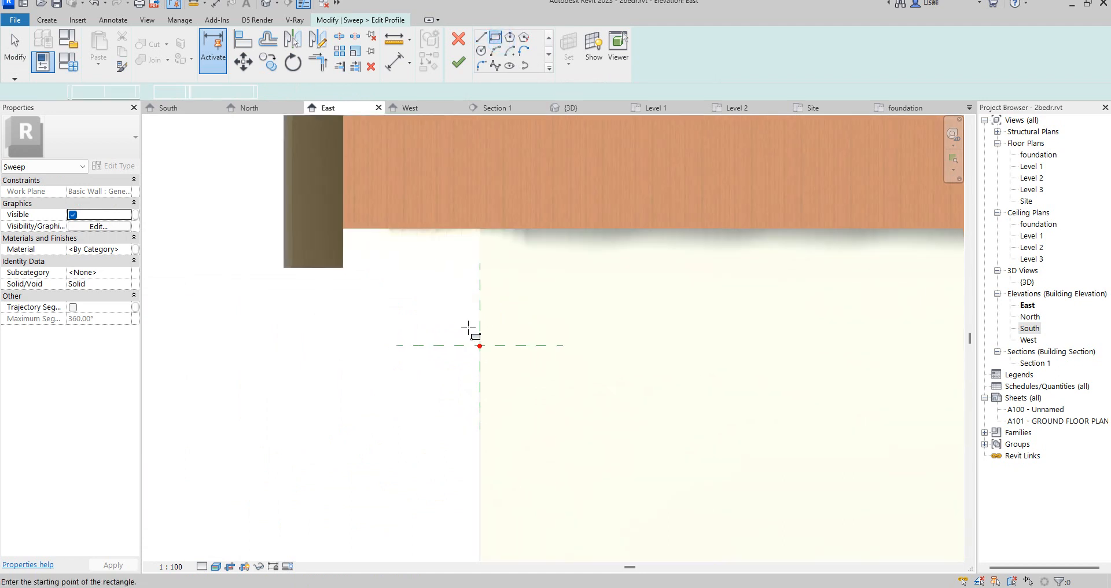
left_click(477, 348)
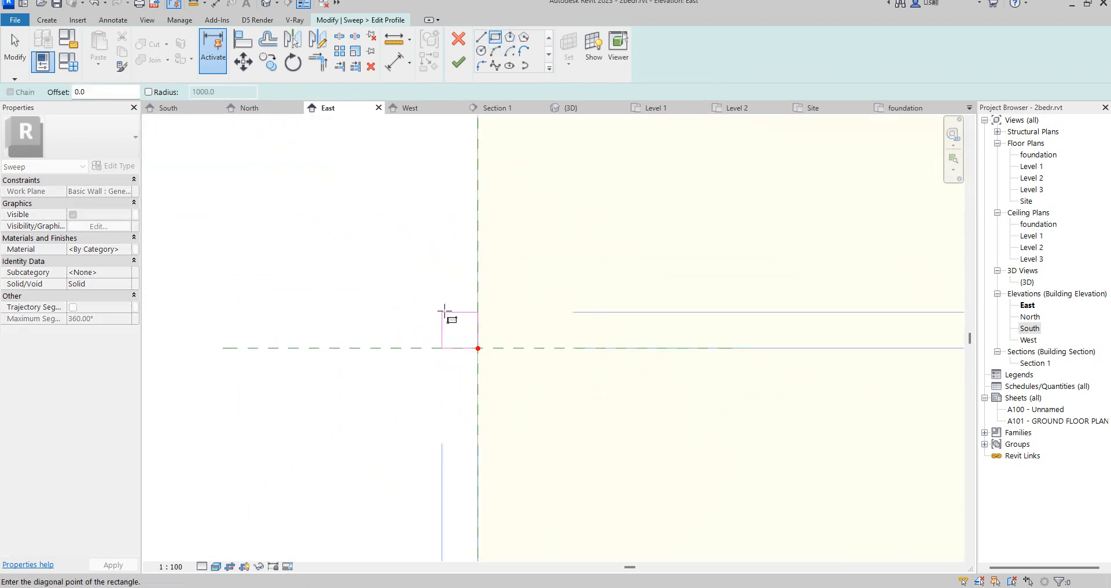
left_click(419, 311)
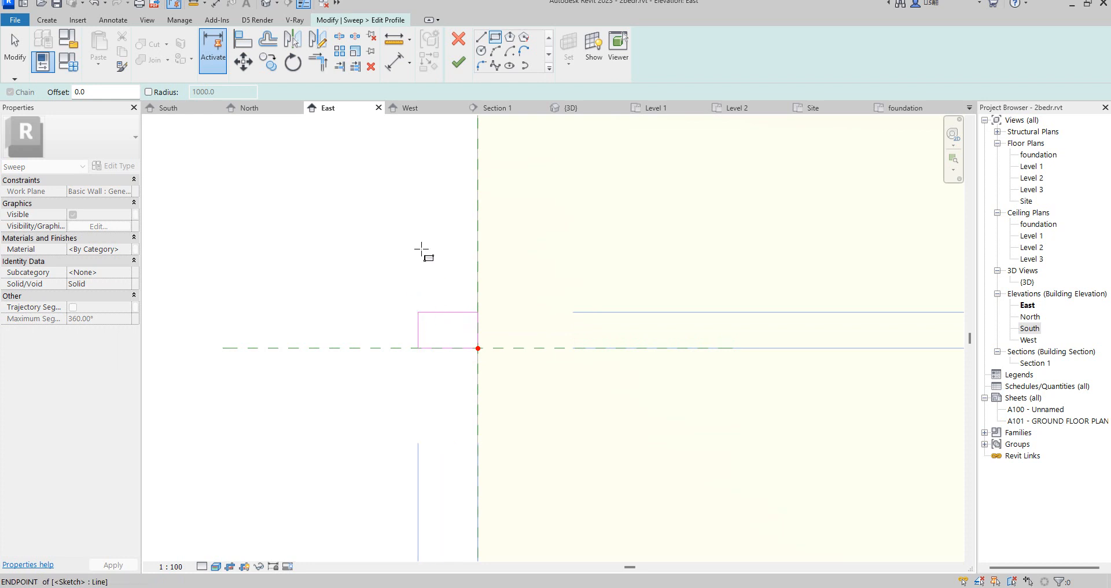
scroll(400, 246, "down", 3)
right_click(403, 249)
left_click(433, 251)
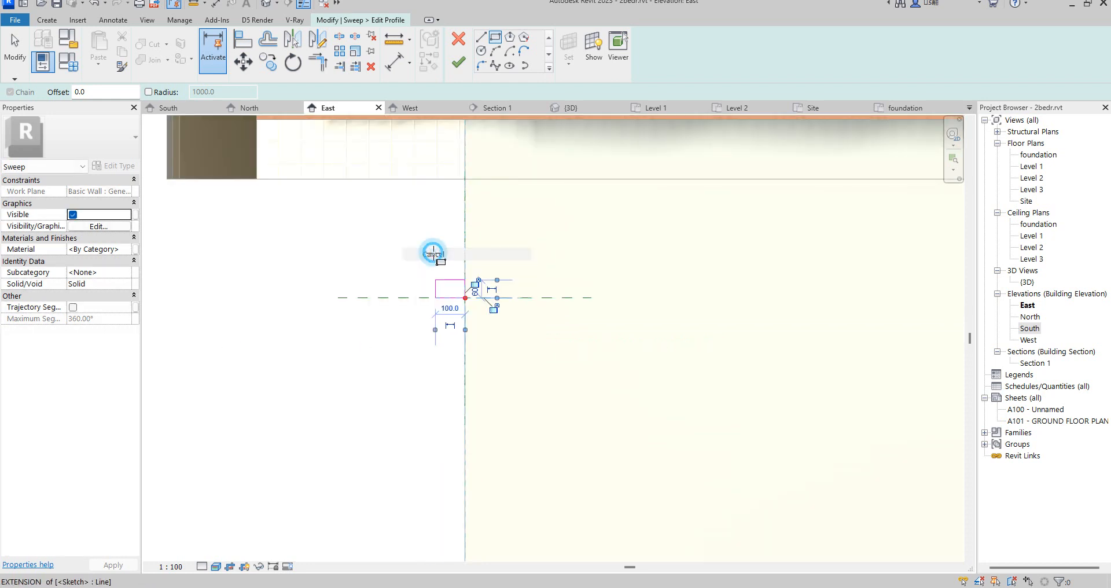
right_click(529, 233)
left_click(578, 240)
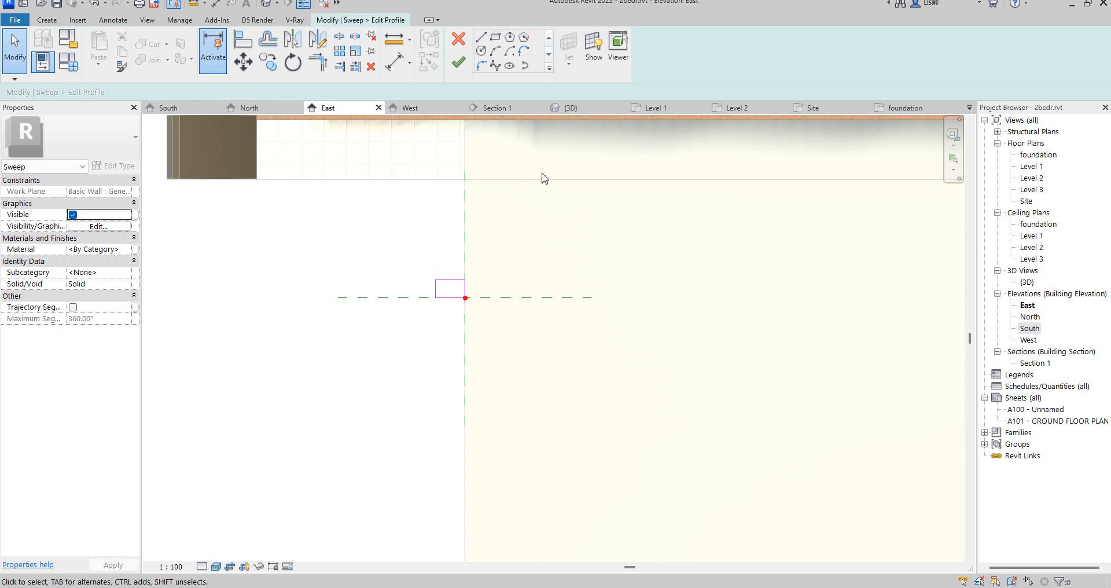
left_click(458, 62)
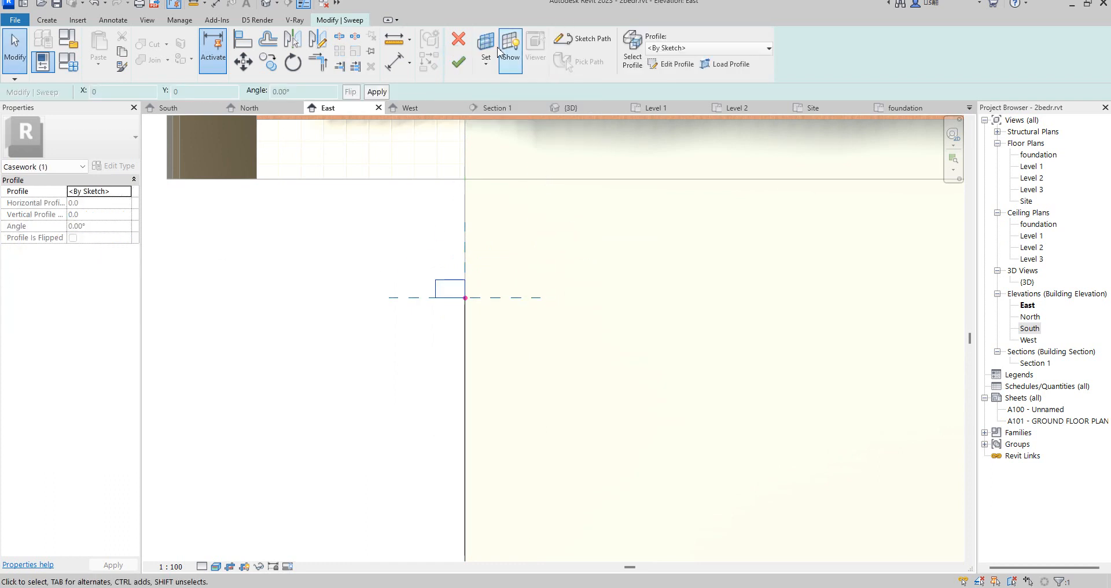
left_click(458, 62)
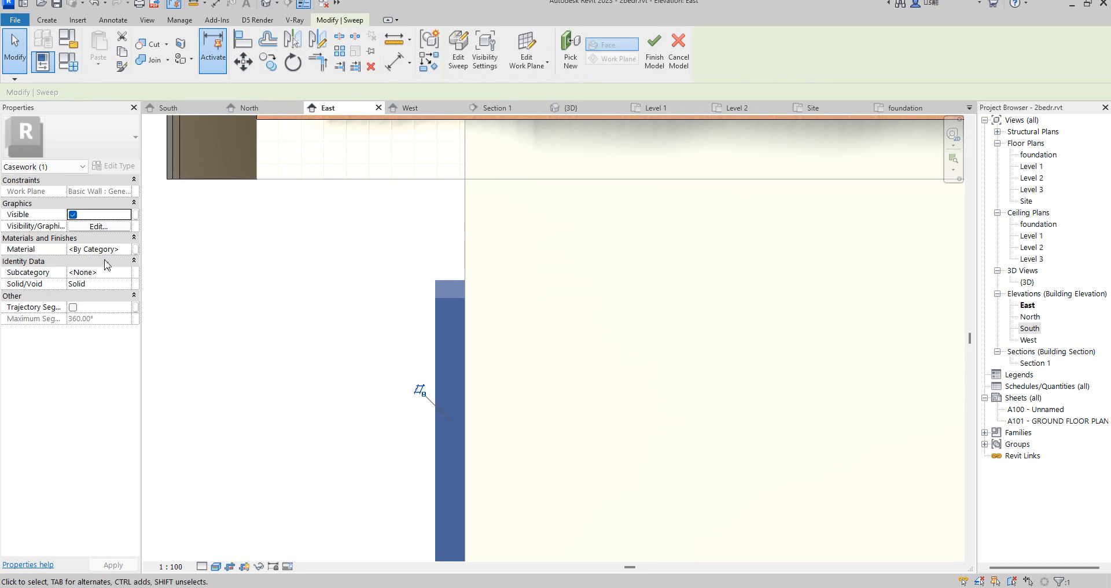
Step: Assign the Cabinets material to the entrance sweep and, back in the South elevation, enable Use Render Appearance for the material's shading
left_click(130, 251)
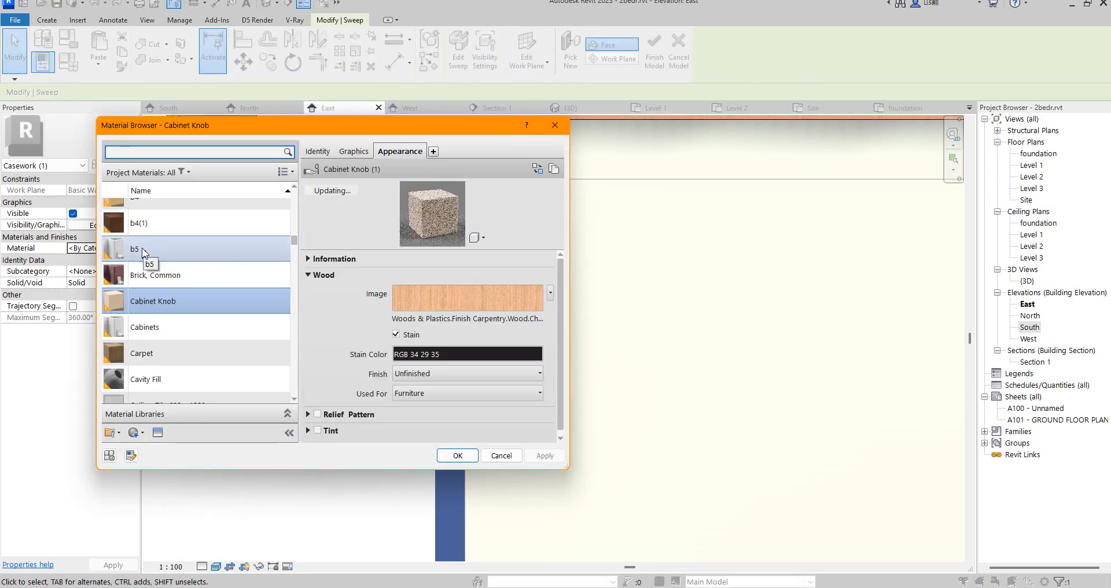
double_click(145, 326)
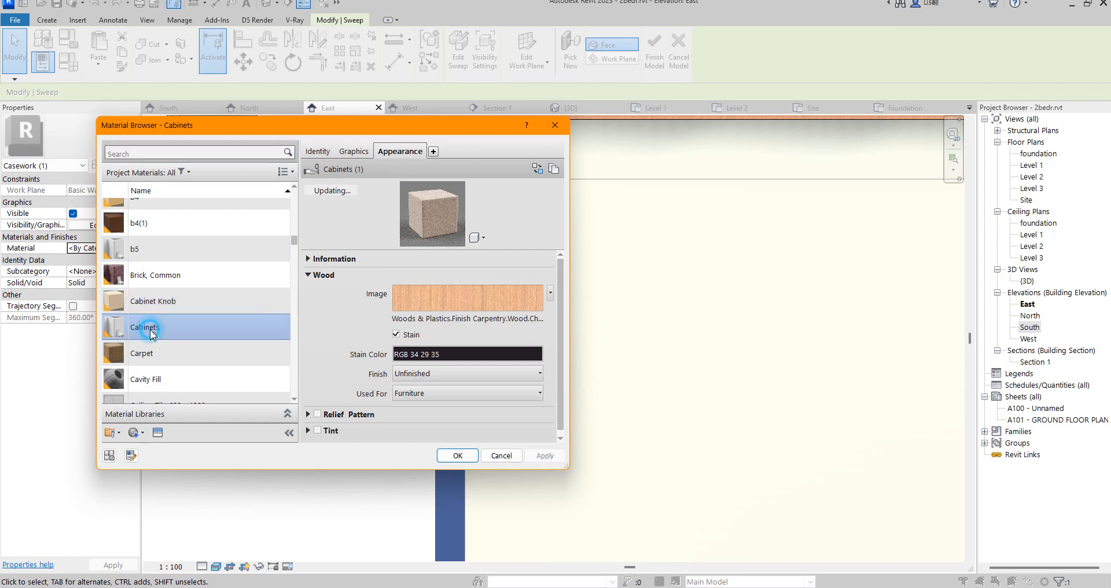
double_click(1029, 327)
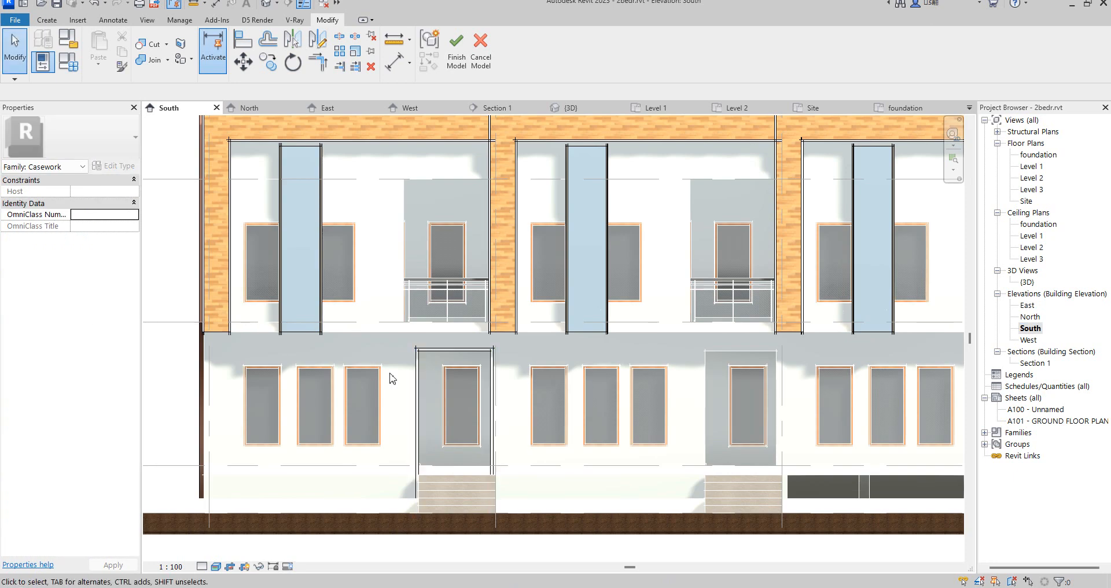
left_click(421, 364)
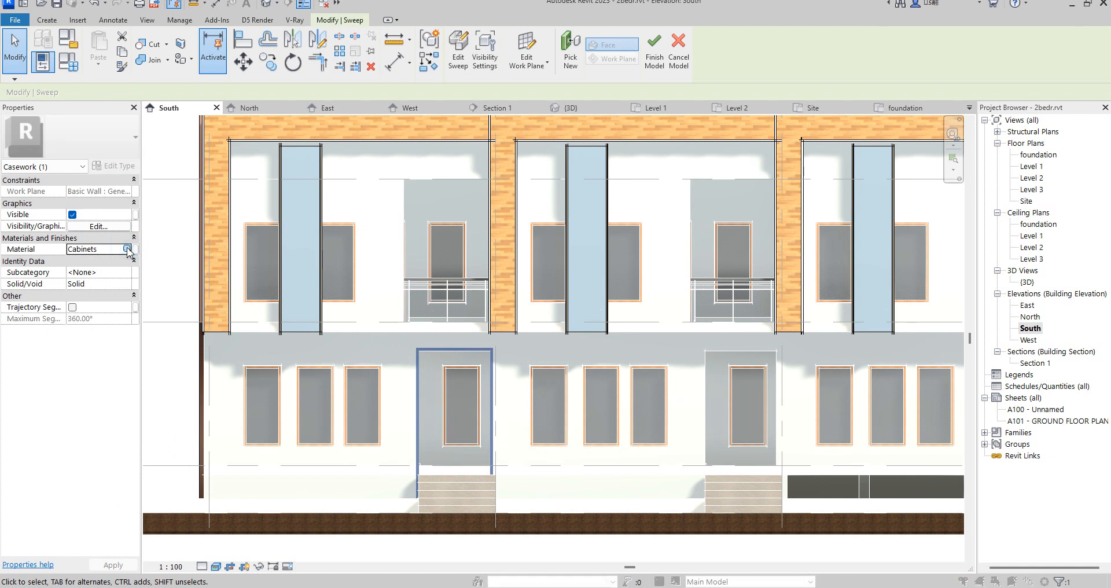
left_click(132, 249)
left_click(358, 152)
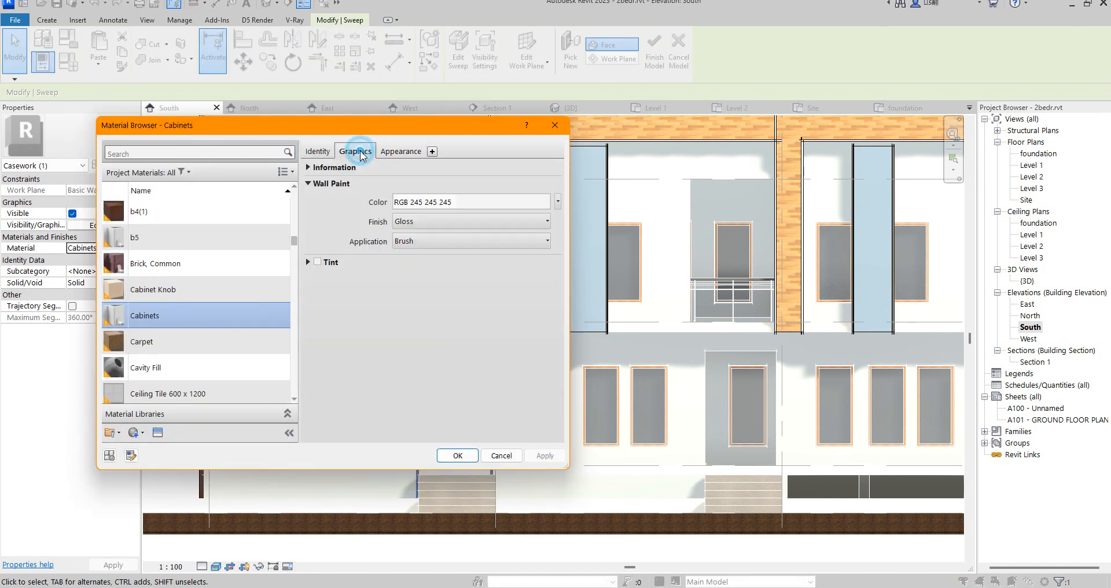
left_click(396, 186)
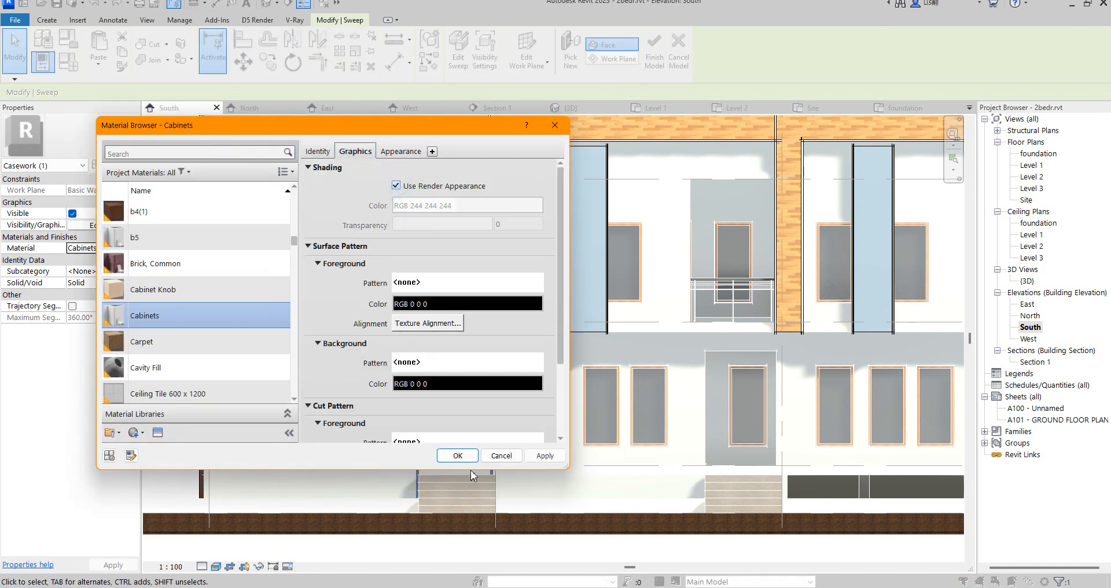
left_click(457, 456)
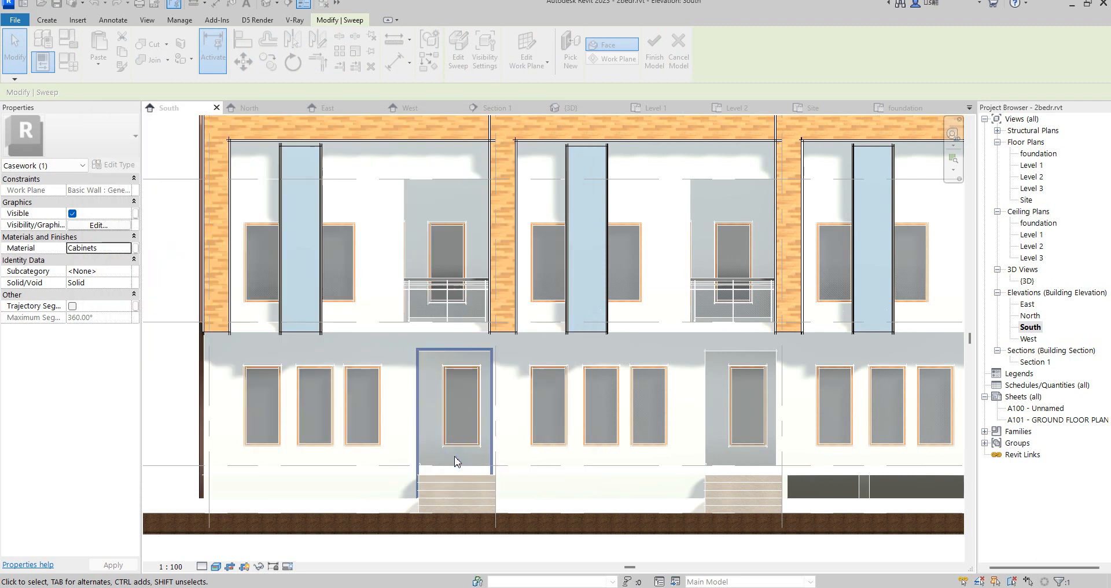
Step: Copy Apartment 1's entrance sweep to the other four entrances along the south front at 6000 mm grid spacing, using multiple copies
left_click(556, 489)
left_click(493, 459)
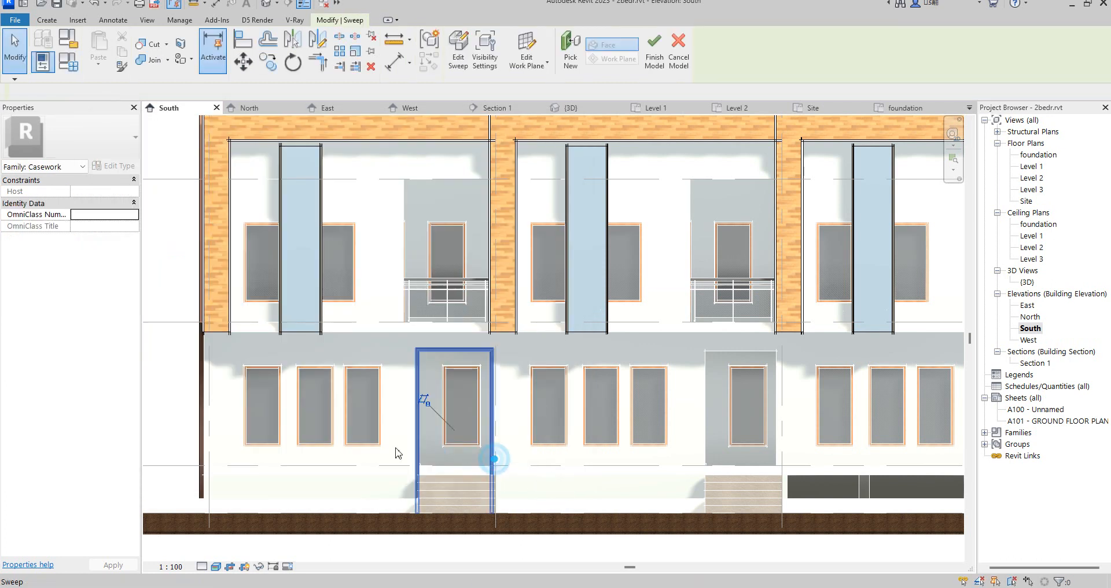
left_click(268, 62)
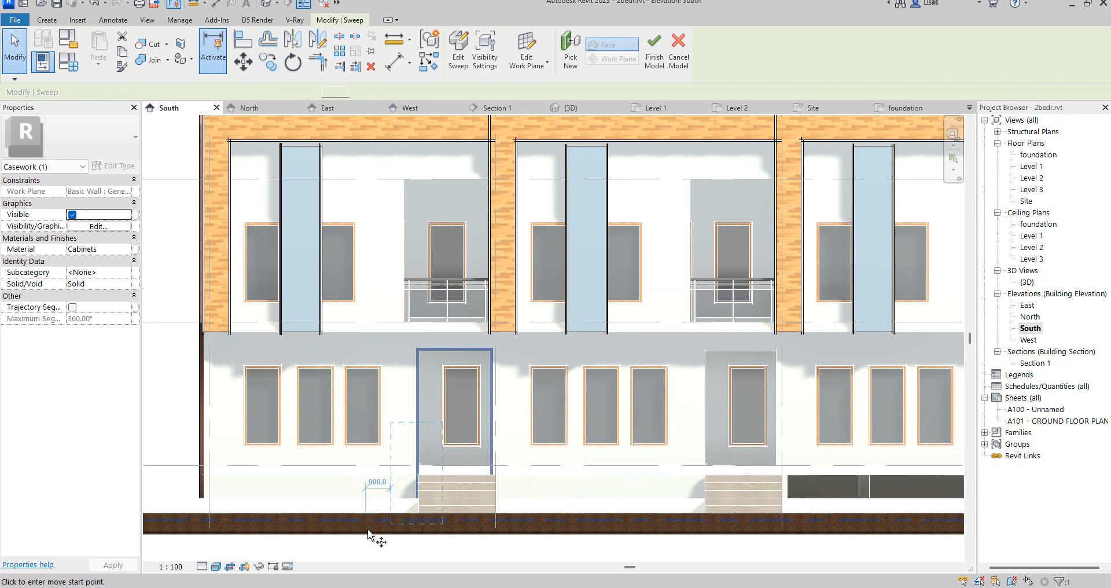
scroll(372, 540, "down", 3)
left_click(440, 172)
left_click(603, 172)
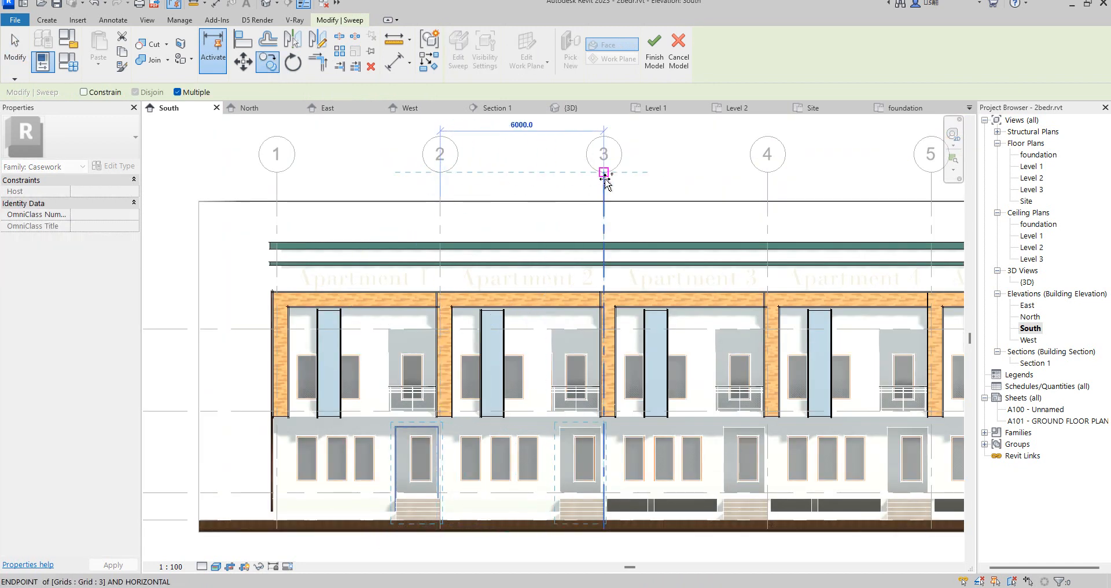
left_click(767, 172)
scroll(440, 242, "down", 2)
left_click(762, 196)
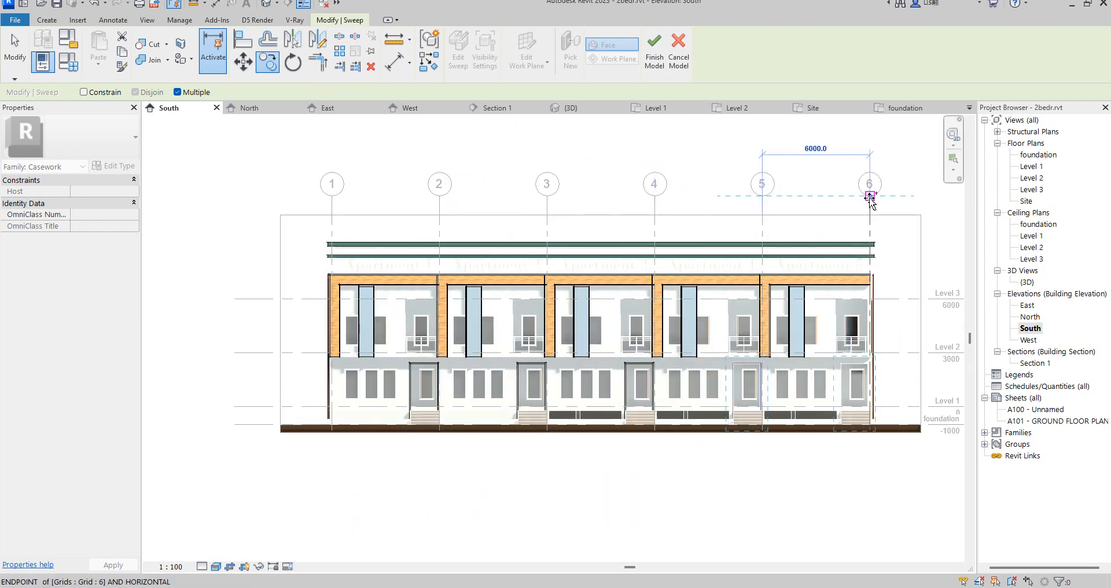
left_click(869, 196)
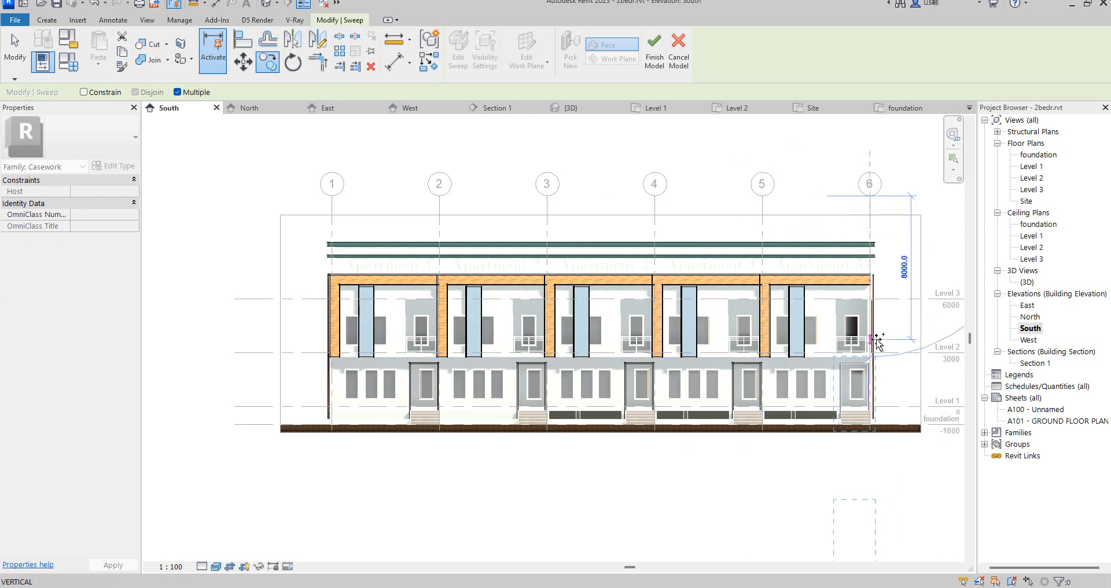
key("Escape")
Step: Check the copied entrance frames along the south front and finish the in-place casework model
scroll(611, 491, "up", 5)
left_click(612, 509)
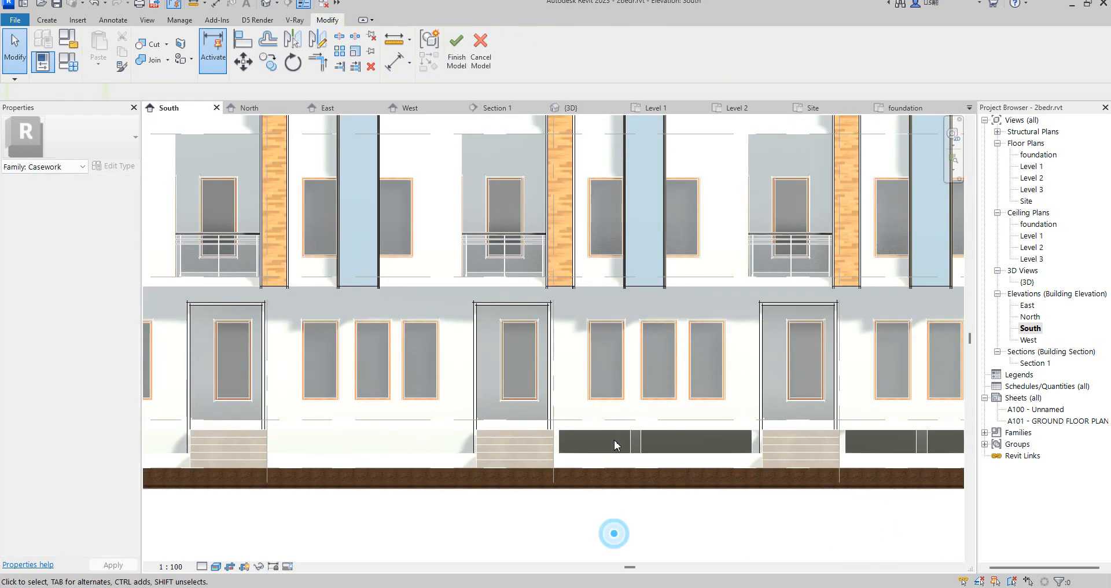
scroll(604, 497, "down", 3)
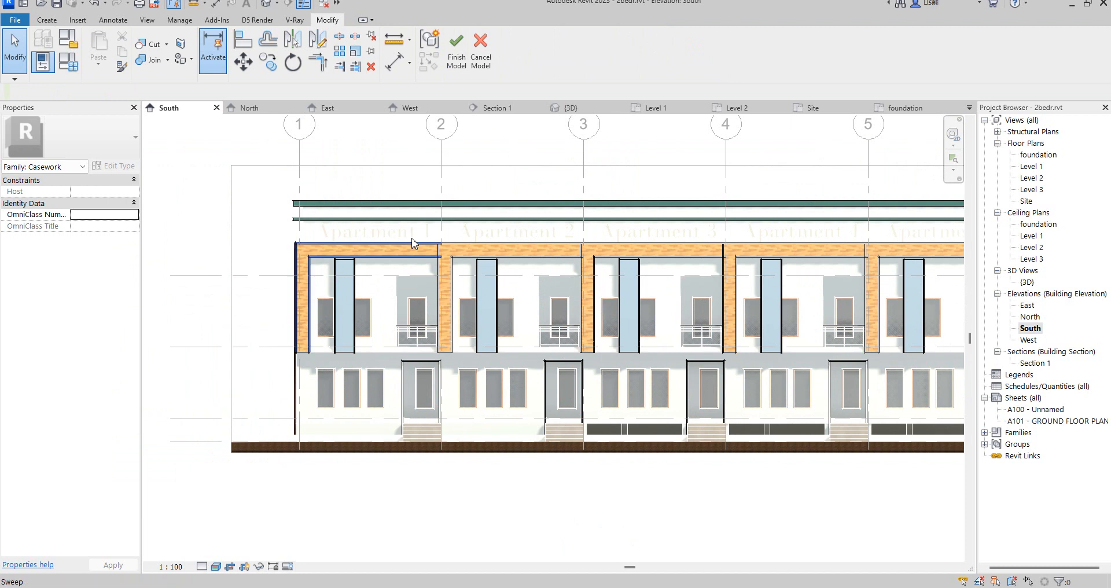
scroll(405, 329, "up", 2)
scroll(388, 356, "up", 2)
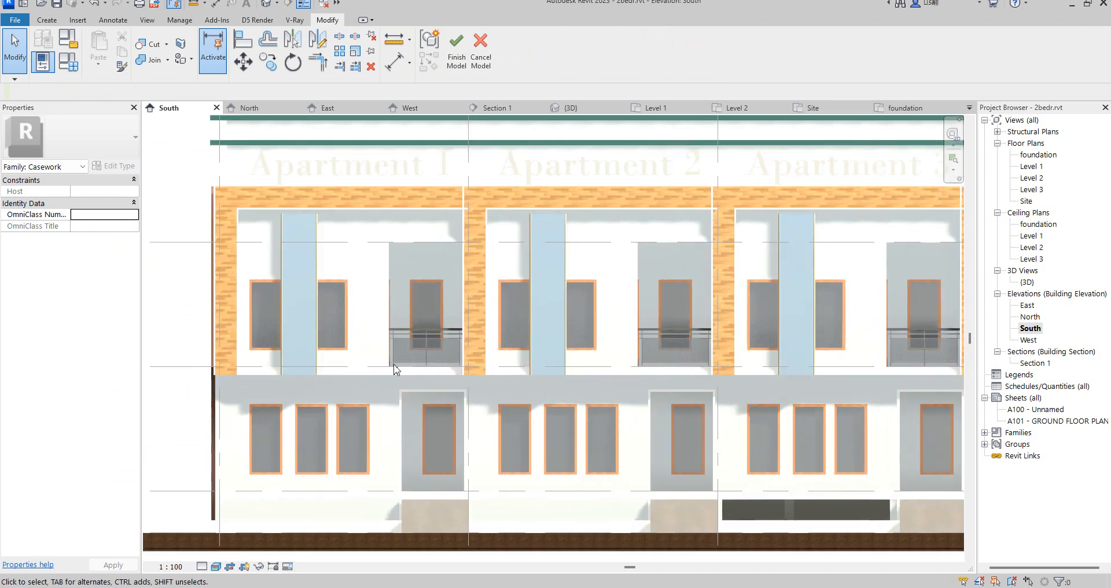
left_click(399, 420)
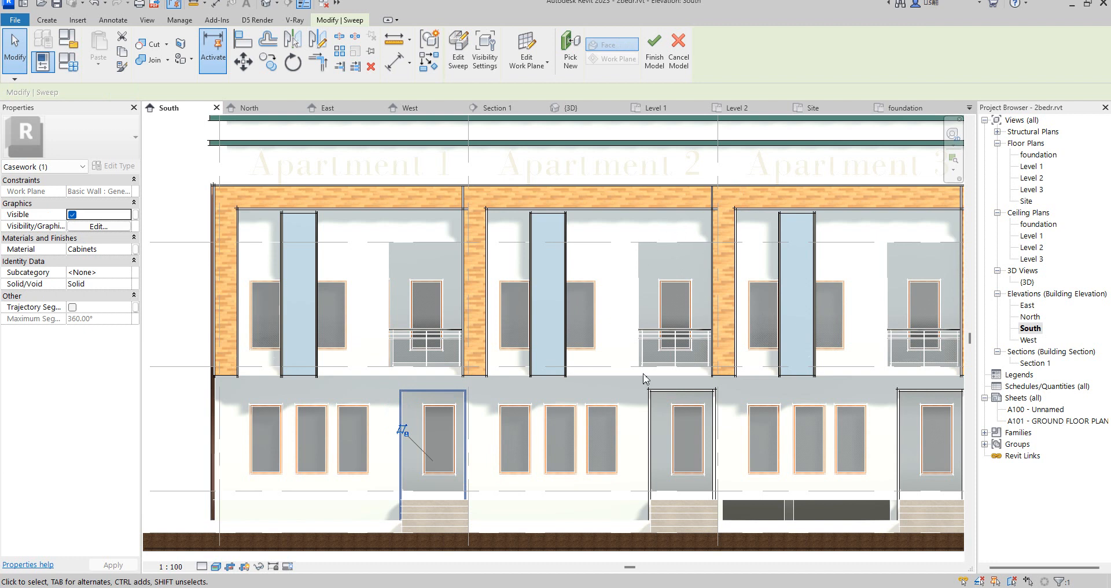
scroll(665, 364, "down", 5)
scroll(627, 426, "up", 1)
left_click(544, 417)
scroll(620, 490, "up", 4)
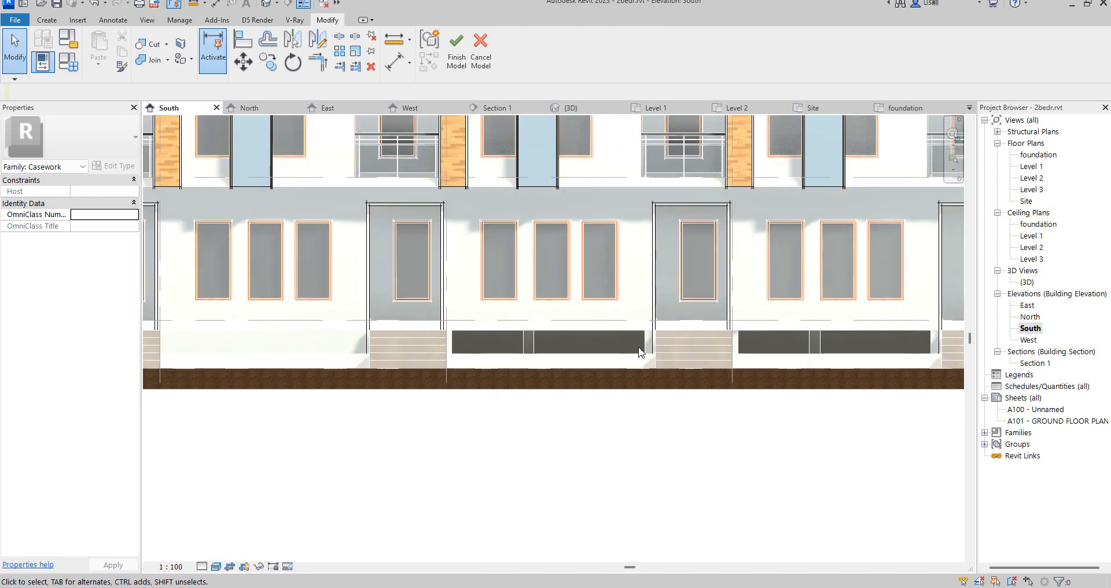
scroll(555, 405, "down", 2)
left_click(451, 45)
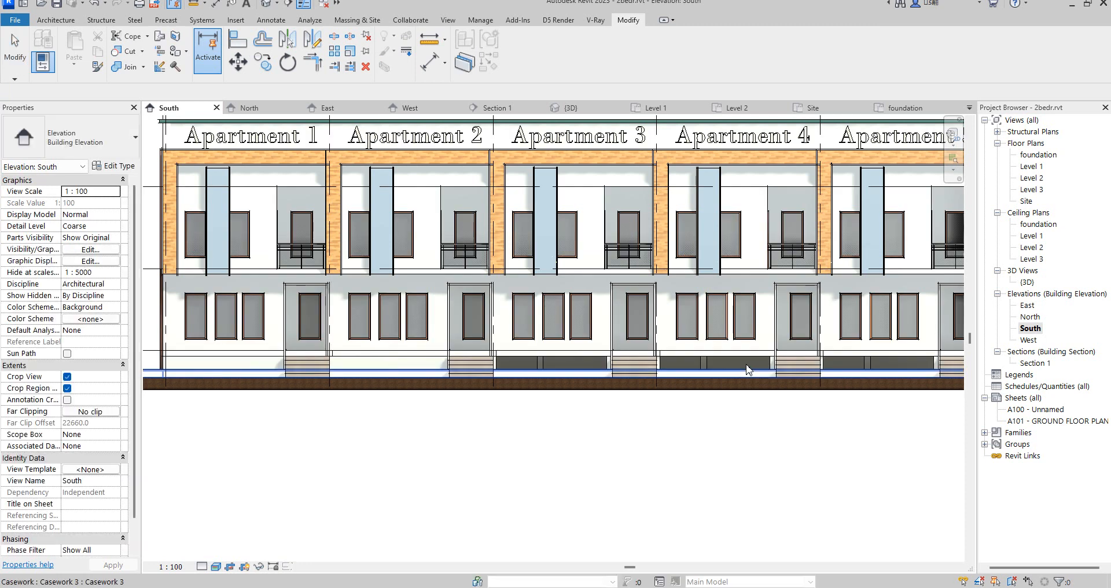
Step: Examine the openings and casework at the foot of the south front in the South elevation and the 3D view
left_click(745, 371)
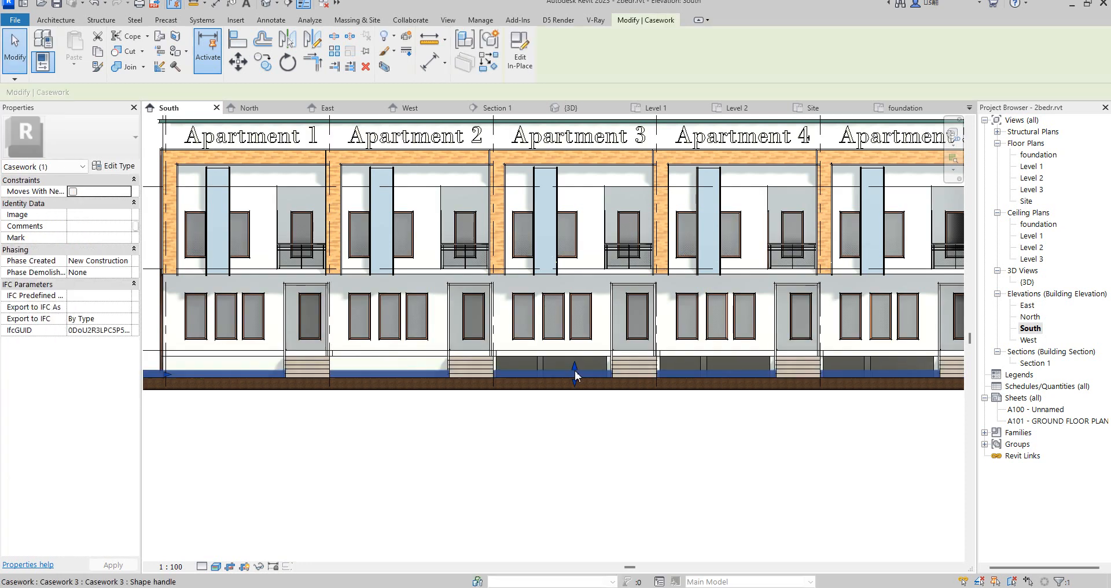
scroll(573, 370, "up", 6)
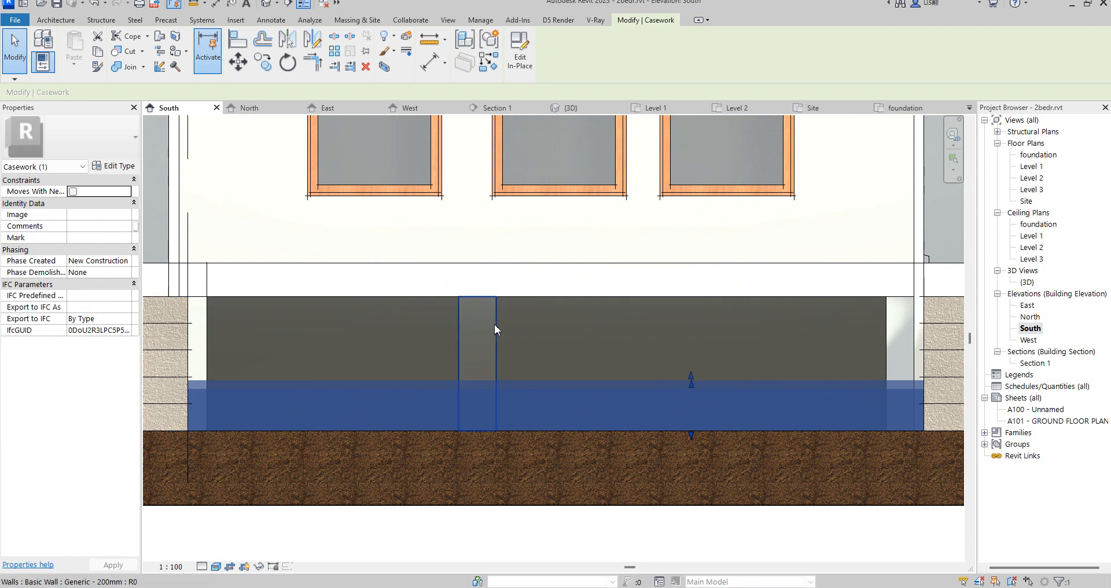
scroll(508, 324, "down", 8)
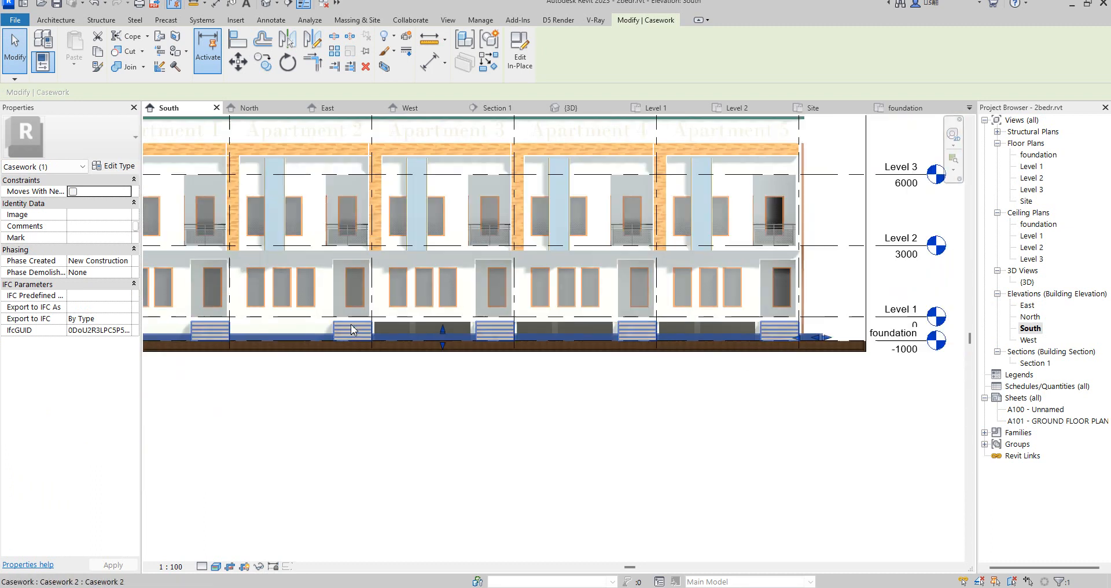
scroll(576, 325, "up", 6)
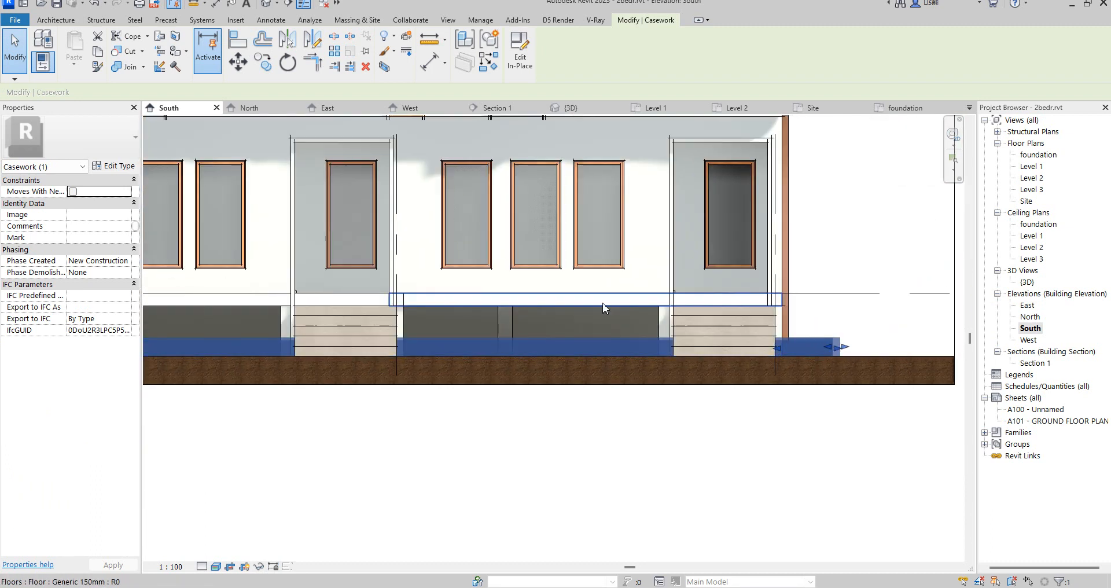
double_click(1026, 282)
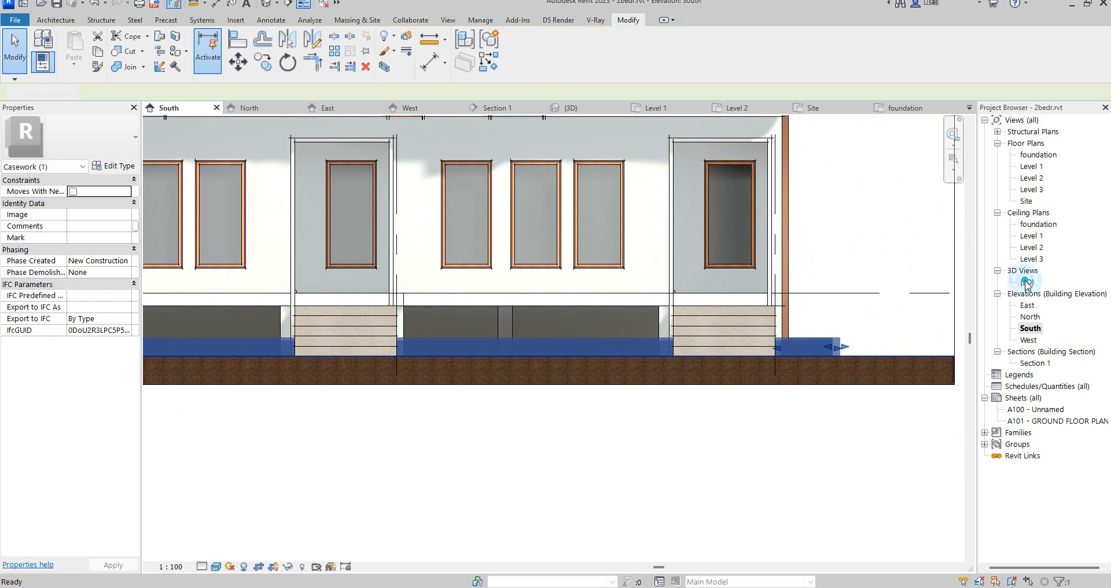
scroll(615, 438, "up", 6)
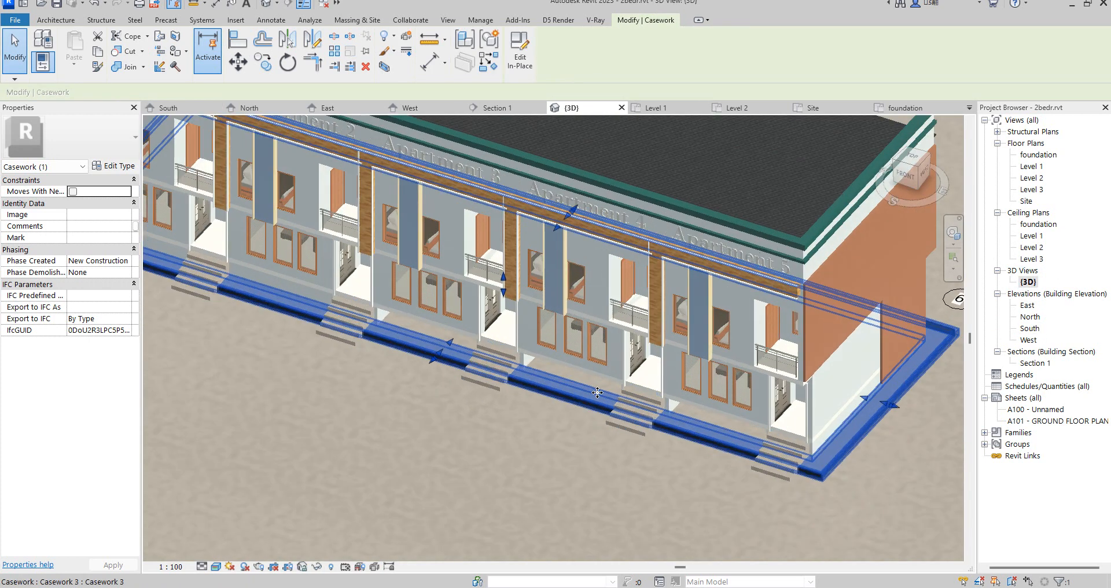
left_click(508, 488)
scroll(691, 424, "down", 5)
scroll(690, 423, "up", 1)
scroll(691, 423, "down", 2)
scroll(730, 437, "up", 3)
scroll(730, 436, "down", 3)
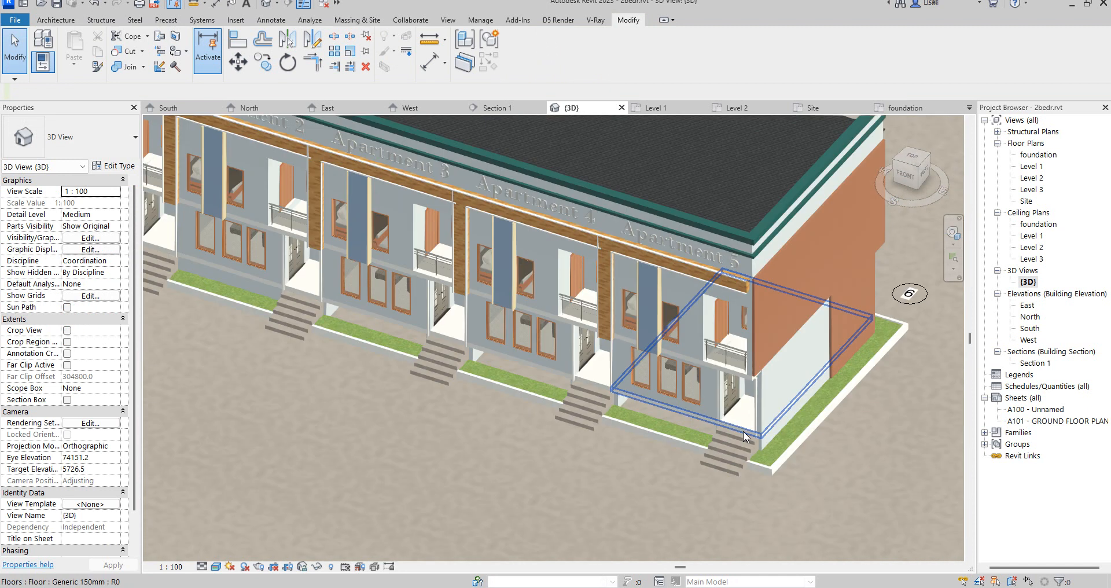
scroll(730, 437, "up", 2)
scroll(513, 395, "down", 3)
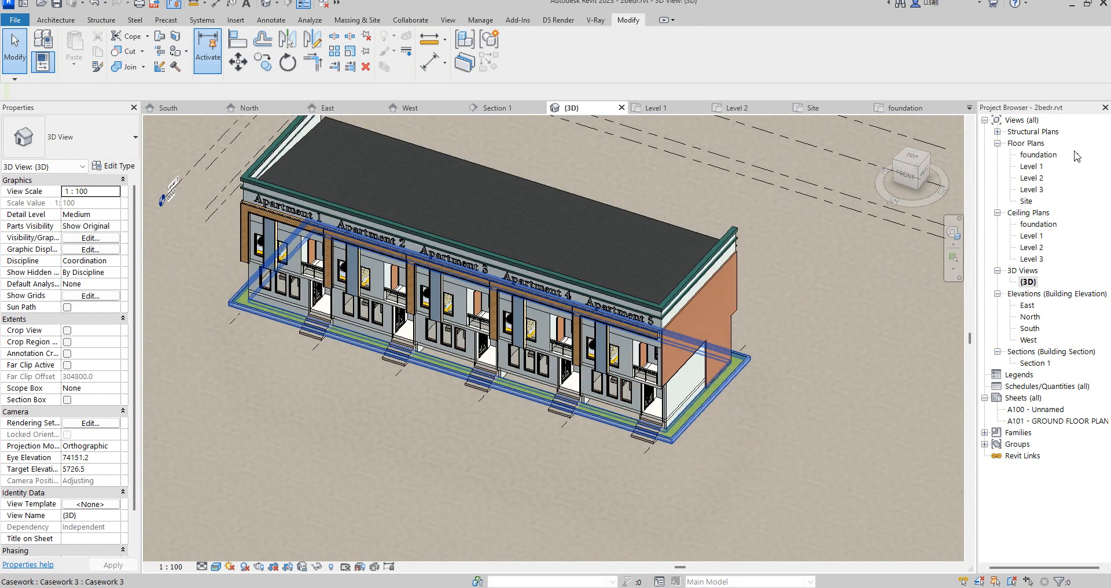
Step: Extend the front foundation wall to grid 6 in the foundation plan for a 30000 mm length, then check it in the South elevation
double_click(1028, 168)
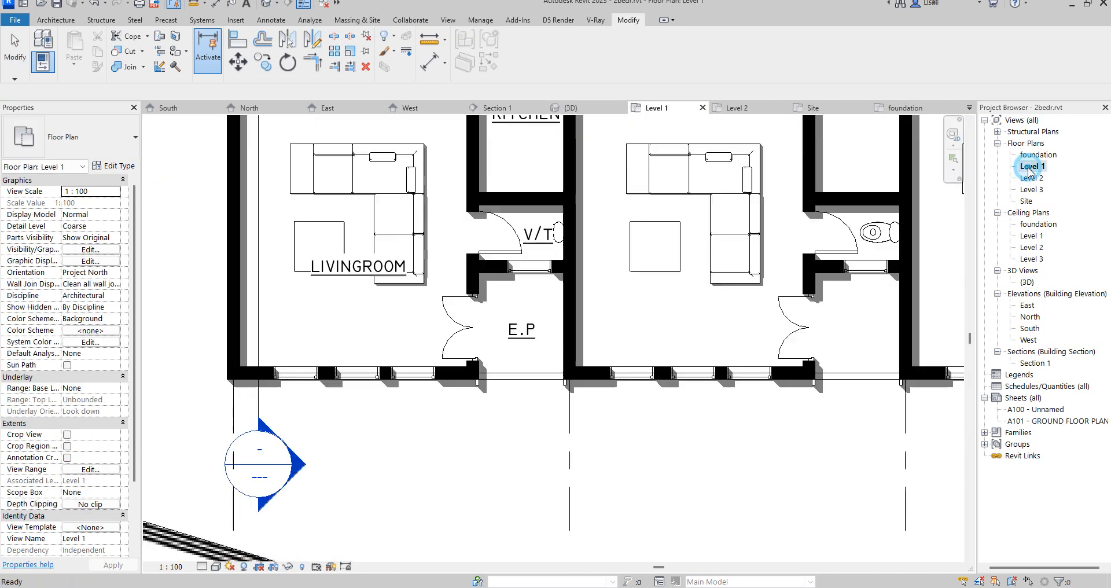
double_click(1035, 155)
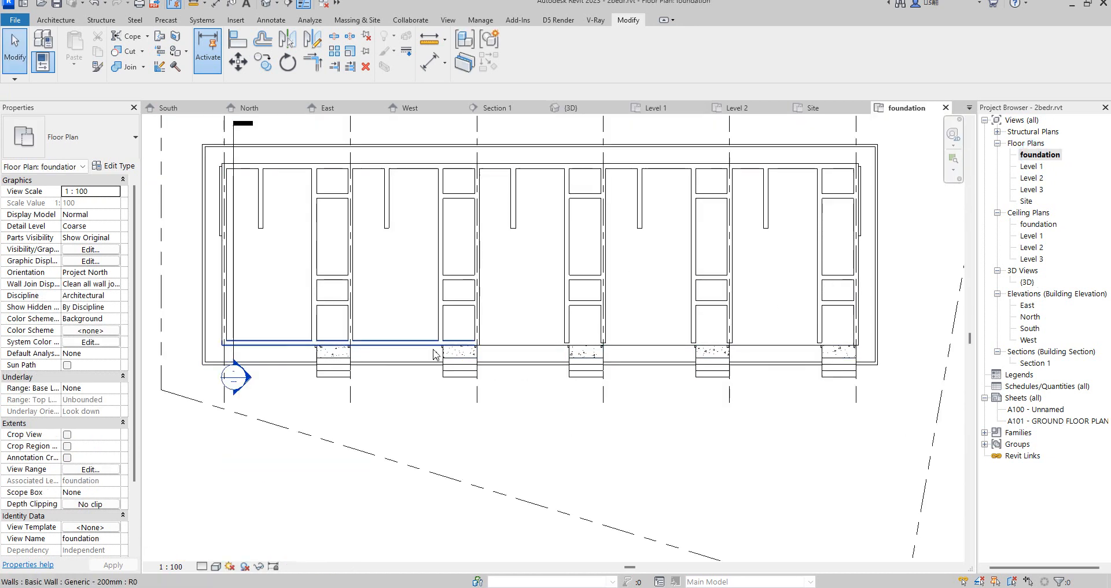
scroll(427, 340, "up", 1)
left_click(416, 343)
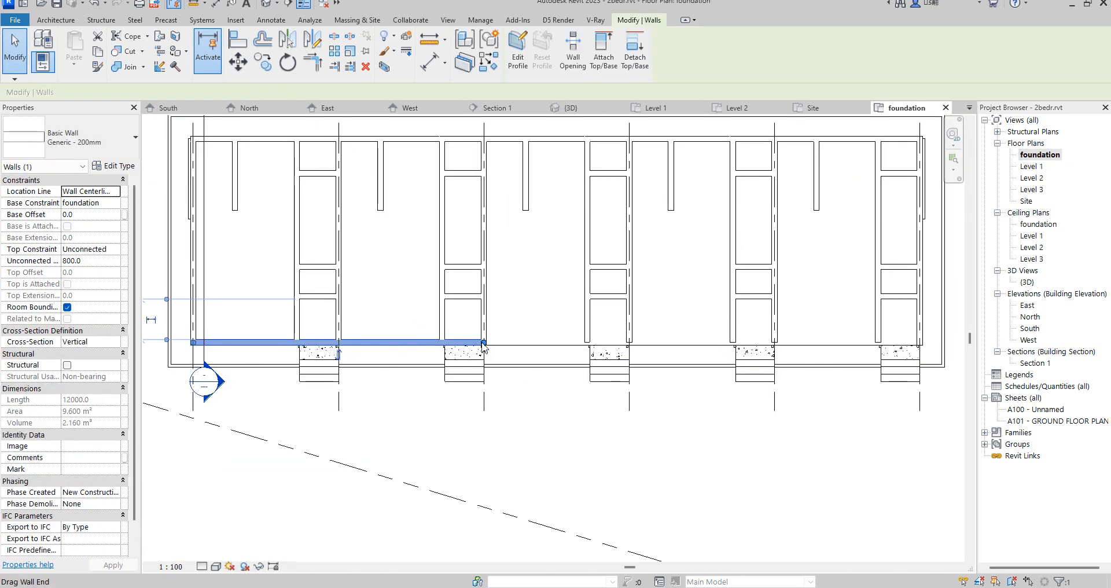
left_click_drag(509, 347, 920, 342)
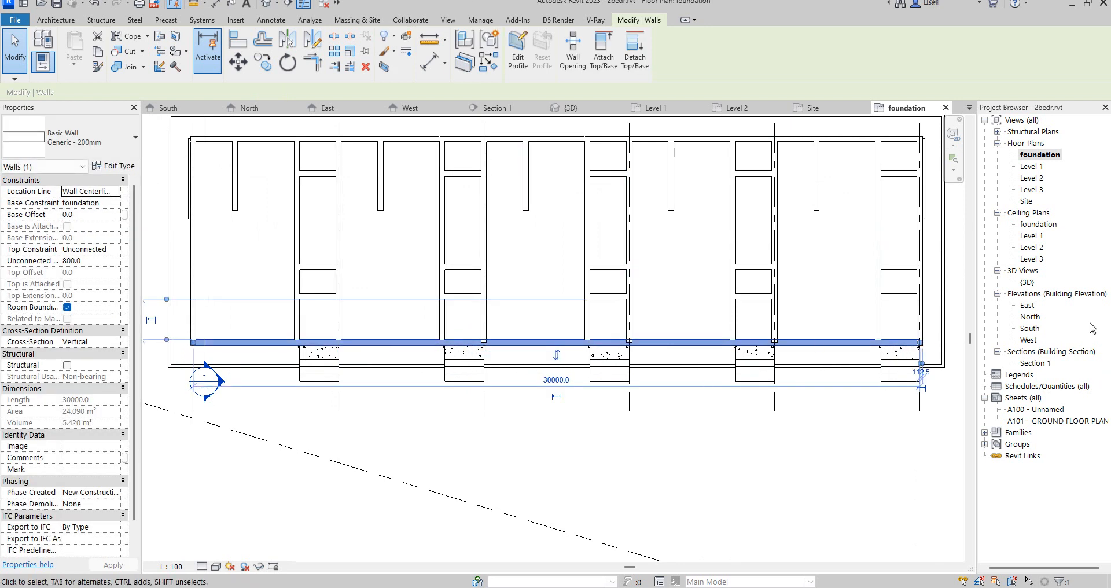
double_click(1031, 329)
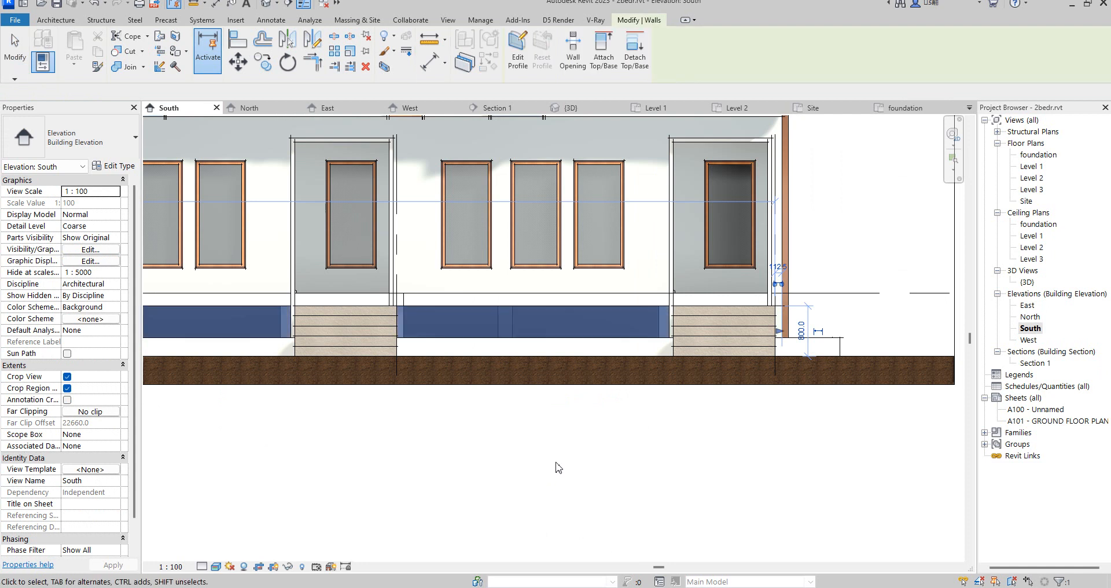
scroll(557, 467, "down", 6)
scroll(816, 439, "down", 3)
scroll(538, 417, "up", 3)
scroll(416, 451, "up", 3)
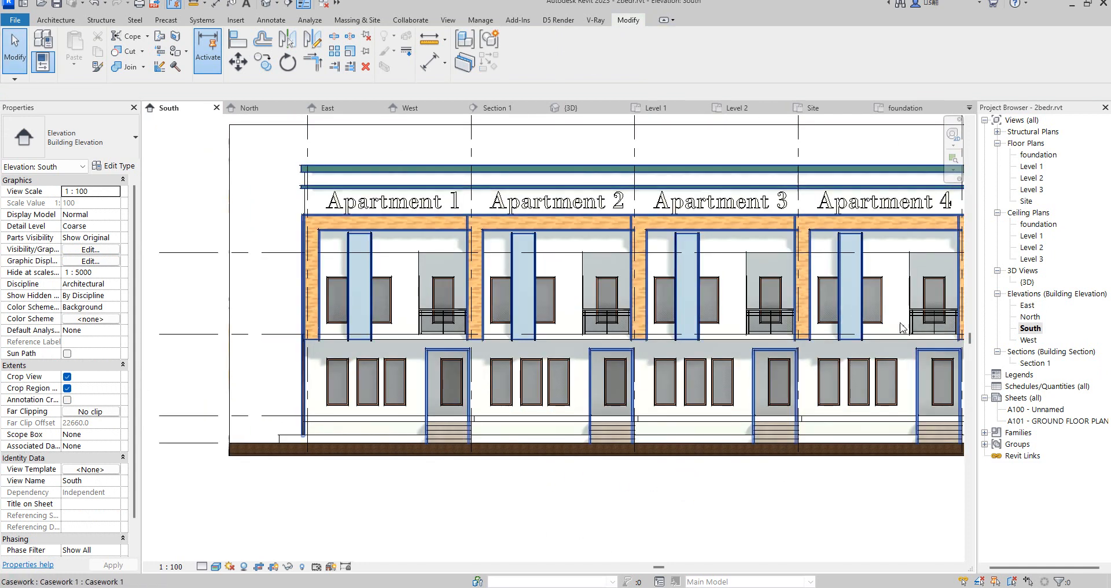
Step: In the foundation plan, draw a 2500 mm high Generic - 200mm wall along the stepped north property line and most of the east line
double_click(1036, 156)
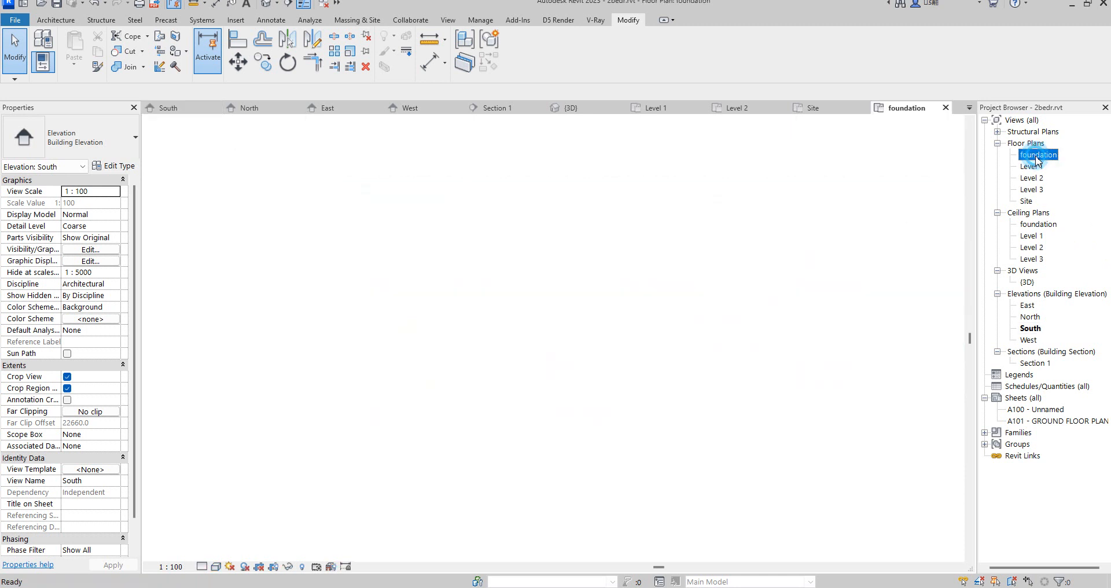
scroll(578, 353, "down", 3)
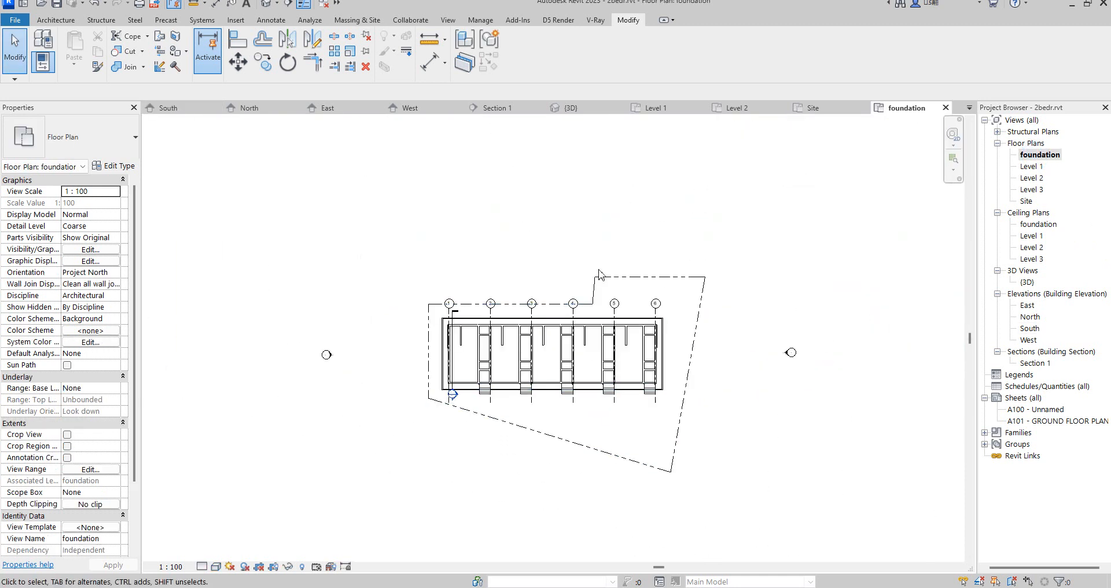
left_click(72, 22)
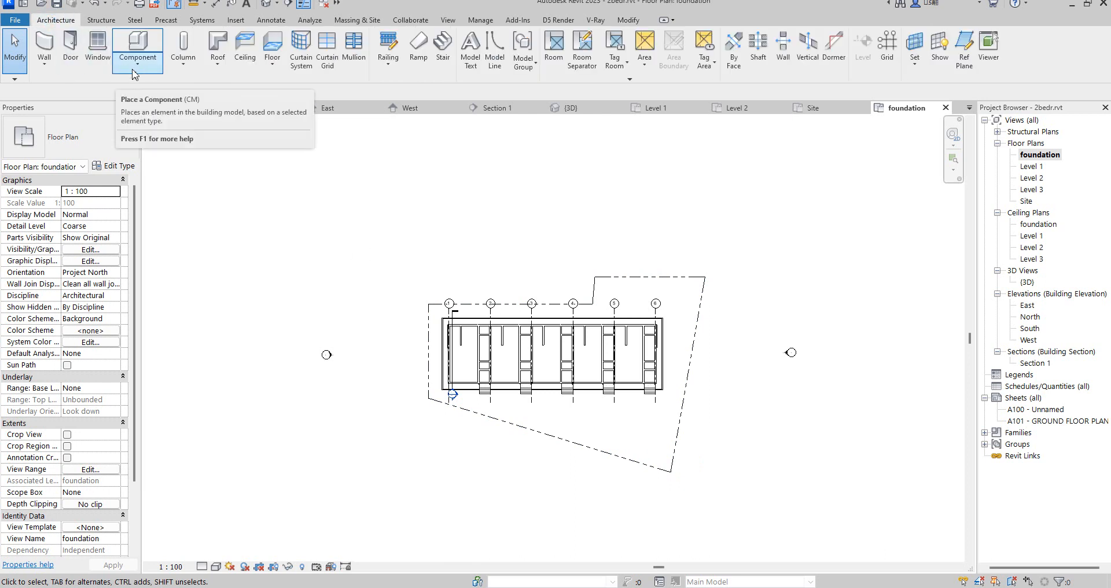
left_click(45, 51)
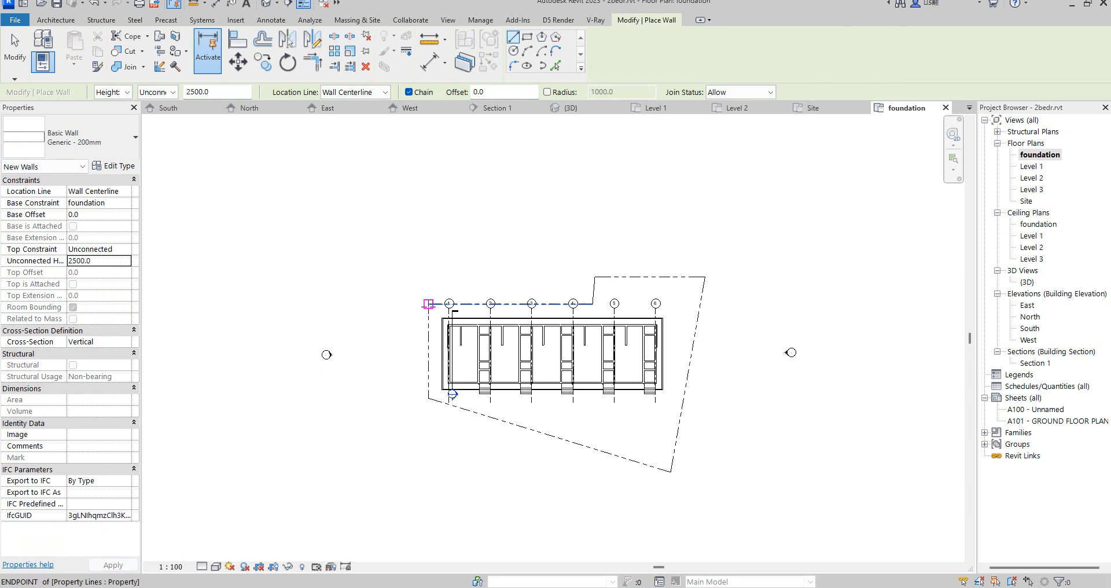
left_click(428, 306)
scroll(544, 296, "up", 2)
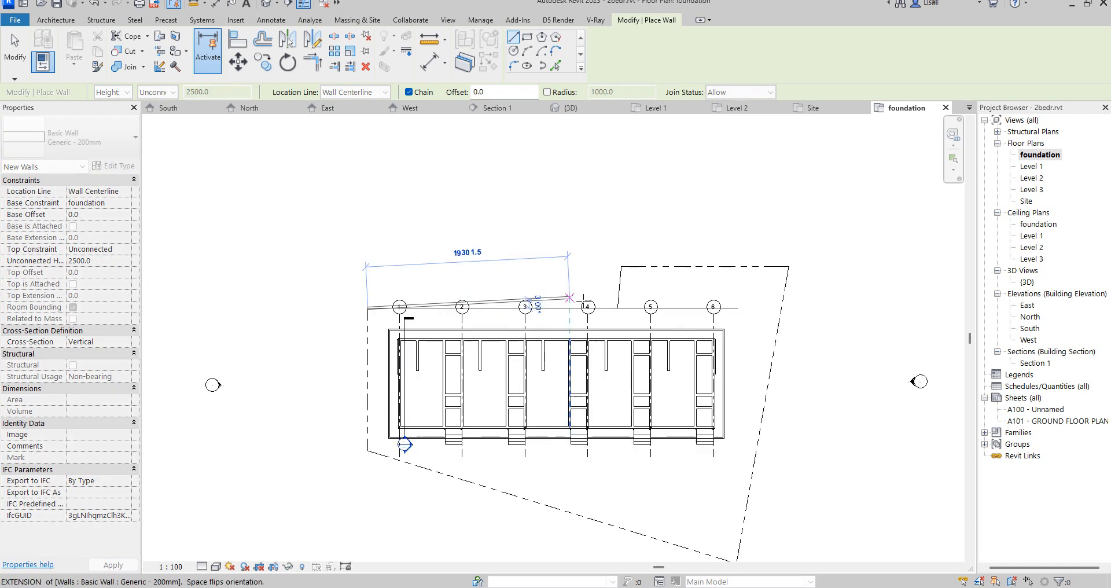
left_click(619, 307)
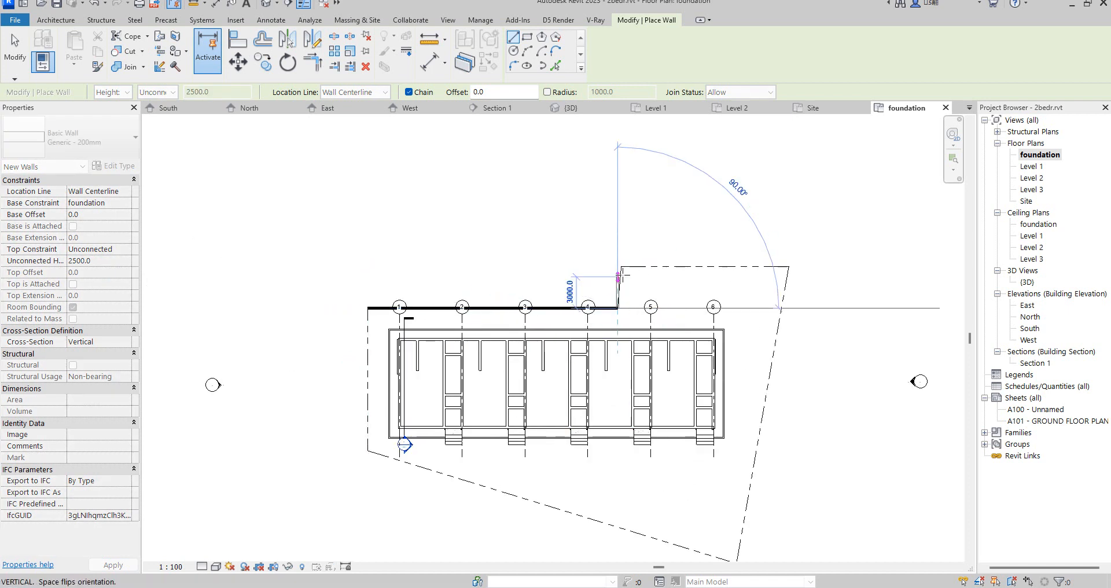
left_click(622, 267)
left_click(788, 266)
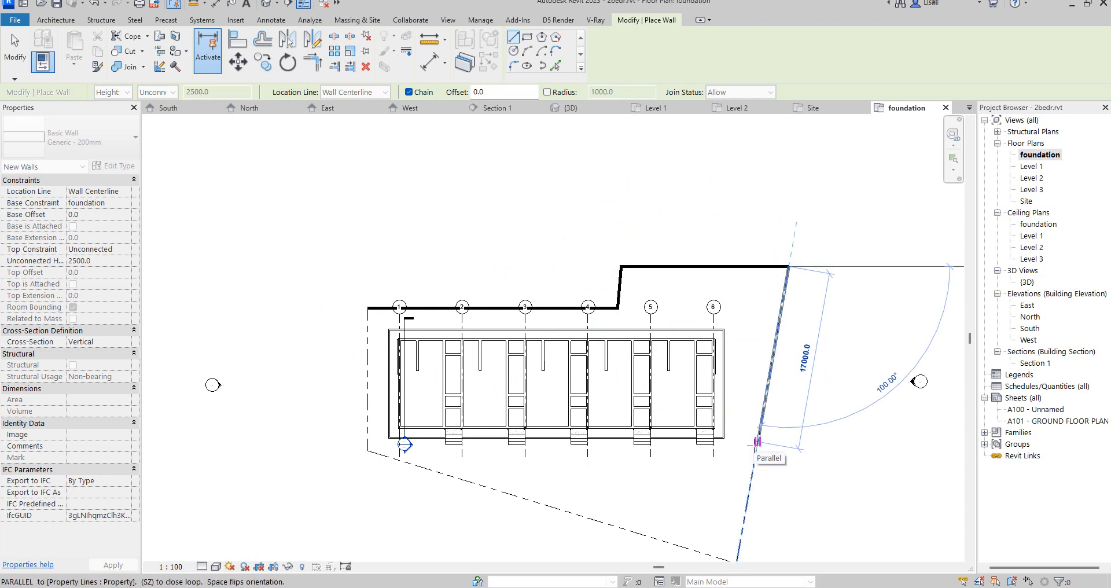
left_click(753, 479)
right_click(806, 382)
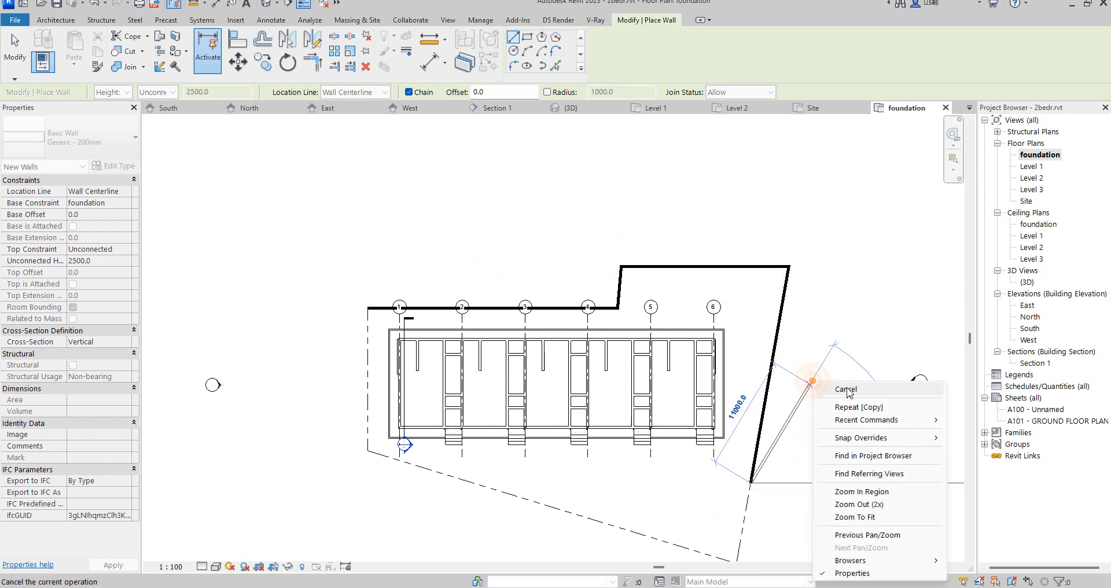
left_click(843, 386)
Step: Draw the 2500 mm high Generic - 200mm wall along the west and slanted south property lines, ending at the southeast corner
left_click(368, 308)
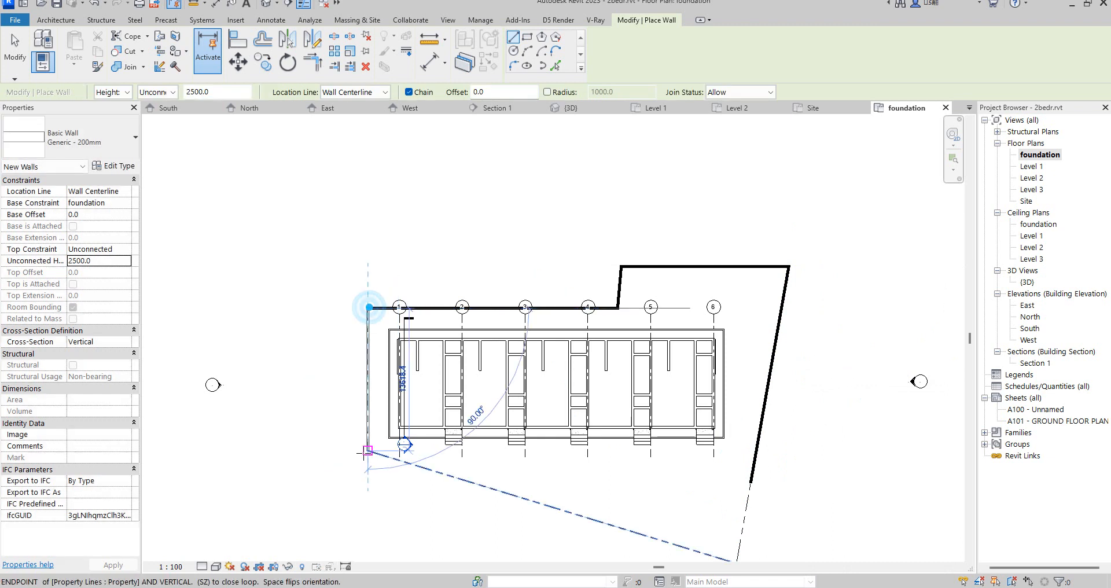
left_click(368, 448)
scroll(432, 435, "down", 2)
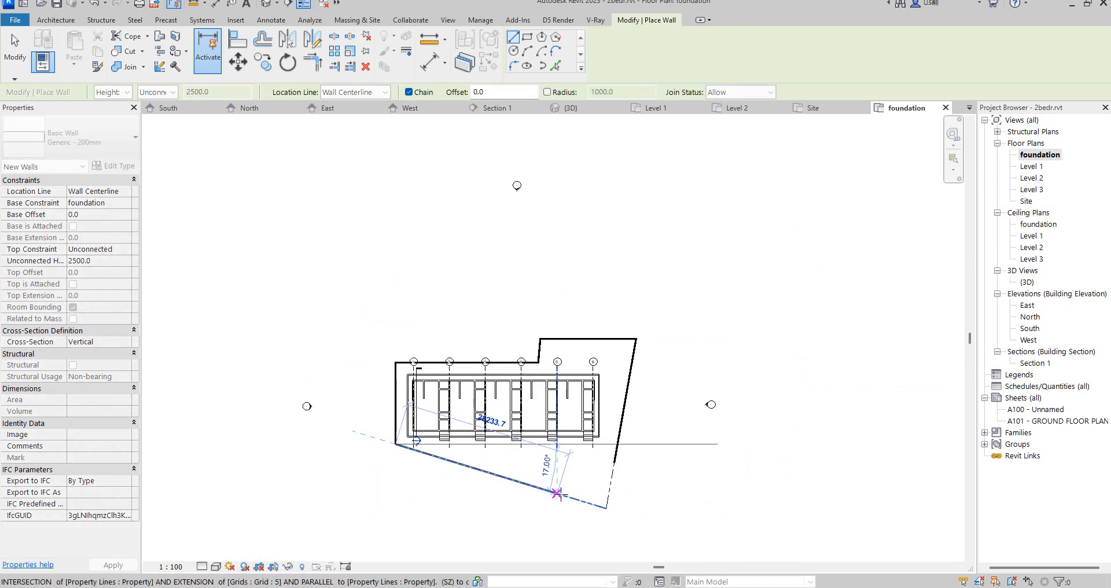
left_click(604, 507)
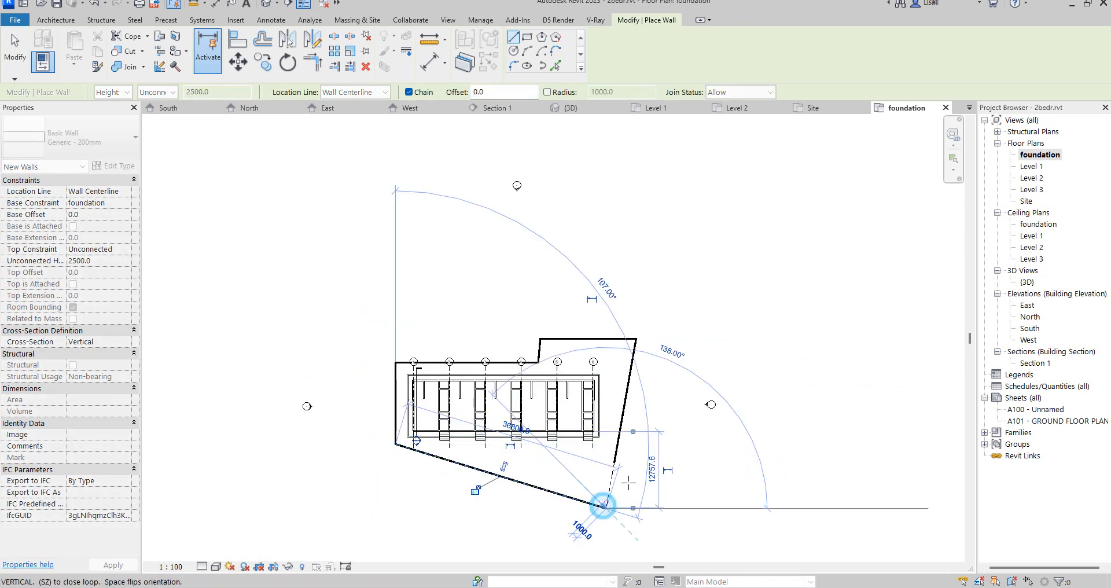
right_click(756, 340)
left_click(789, 350)
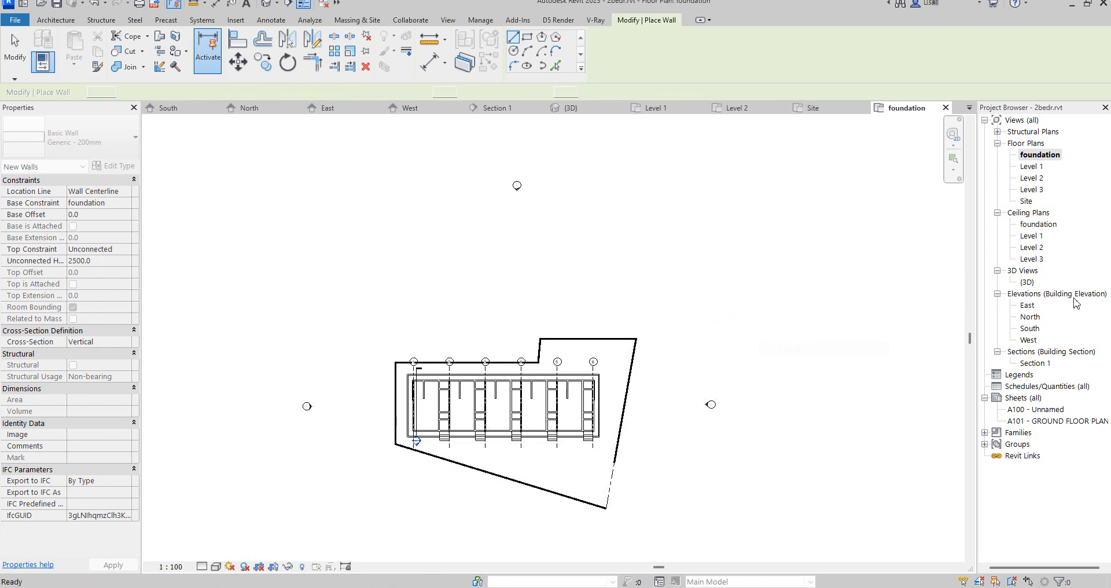
Step: Examine the boundary wall around the apartment building in the 3D view
double_click(1030, 283)
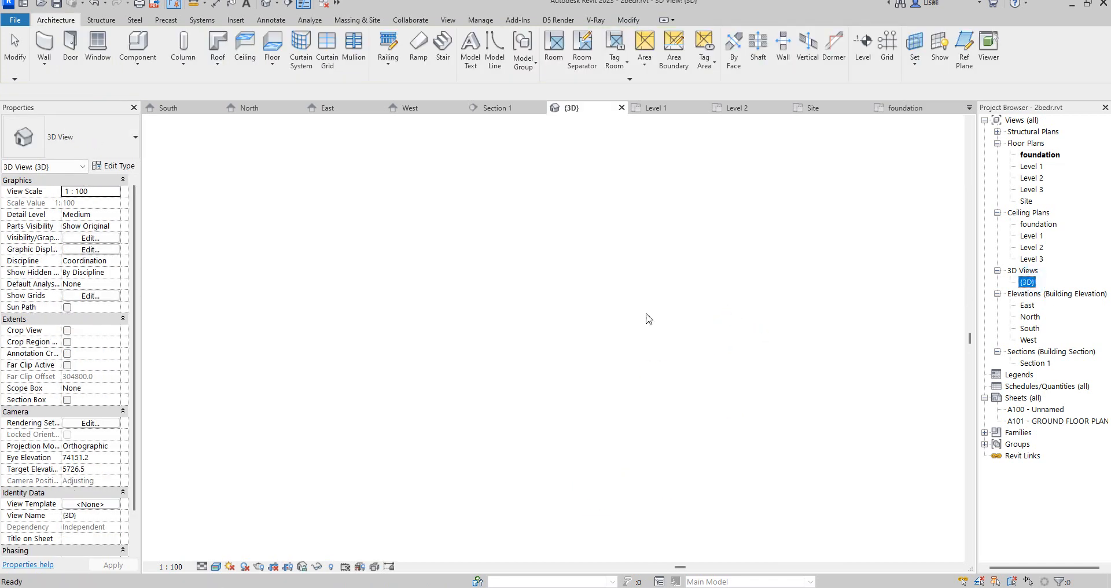
scroll(230, 374, "down", 2)
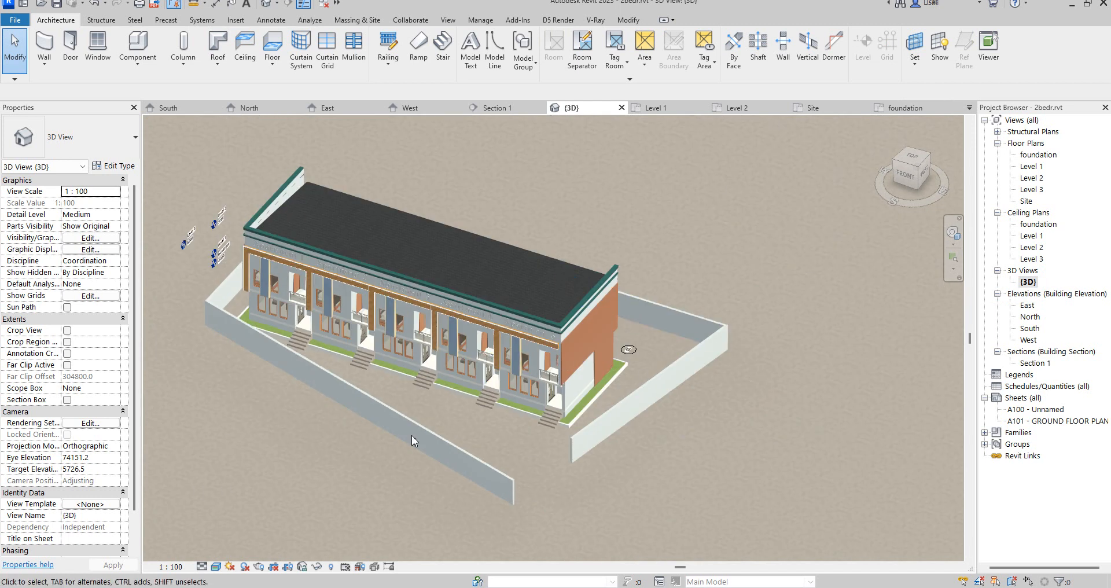
scroll(451, 434, "up", 2)
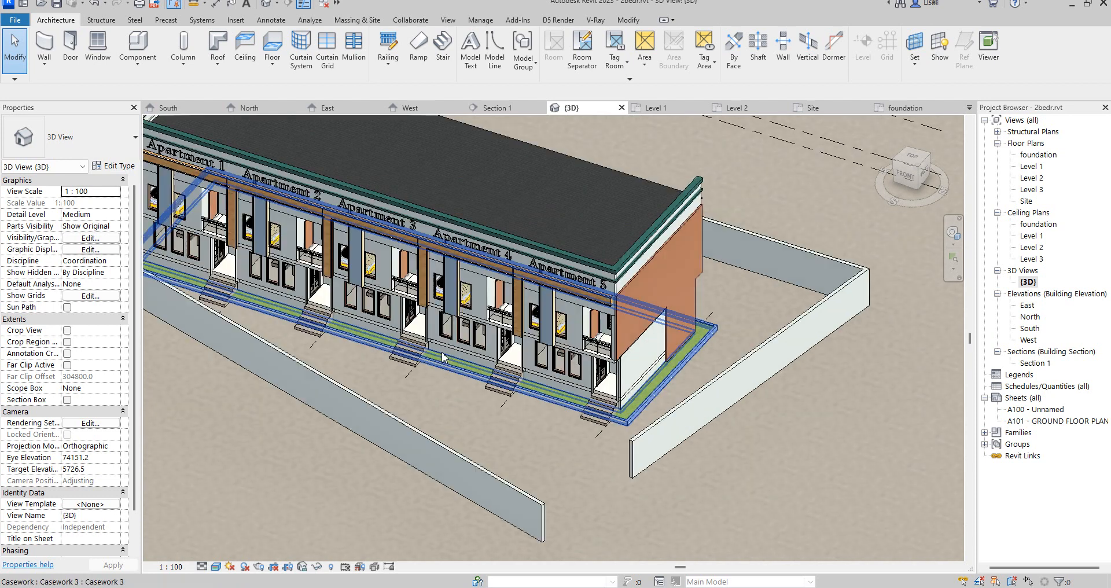
Step: Open the in-place casework for editing and edit the sketch of the 250 mm building base extrusion in the Level 1 plan
left_click(682, 354)
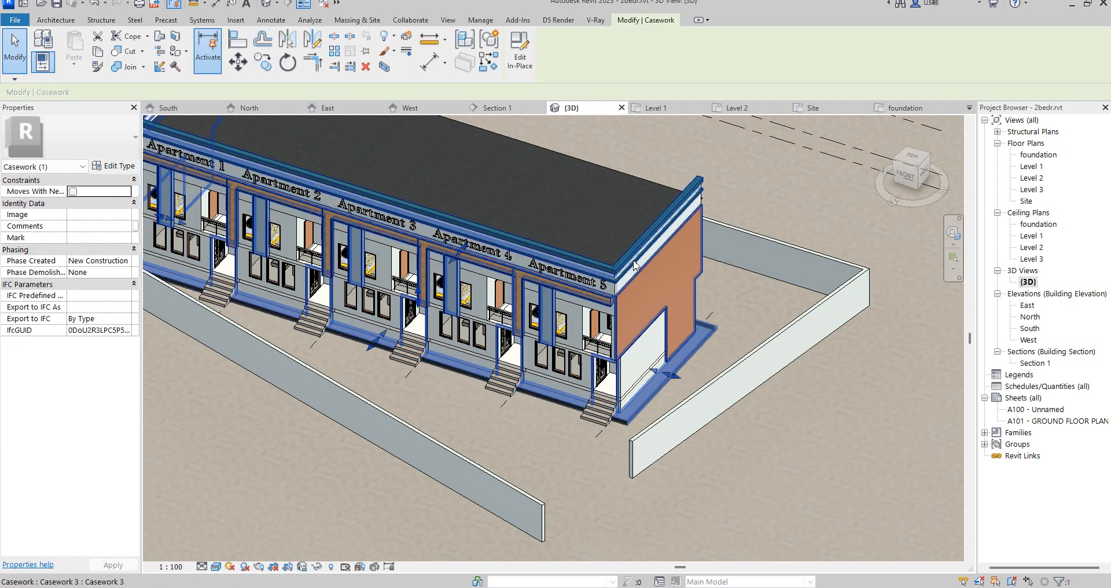
left_click(359, 333)
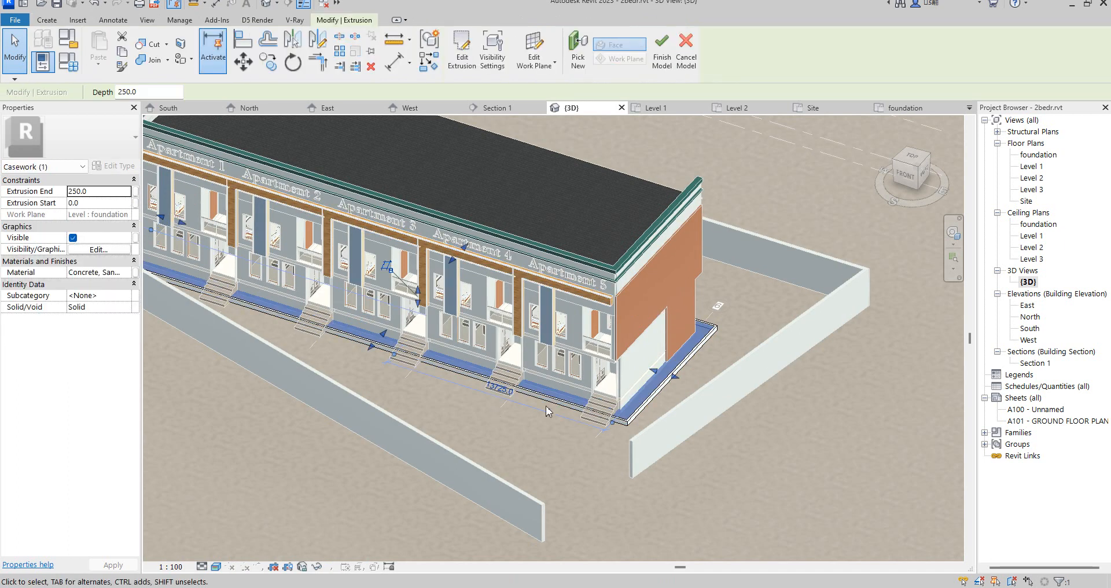
double_click(1036, 168)
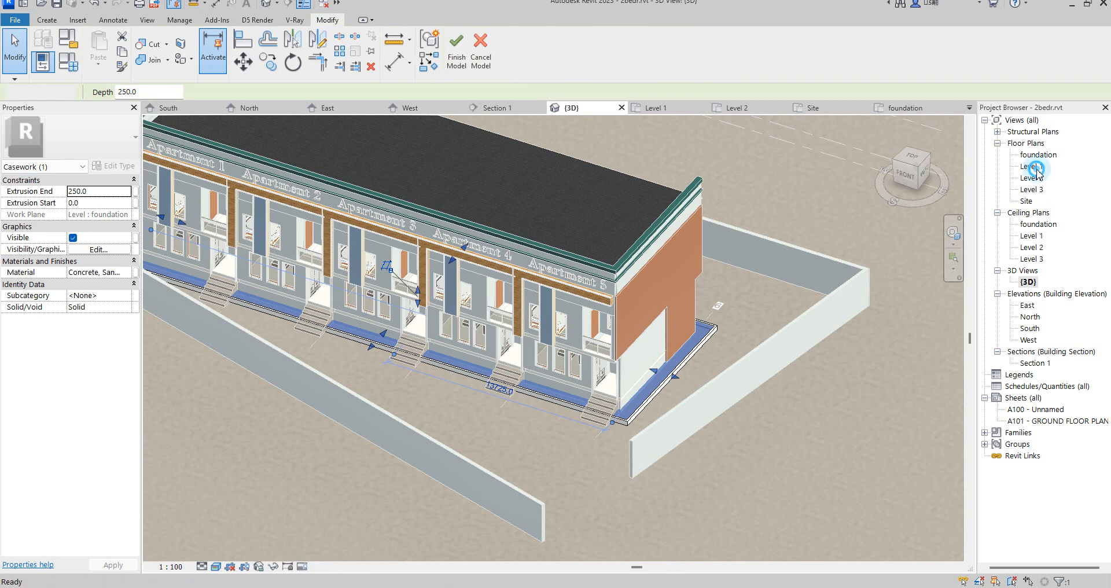
scroll(538, 266, "down", 3)
scroll(538, 266, "down", 4)
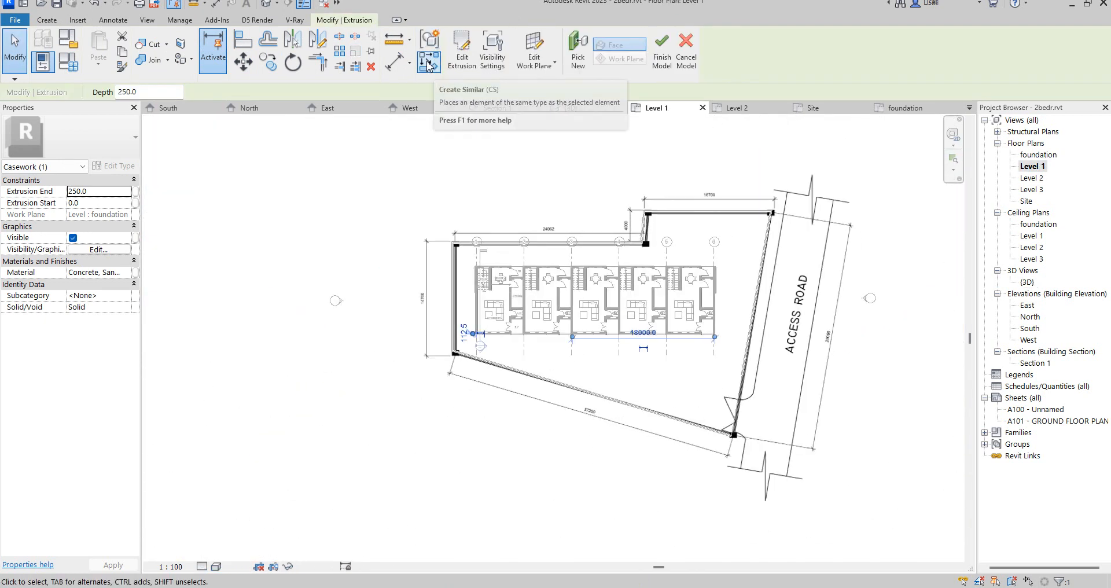
left_click(462, 51)
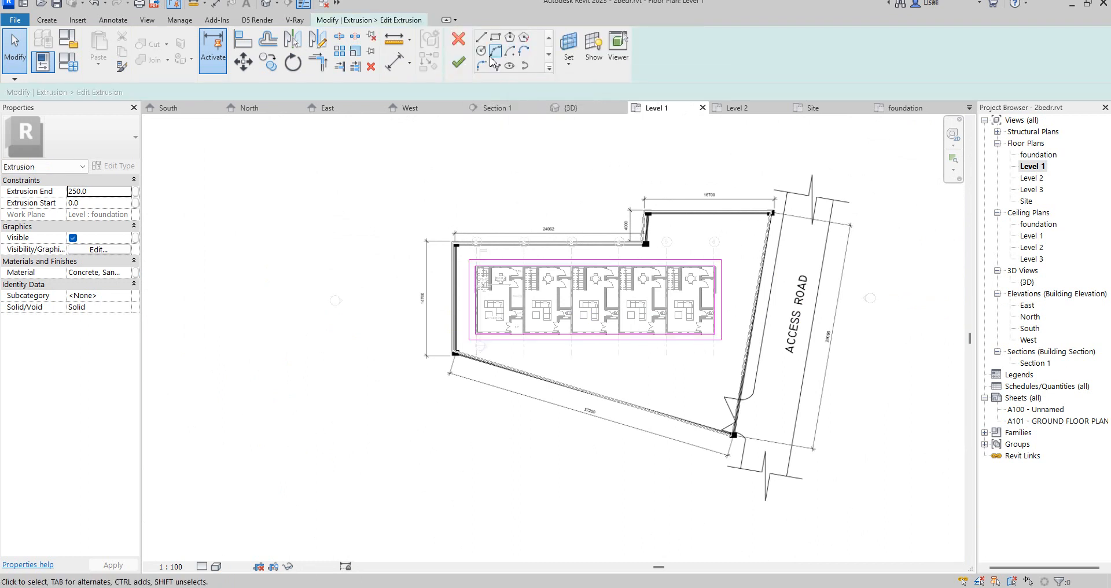
Step: Sketch a horizontal line in the open area between the building's south front and the slanted south boundary
left_click(496, 37)
scroll(640, 370, "up", 2)
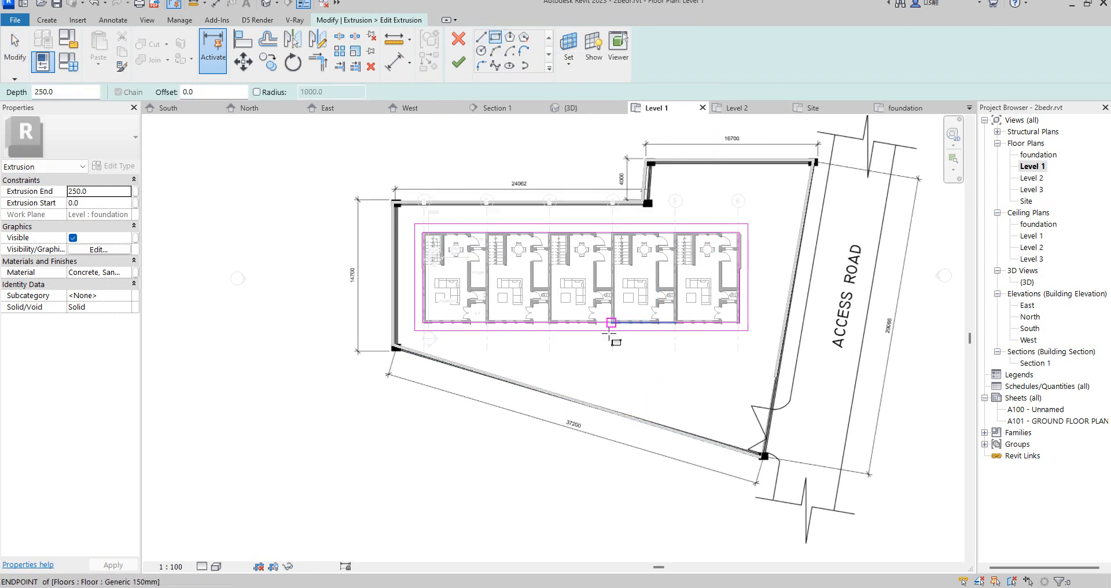
scroll(648, 382, "up", 2)
scroll(648, 382, "up", 1)
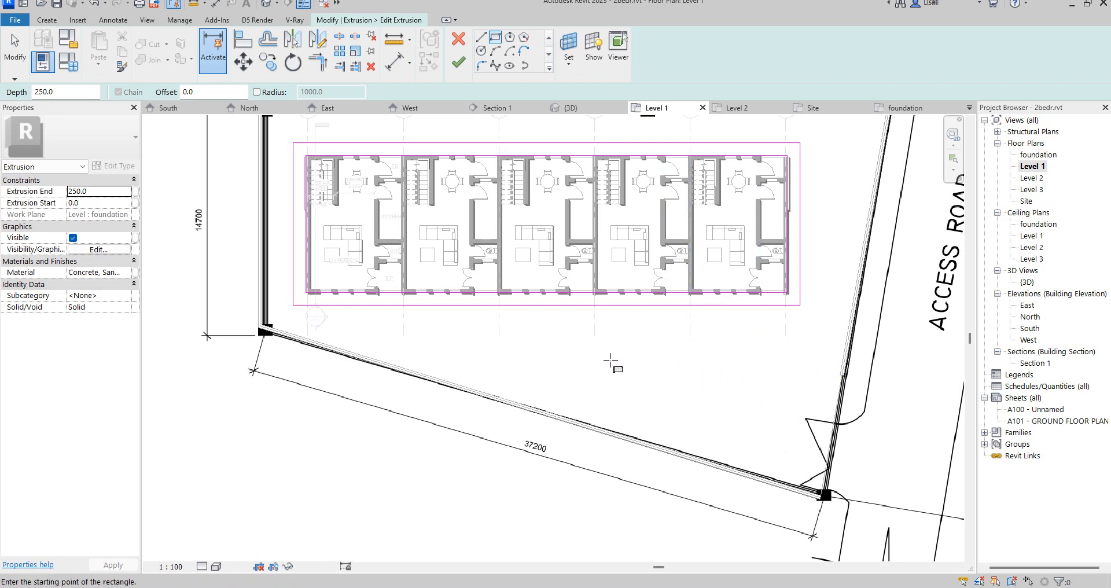
left_click(479, 39)
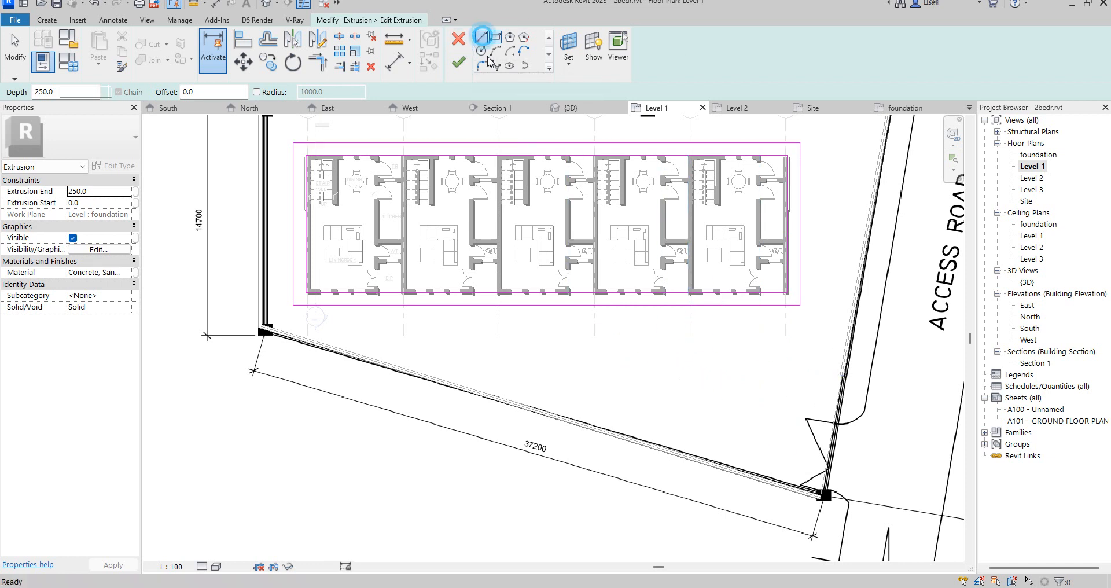
left_click(595, 368)
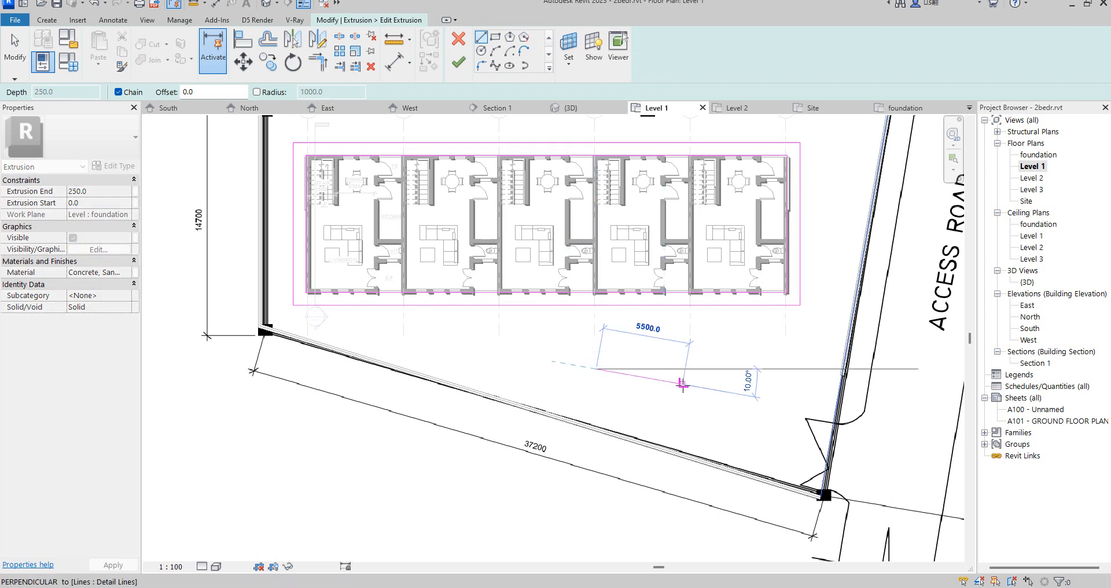
left_click(719, 369)
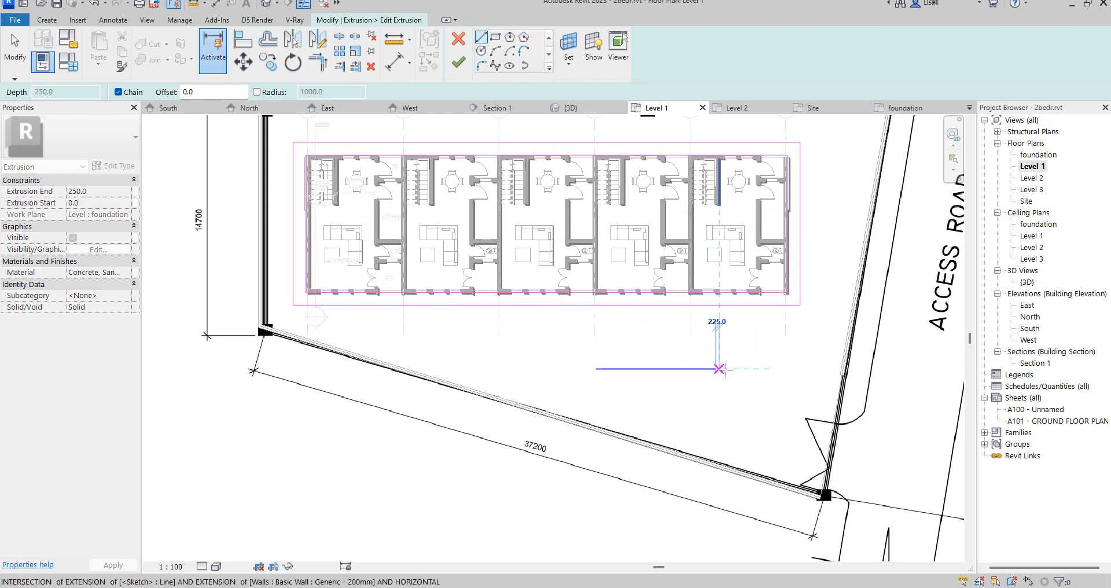
right_click(748, 374)
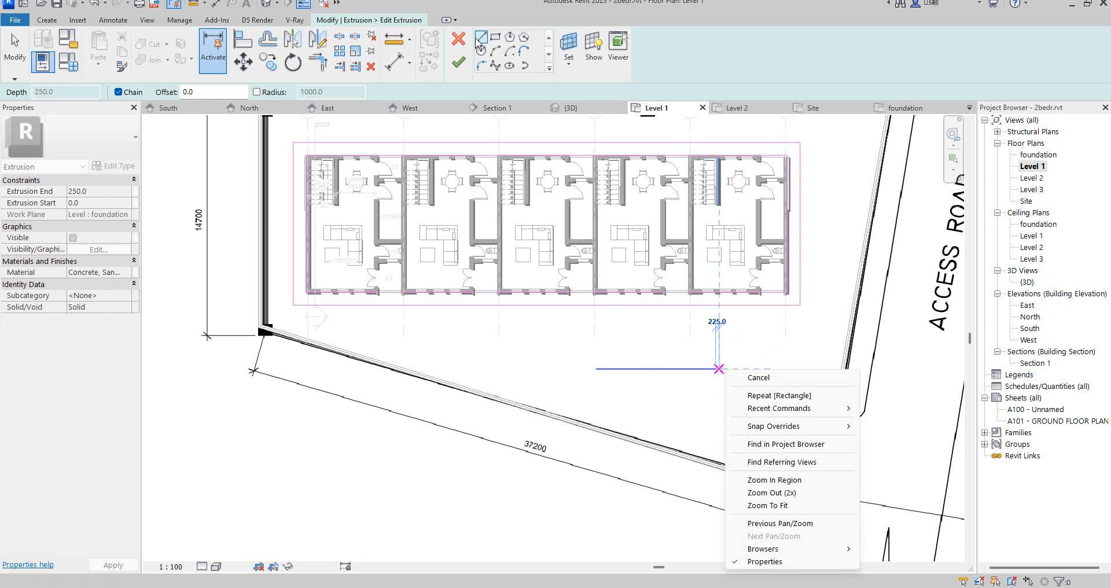
Step: Add a sketch line parallel to the slanted south boundary wall with Pick Lines, offset 3000 mm into the site
left_click(549, 70)
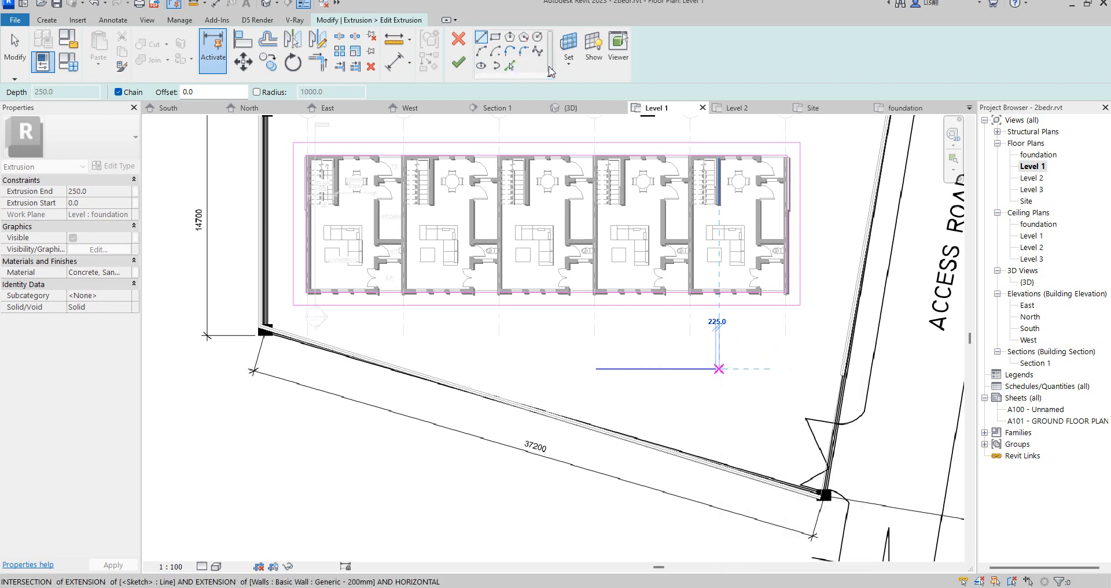
left_click(510, 66)
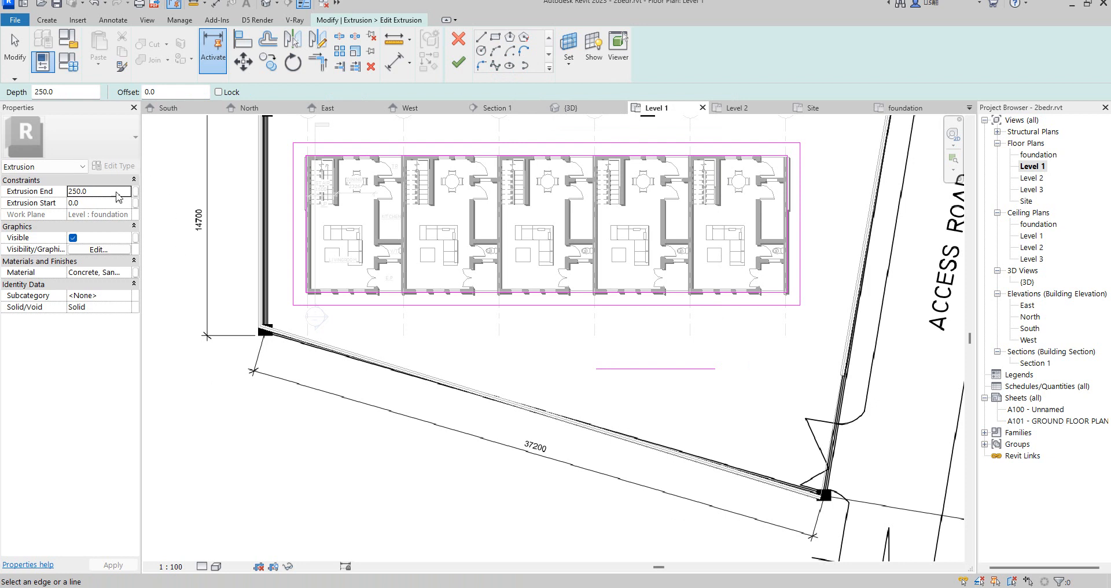
double_click(177, 90)
left_click(644, 439)
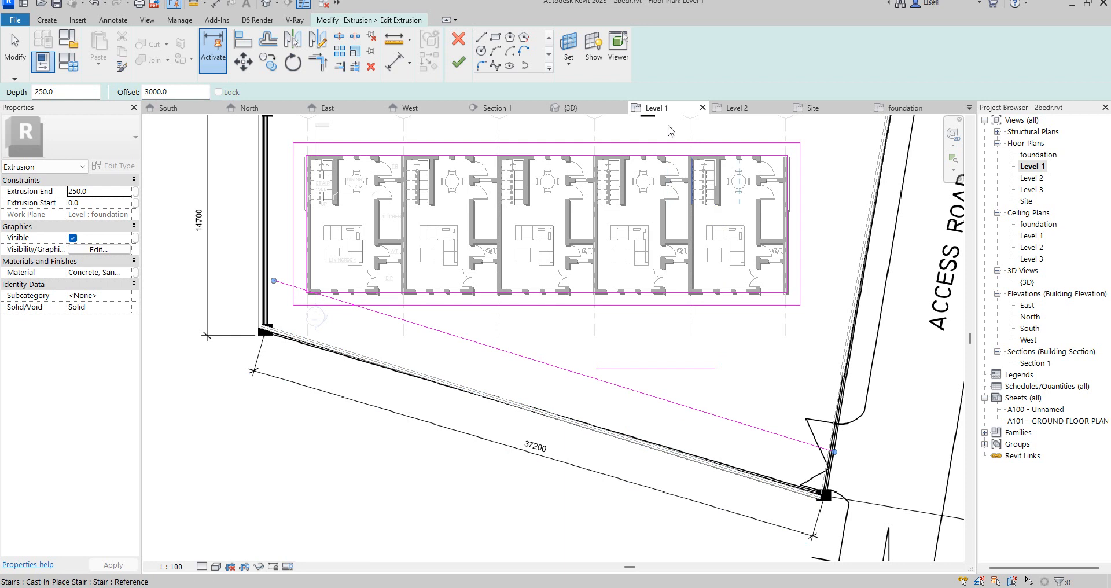
left_click(481, 37)
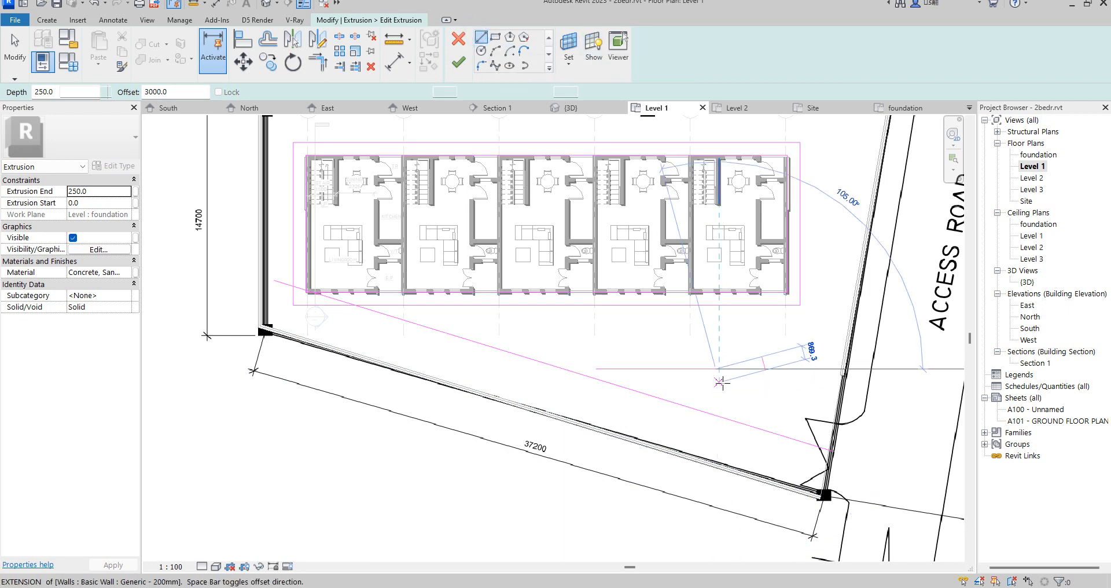
left_click(721, 385)
right_click(777, 346)
left_click(808, 353)
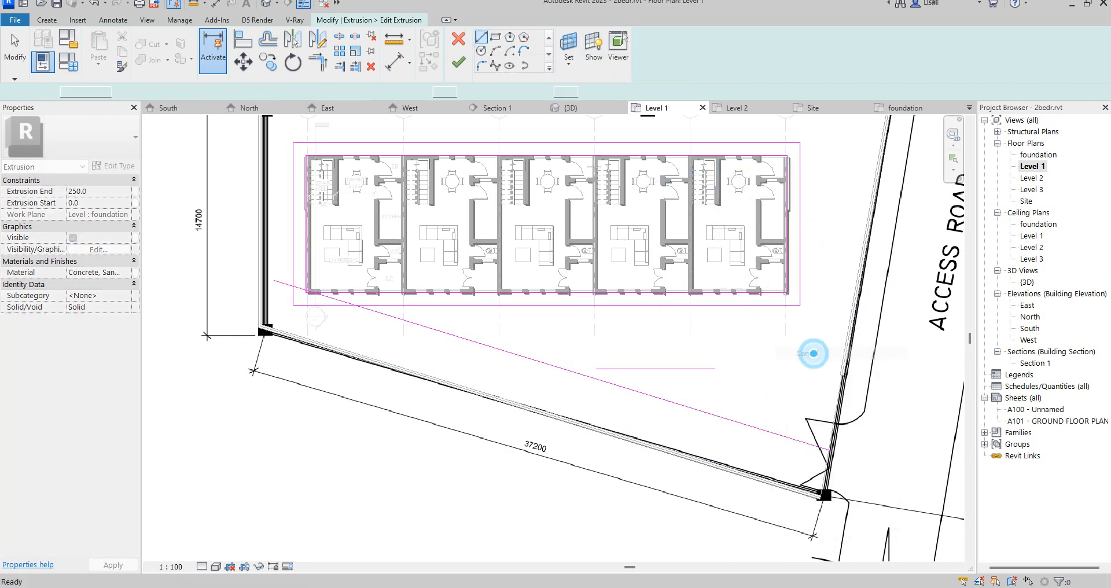
left_click(214, 93)
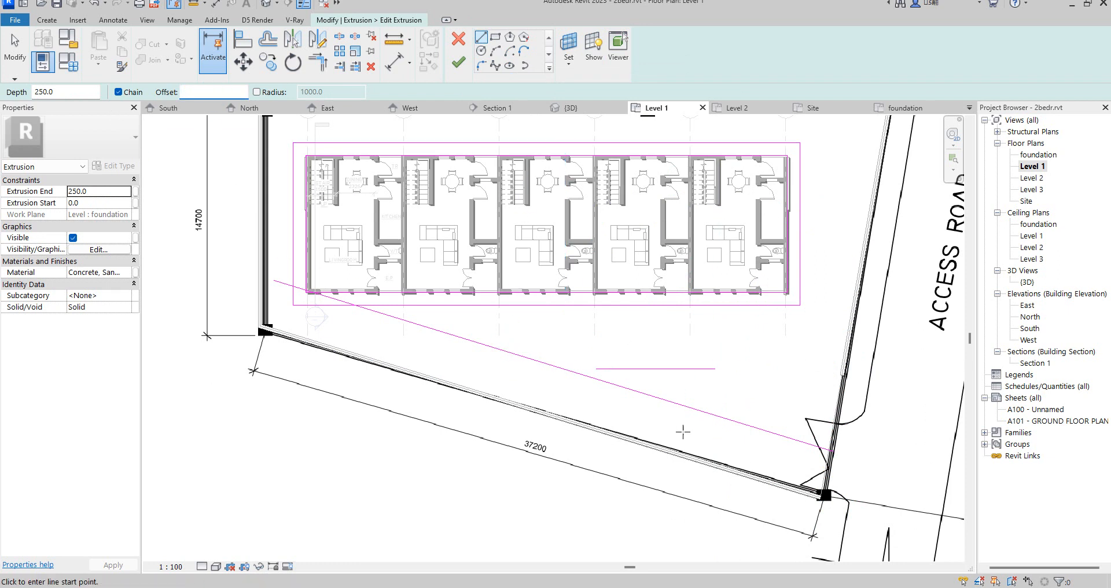
scroll(596, 379, "up", 3)
scroll(590, 356, "up", 2)
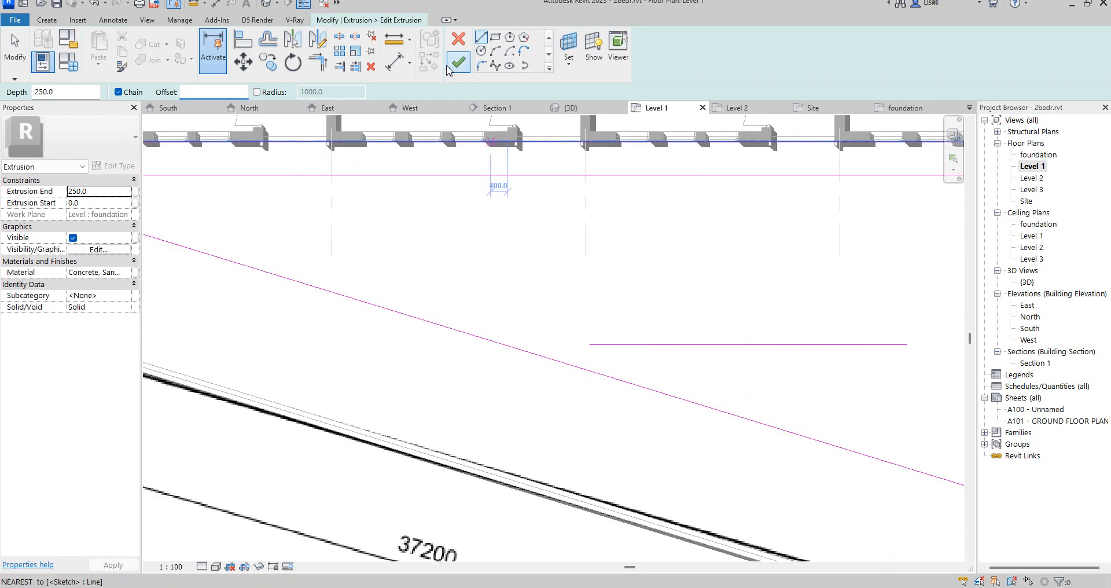
left_click(495, 51)
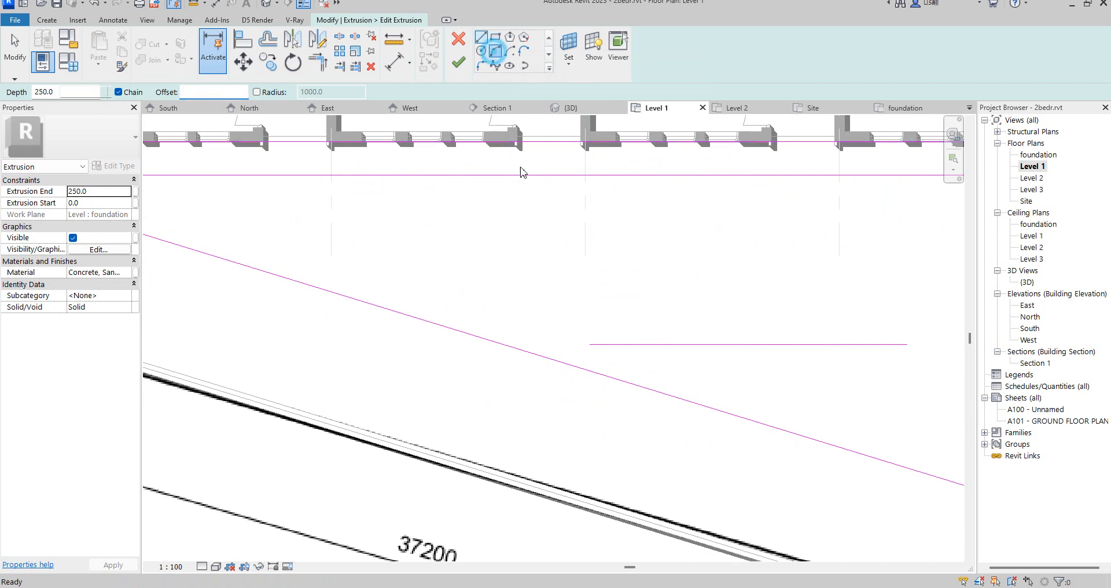
left_click(594, 348)
left_click(593, 370)
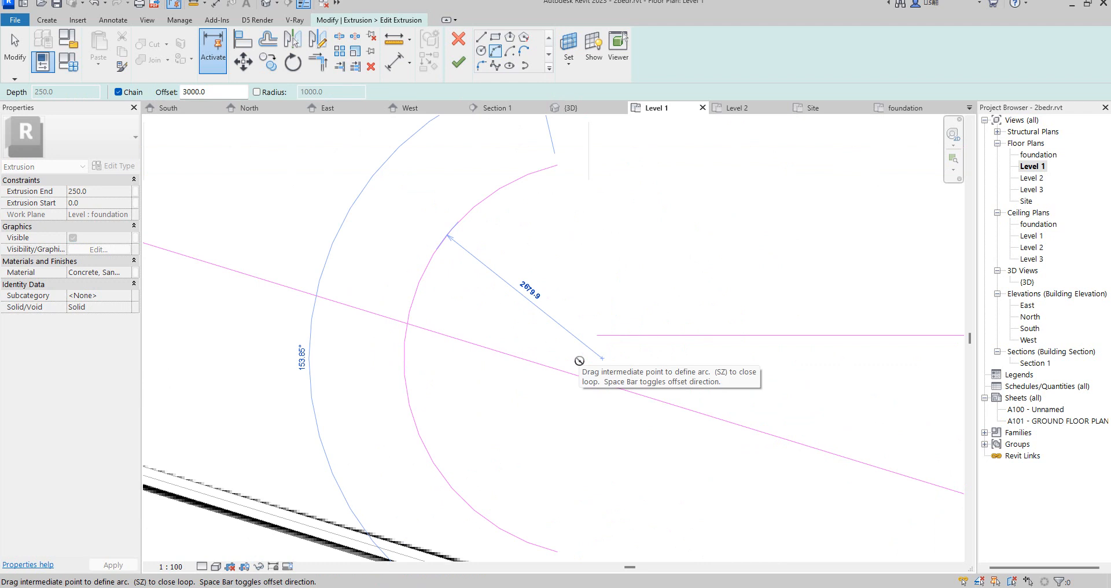
key("Escape")
key("Escape")
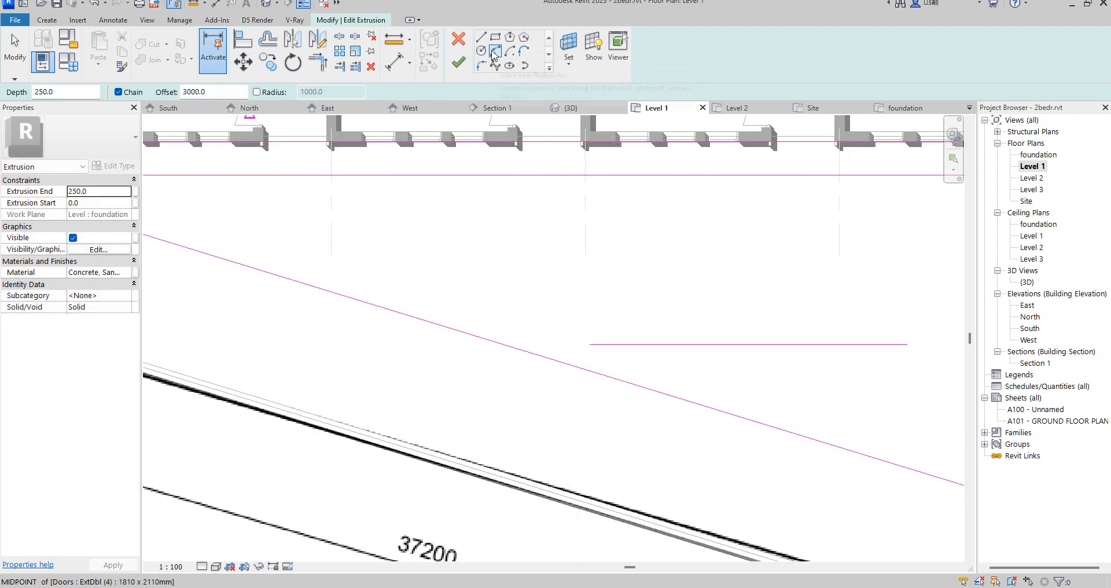
Step: Set the offset to 0 and sketch an arc of about 312 mm radius joining the horizontal line's west end to the slanted line
double_click(196, 92)
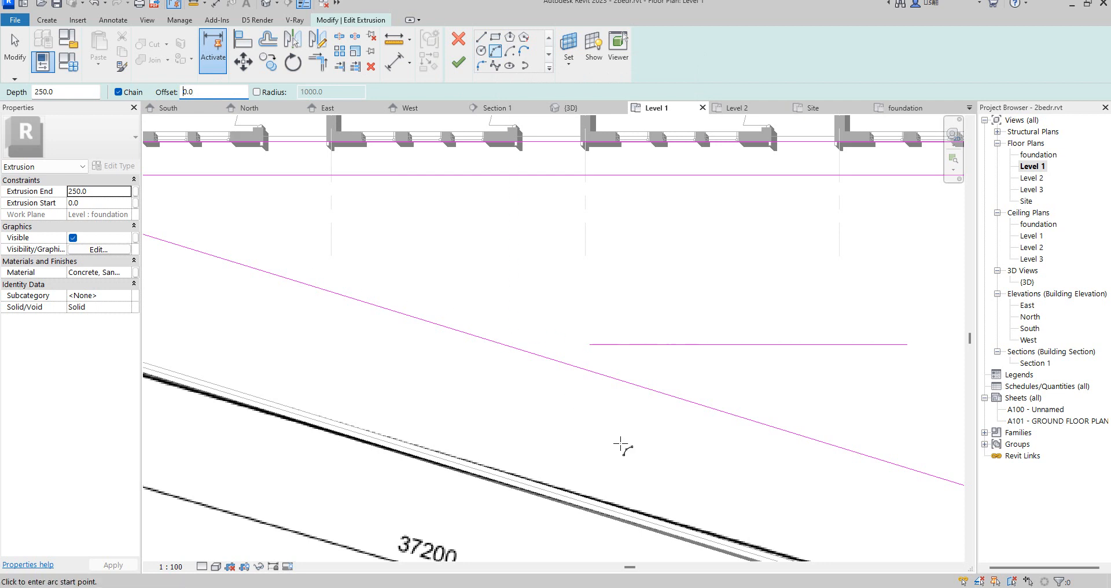
left_click(590, 345)
left_click(590, 370)
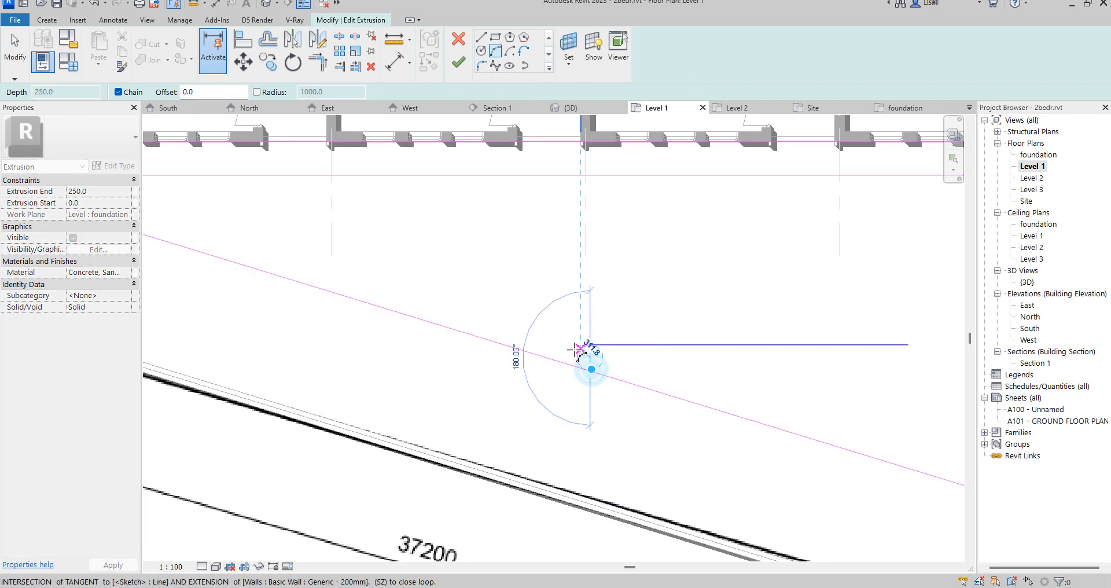
scroll(576, 357, "up", 1)
left_click(575, 363)
scroll(396, 339, "down", 2)
scroll(602, 354, "down", 3)
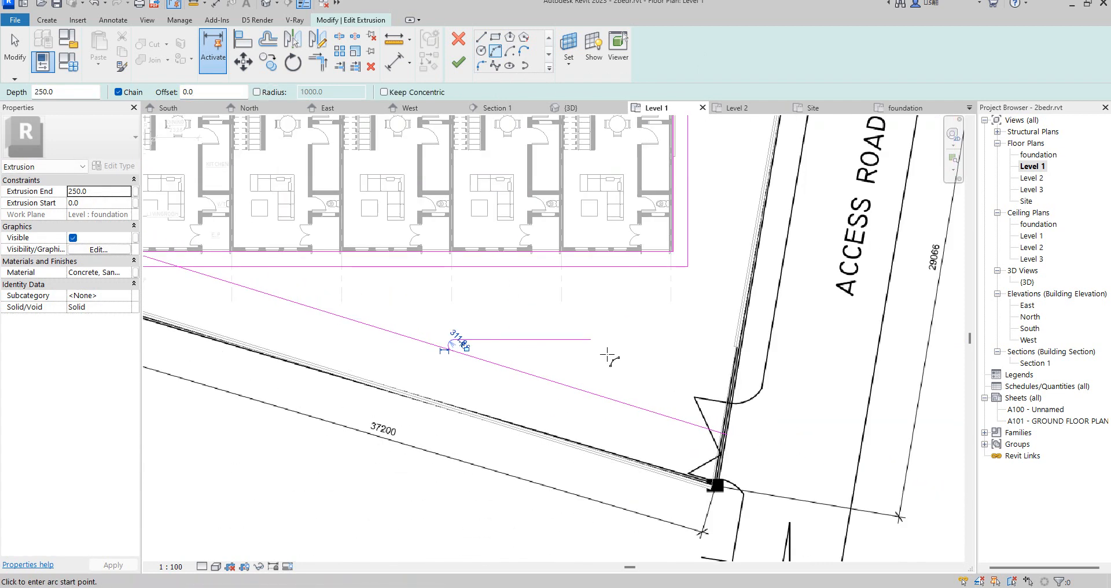
scroll(602, 347, "up", 2)
left_click(584, 336)
left_click(583, 412)
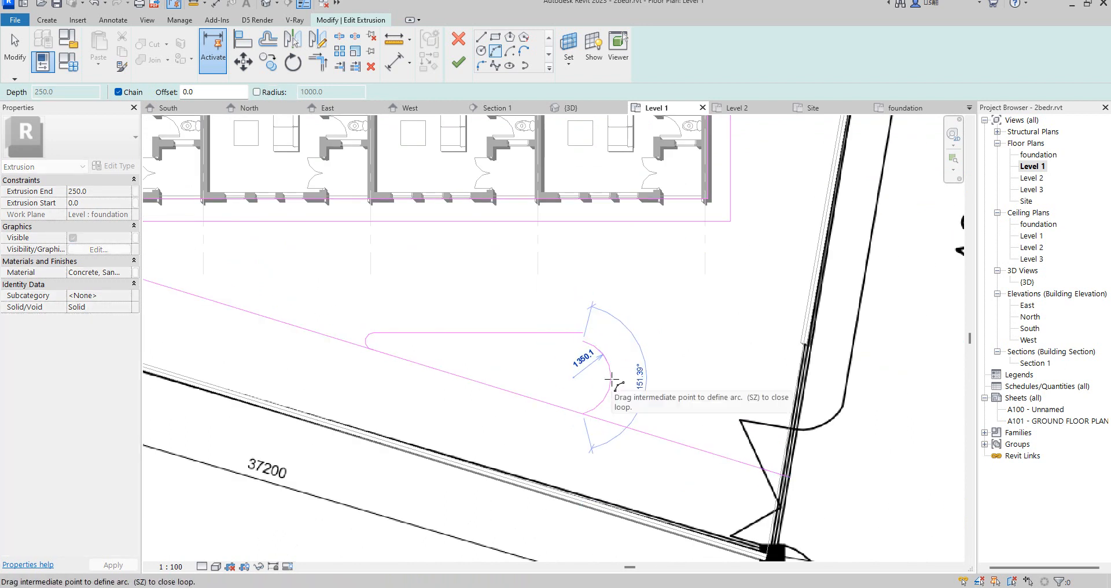
key("Escape")
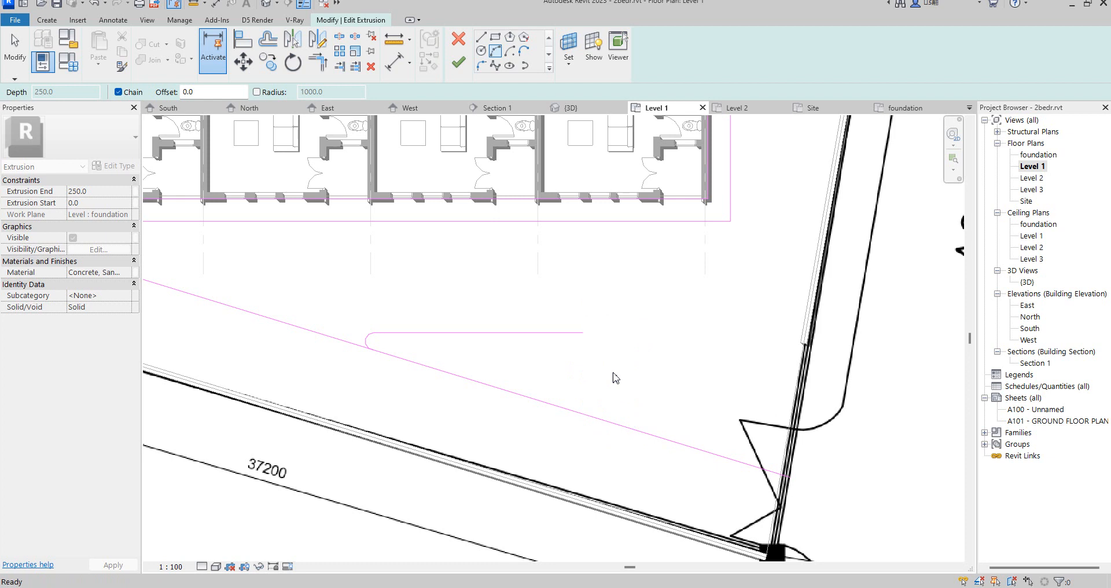
Step: Sketch an arc of about 1458 mm radius joining the horizontal line's east end to the slanted line, tangent to the horizontal line
left_click(582, 332)
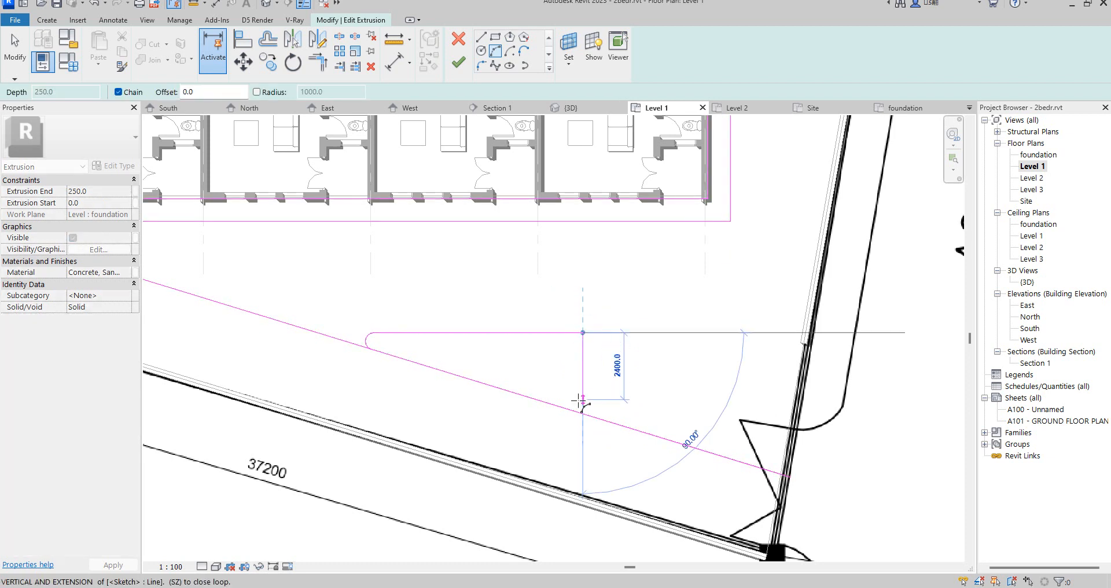
left_click(583, 412)
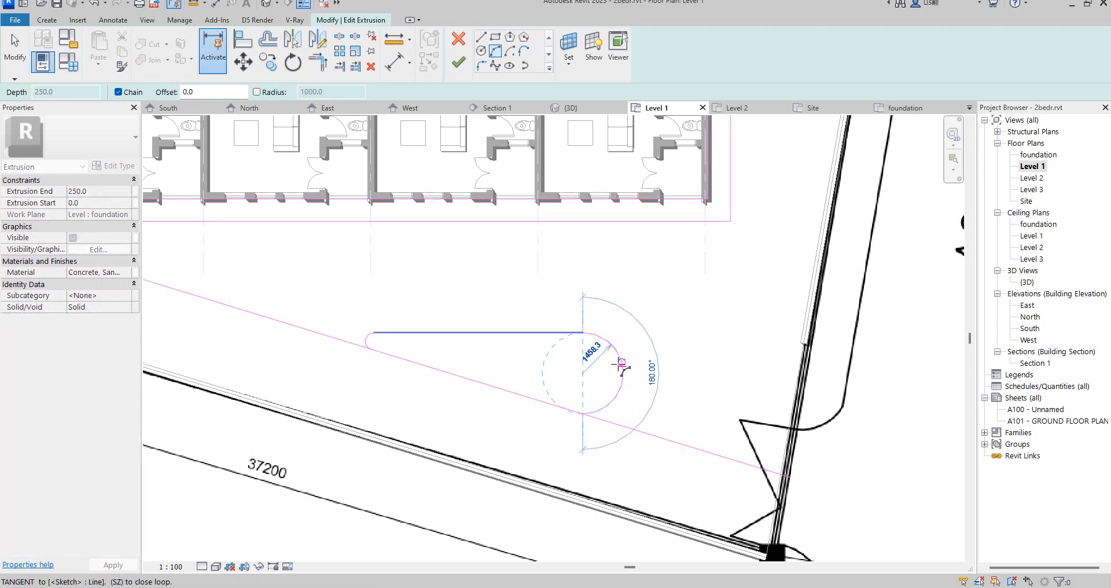
left_click(621, 365)
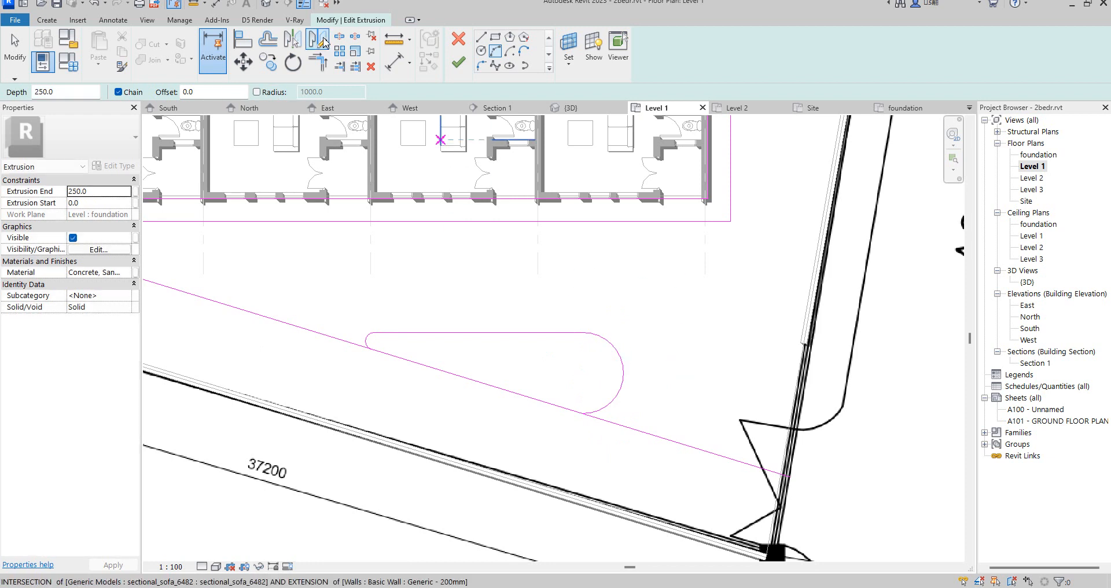
Step: Trim the slanted line to both end arcs to close the bed outline and finish the base extrusion's sketch
left_click(311, 65)
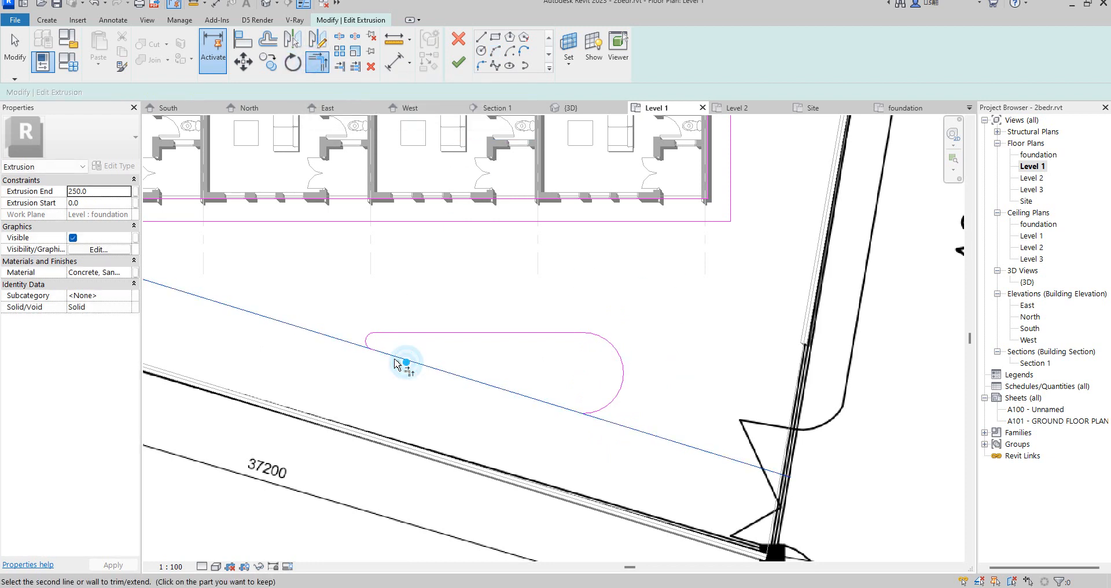
left_click(365, 337)
left_click(509, 389)
left_click(609, 400)
scroll(659, 283, "down", 3)
left_click(458, 62)
scroll(677, 260, "up", 2)
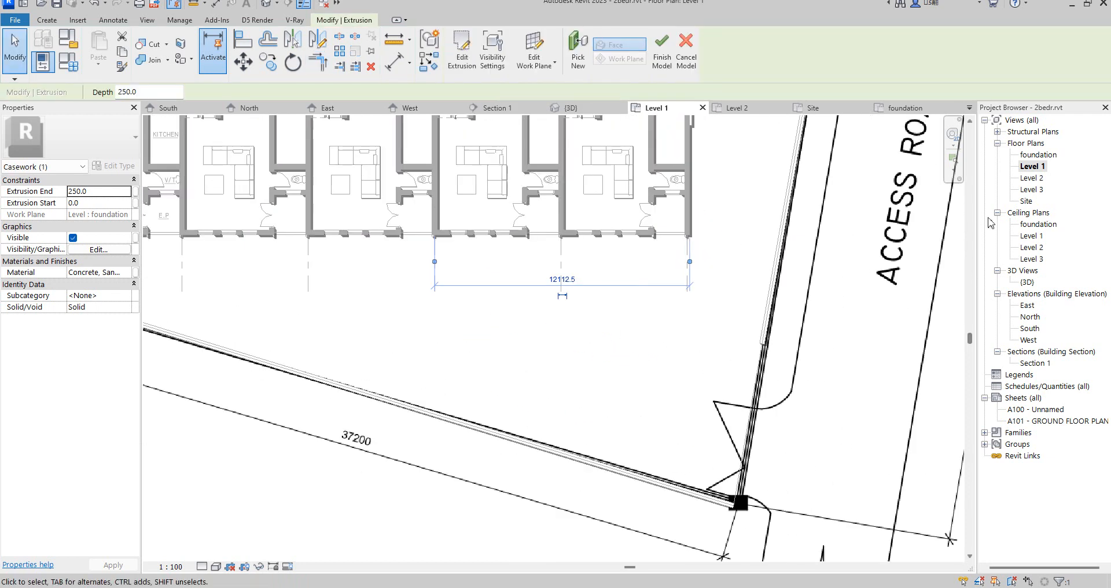
Step: In the foundation floor plan, open the sketch of the 300 mm high curb extrusion around the building for editing
double_click(1052, 158)
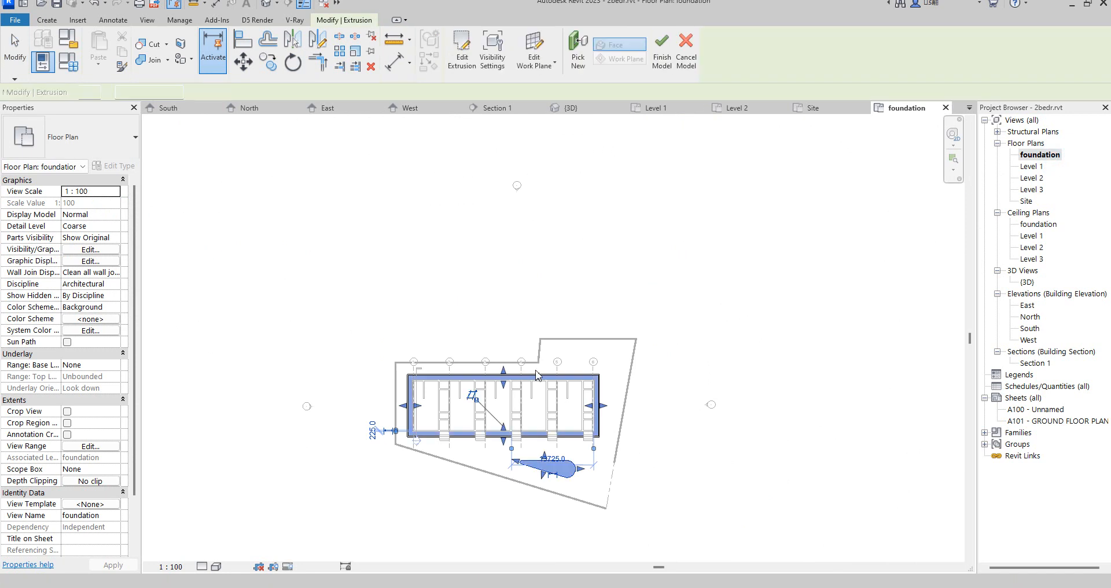
scroll(477, 376, "up", 4)
scroll(604, 443, "up", 1)
left_click(706, 378)
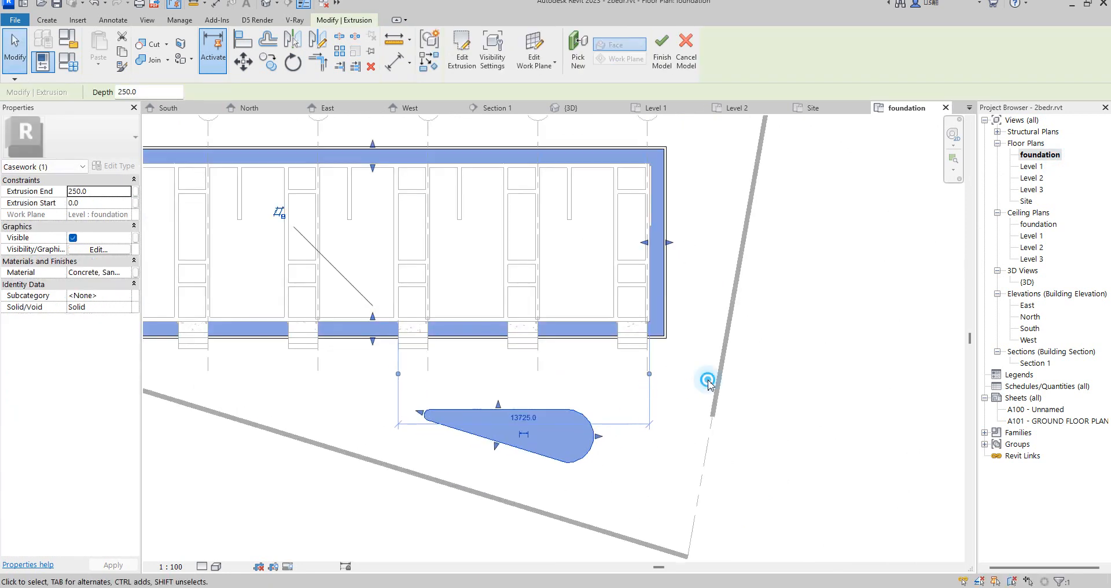
left_click(667, 341)
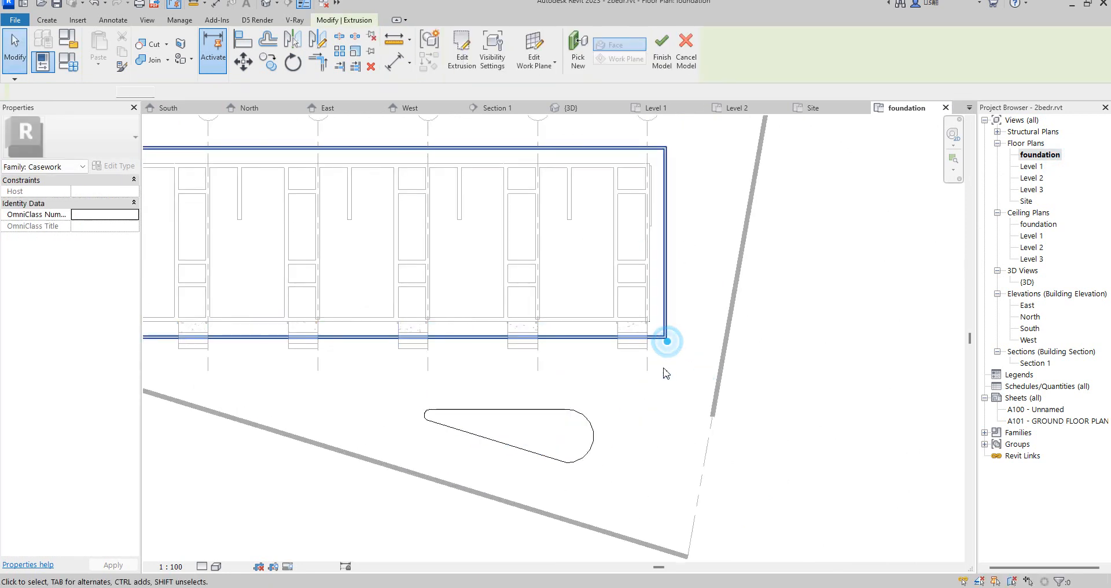
left_click(461, 52)
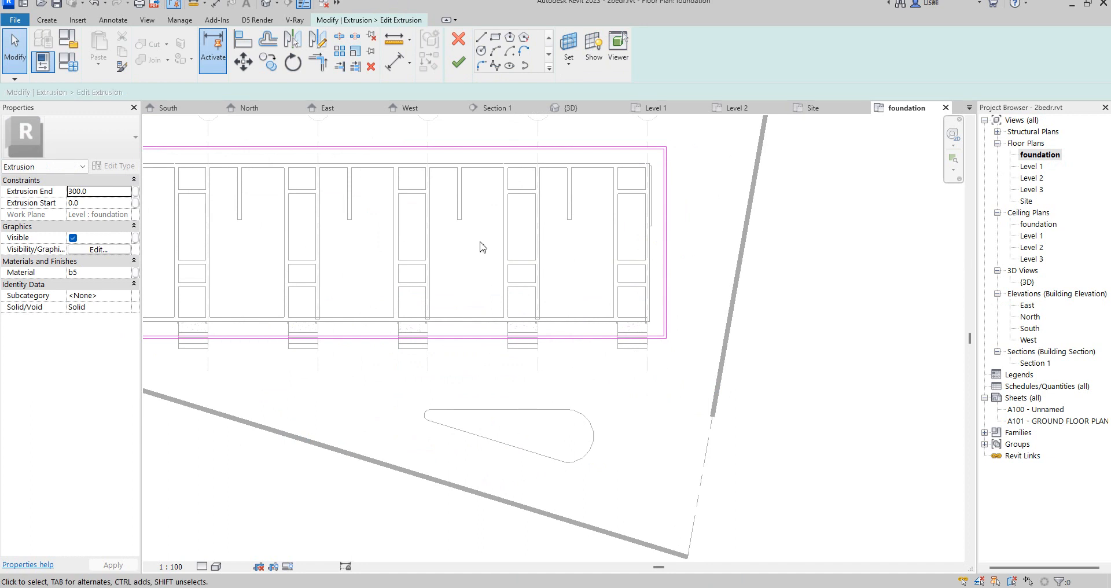
Step: Trace the landscape bed's two straight edges and two end arcs into the curb sketch with Pick Lines at 0 offset
left_click(549, 67)
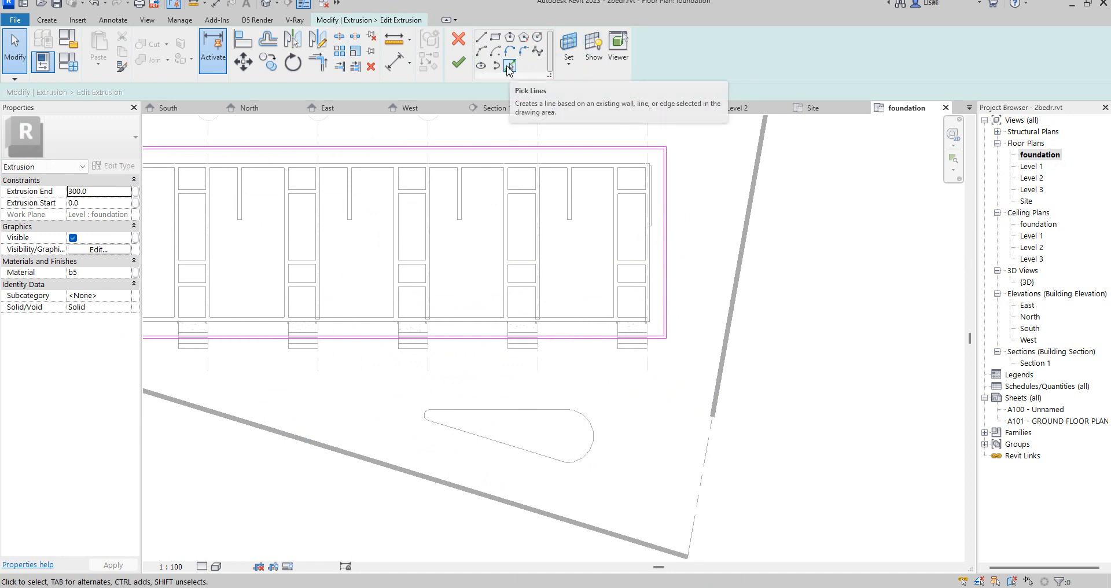
left_click(508, 69)
scroll(525, 441, "up", 3)
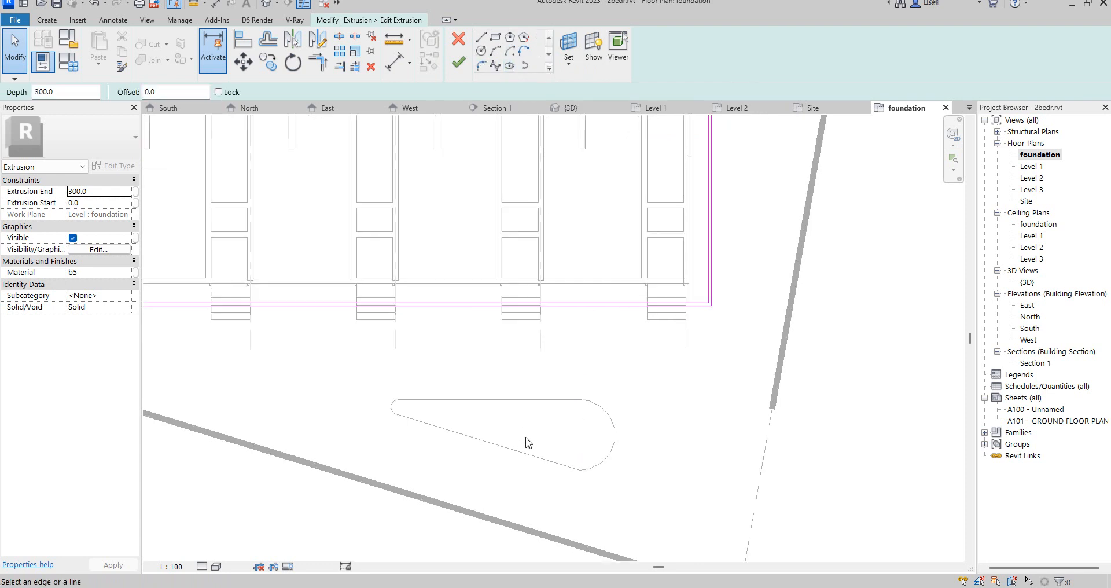
left_click(538, 394)
scroll(396, 408, "up", 5)
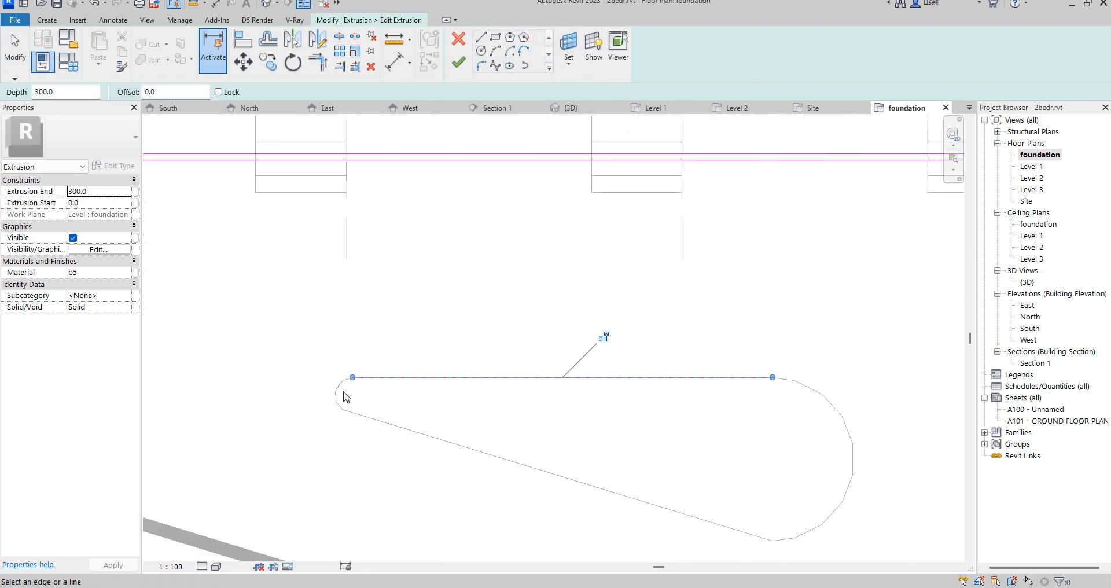
left_click(338, 373)
left_click(376, 437)
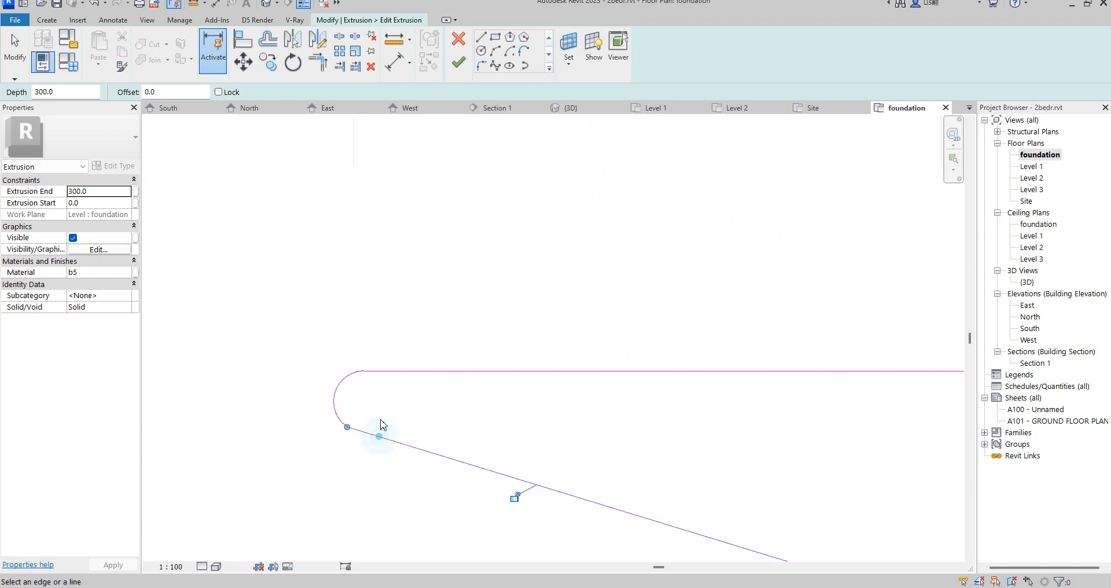
scroll(379, 434, "down", 5)
left_click(798, 444)
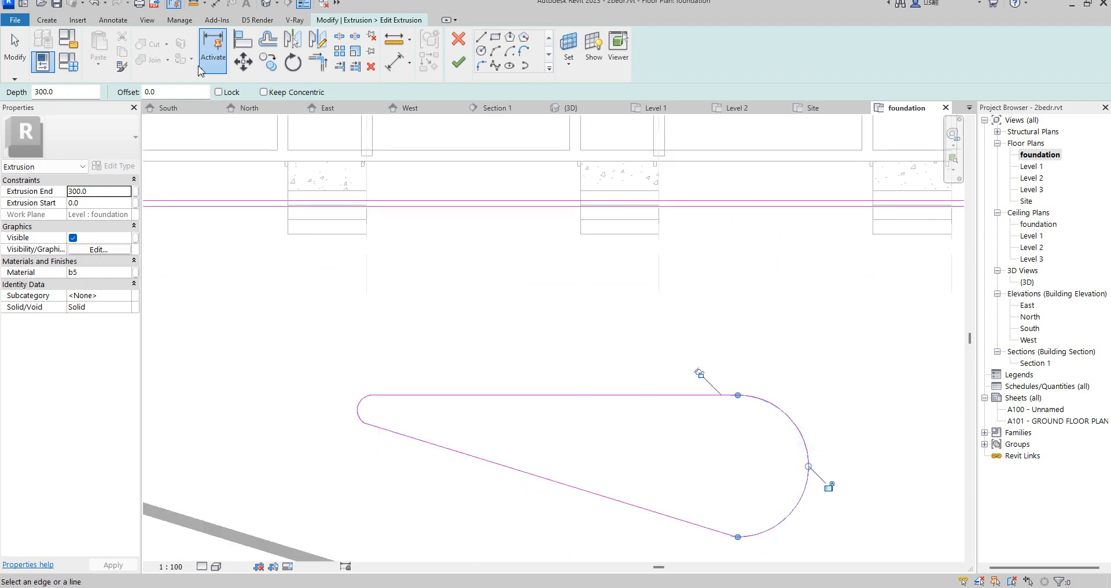
Step: Offset copies of all four bed outline segments 120 mm outward to form the curb's outer edge
left_click(266, 41)
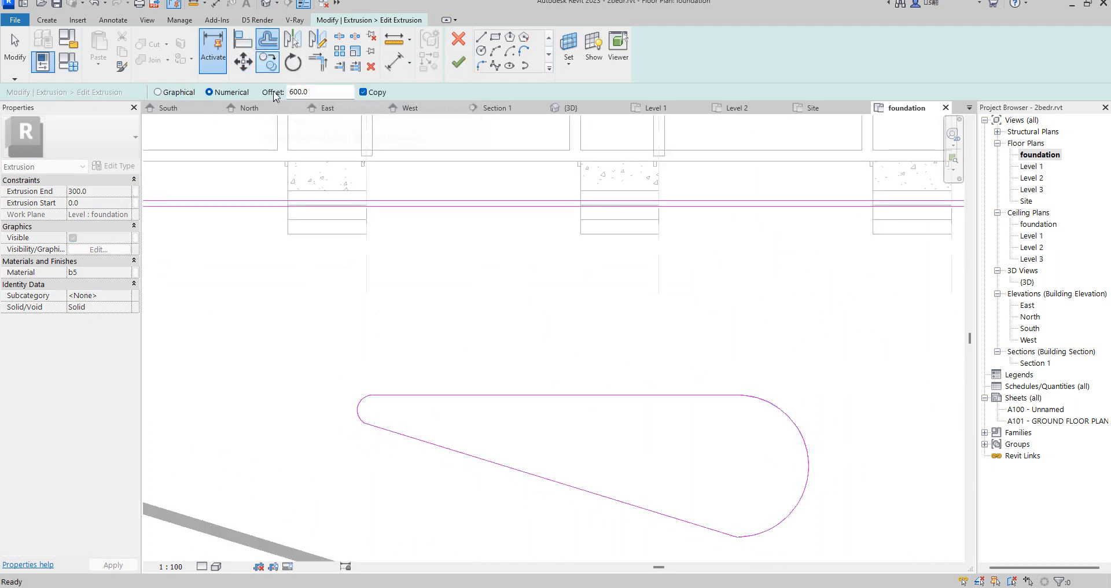
double_click(322, 91)
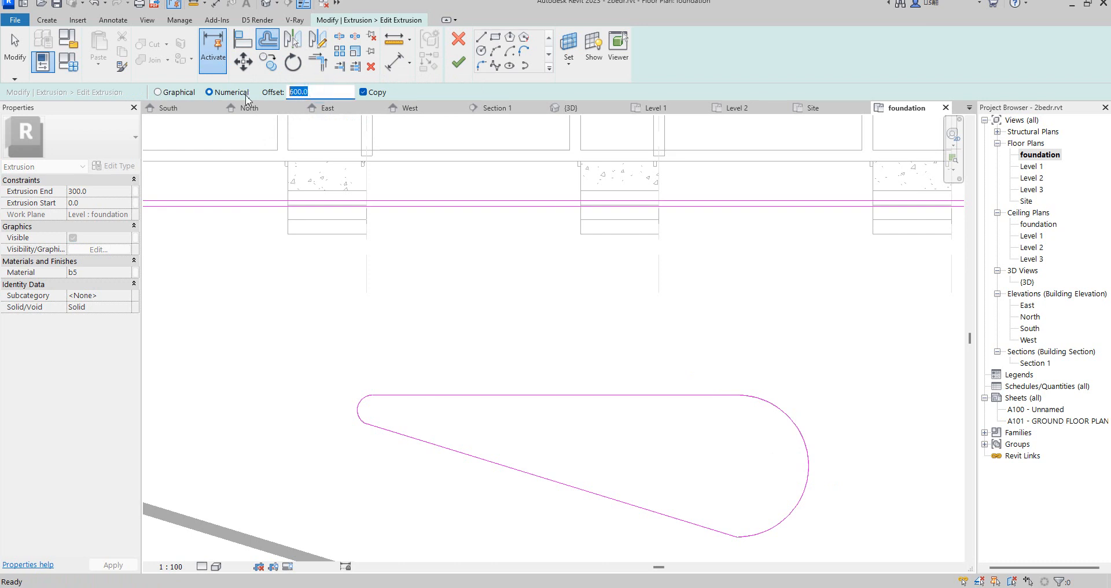
type("120")
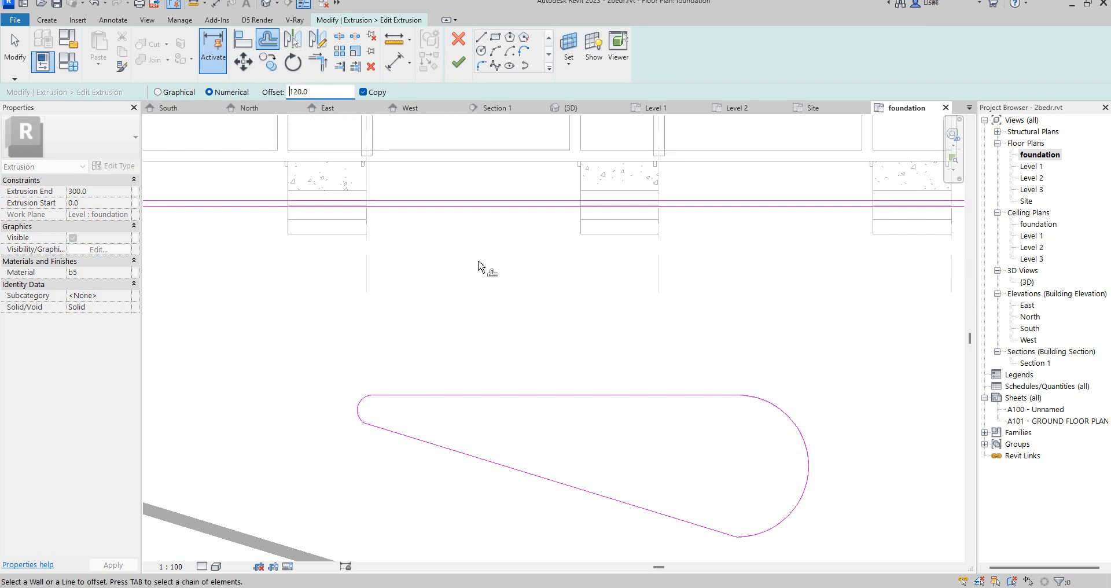
left_click(554, 395)
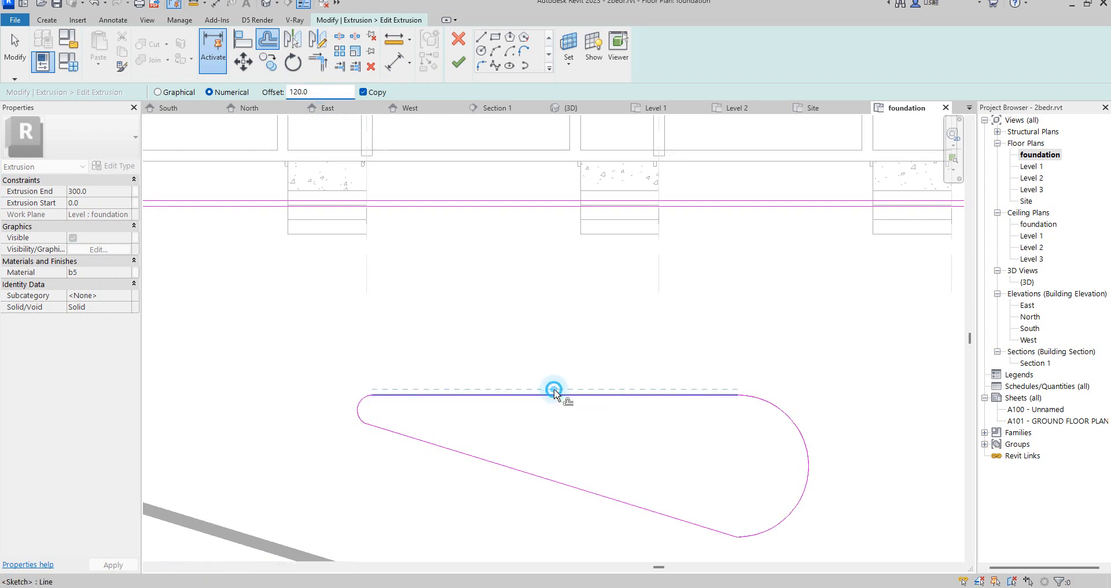
left_click(359, 411)
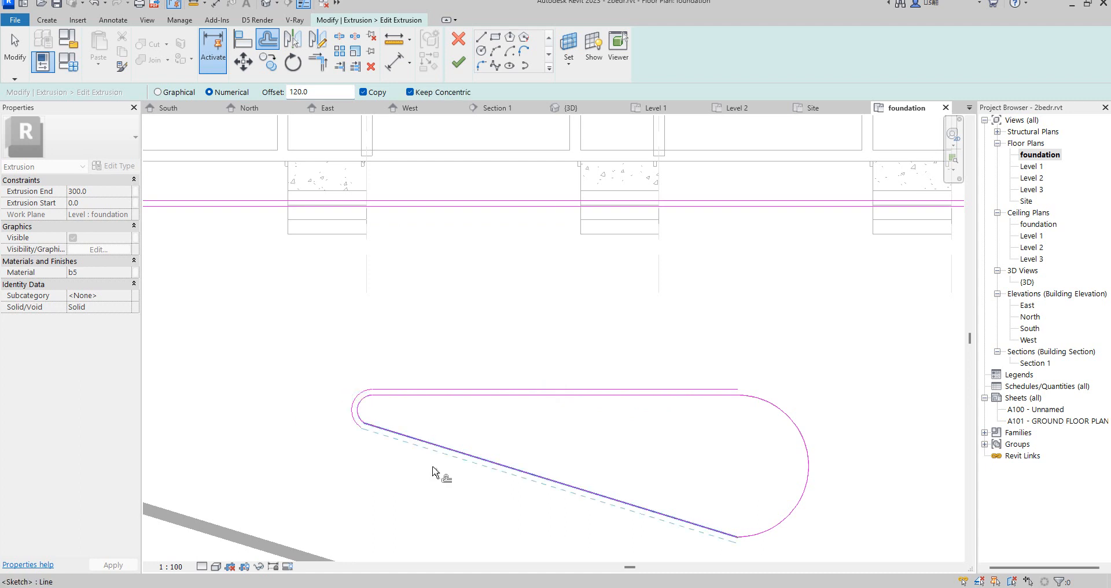
left_click(456, 444)
left_click(807, 463)
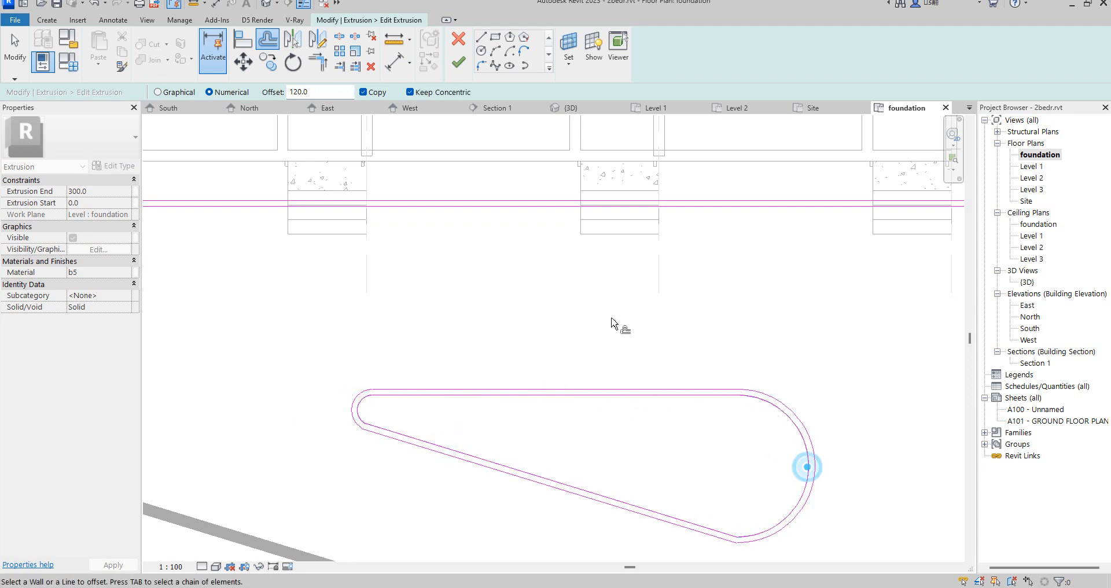
Step: Finish the curb extrusion's sketch and complete the in-place model
left_click(458, 62)
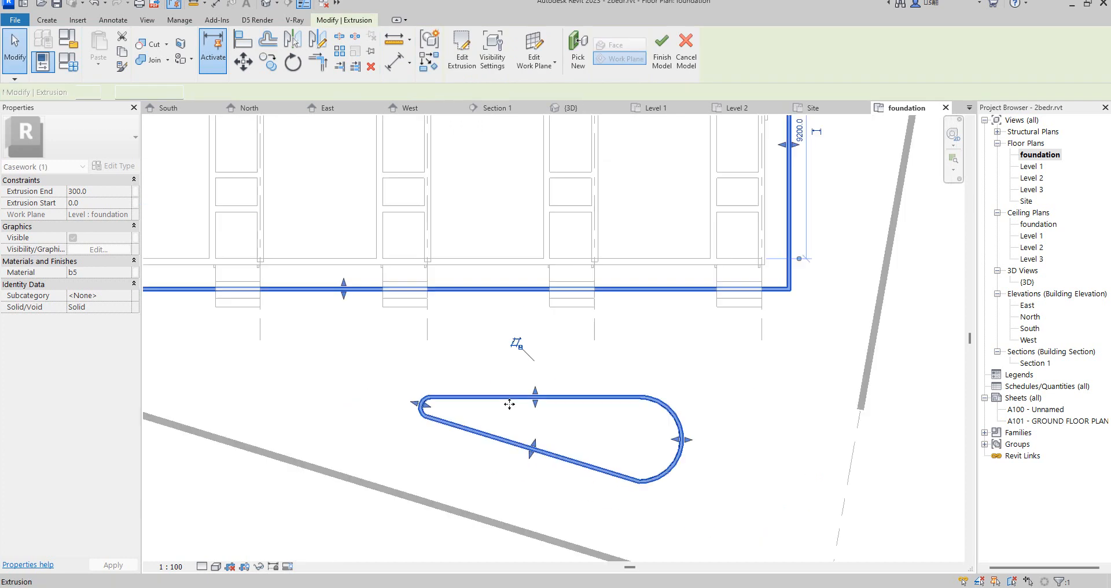
scroll(509, 399, "down", 4)
scroll(531, 395, "down", 1)
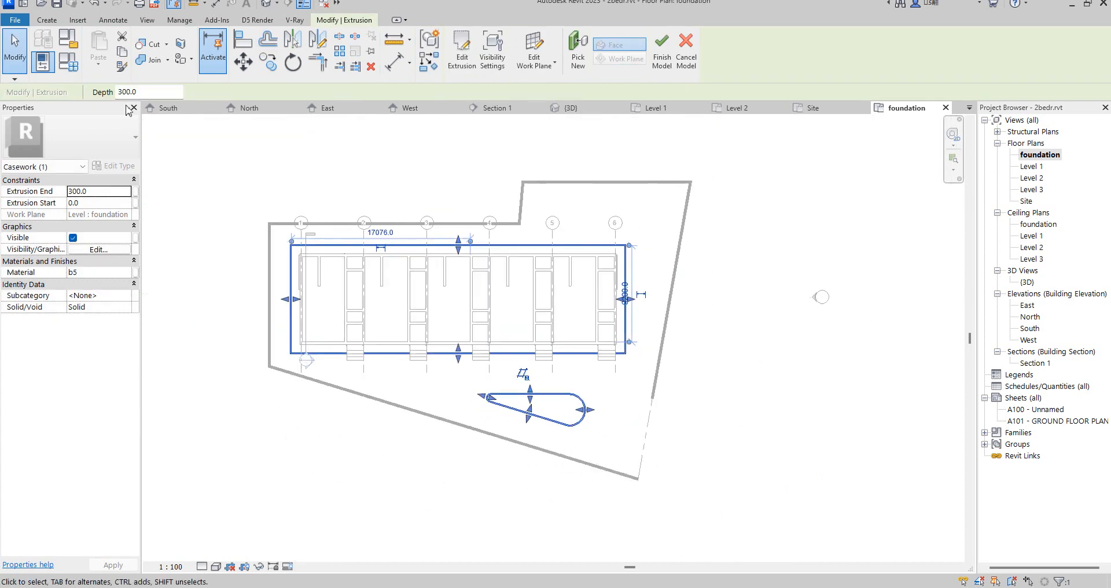
left_click(661, 47)
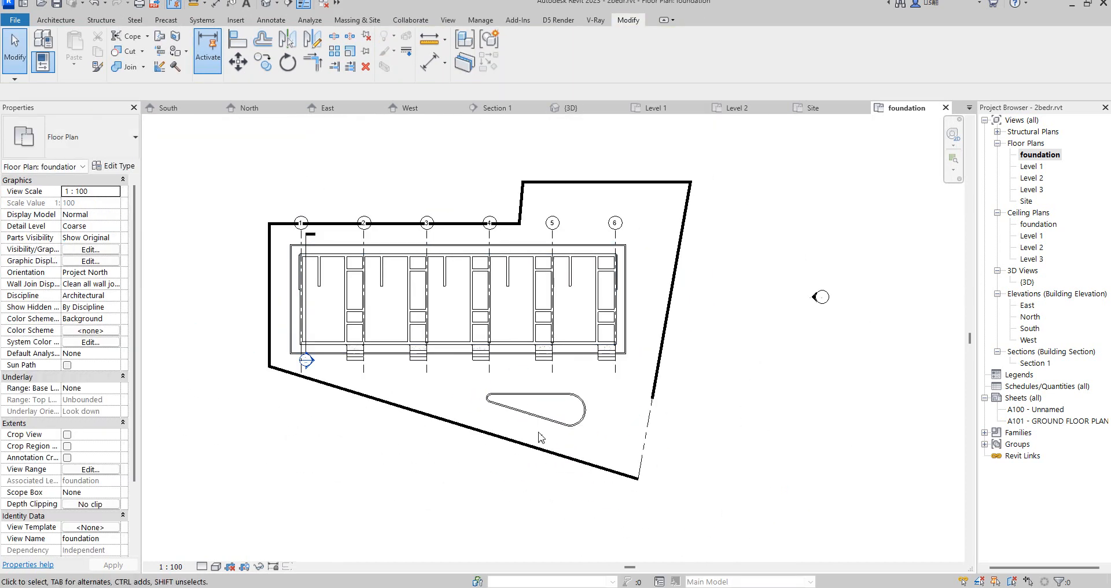
Step: Place two M_RPC Tree - Deciduous site components of type Red Ash - 7.6 Meters inside the landscape bed, one near each end
left_click(56, 19)
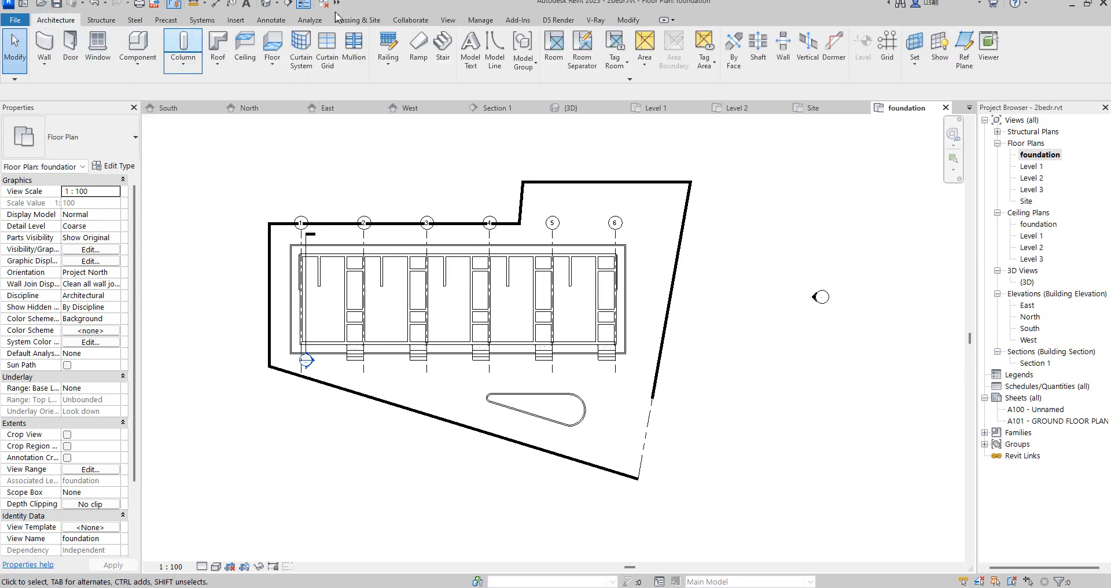
left_click(365, 19)
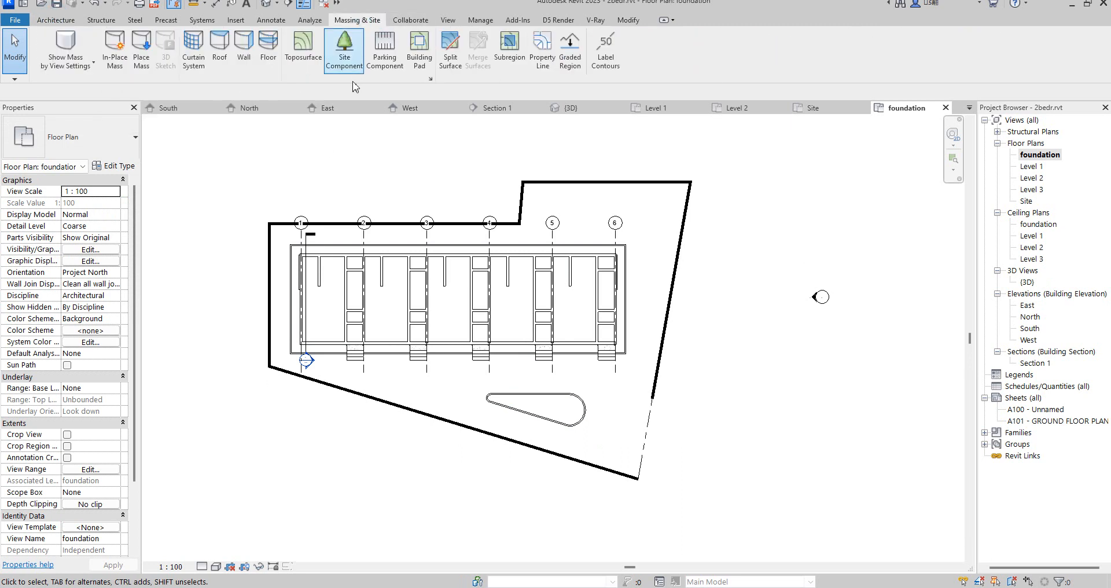
left_click(346, 49)
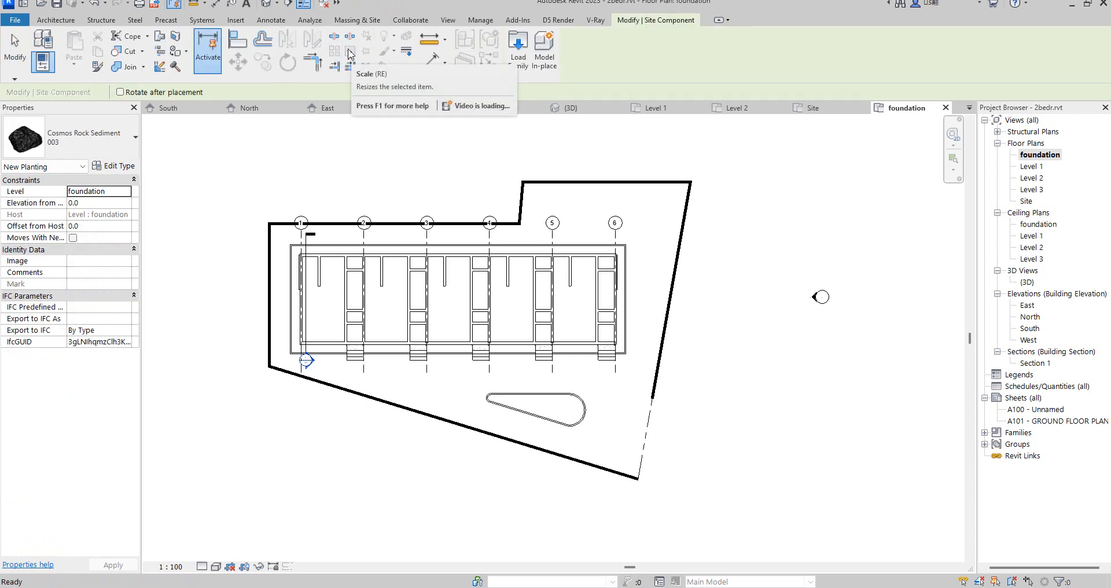
left_click(123, 148)
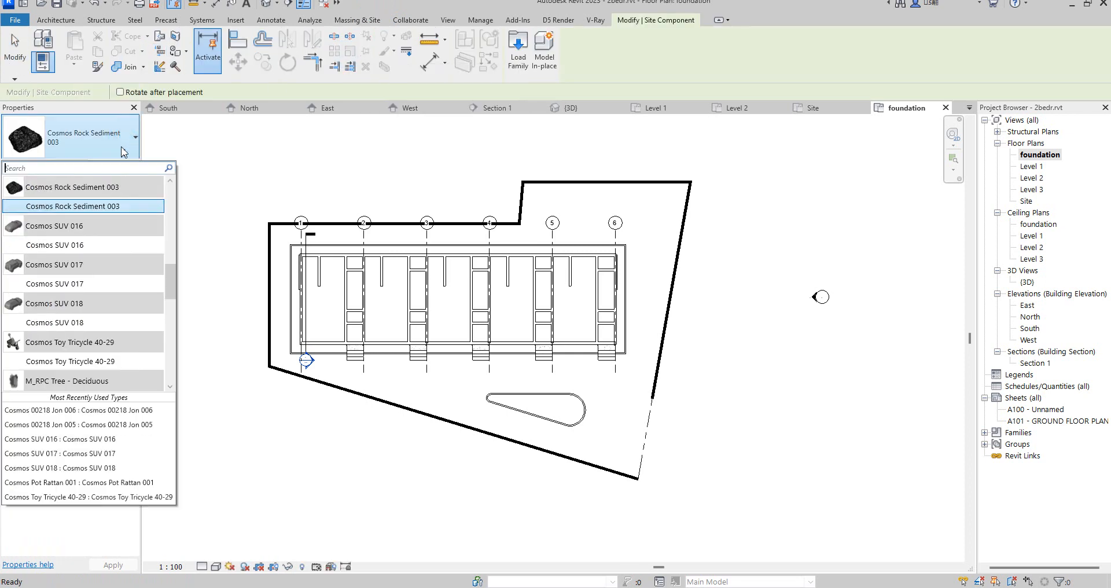
scroll(84, 285, "down", 8)
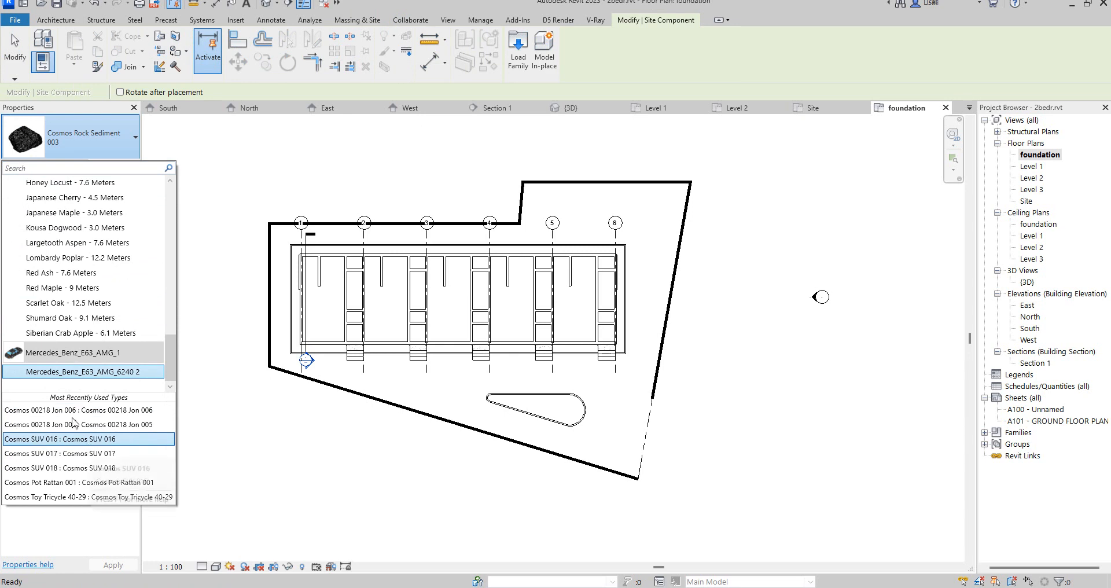
left_click(73, 275)
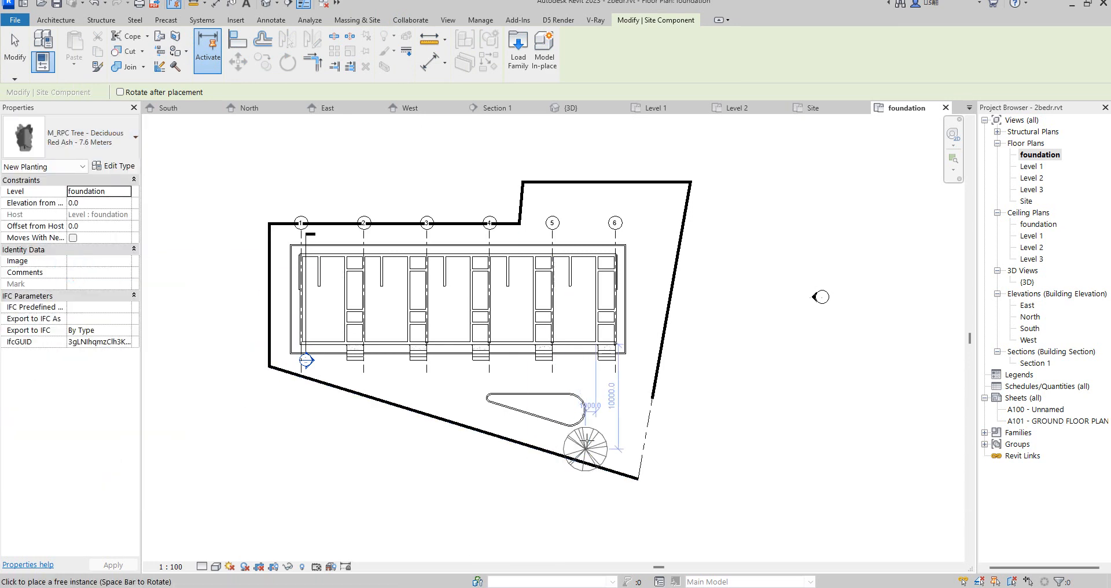
scroll(587, 445, "up", 5)
left_click(570, 408)
left_click(427, 384)
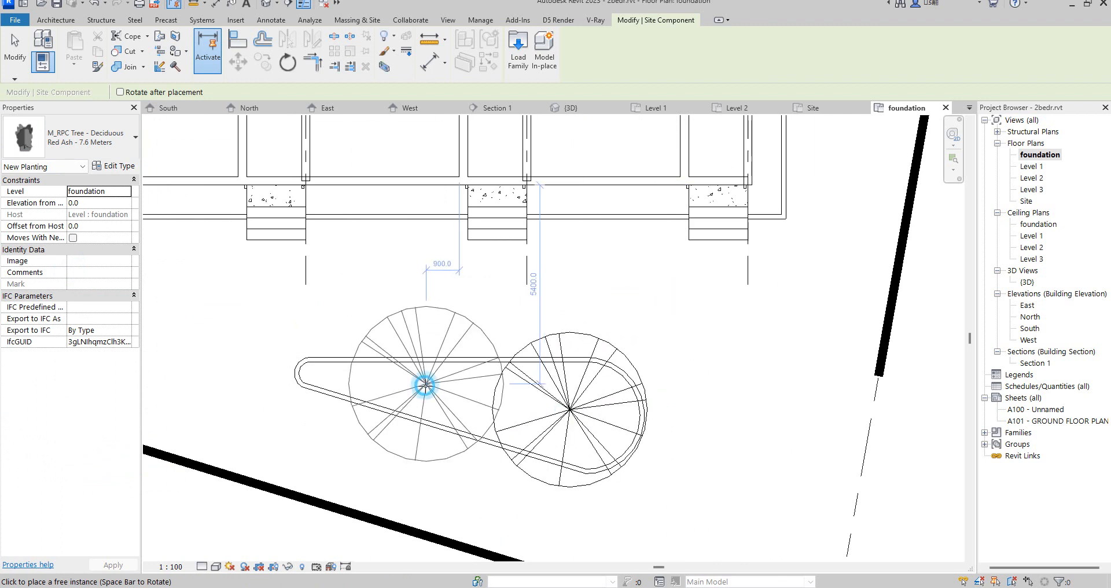
Step: Place two more Red Ash trees along the south front, between the eastern entrance stairs, and end the placement
left_click(379, 199)
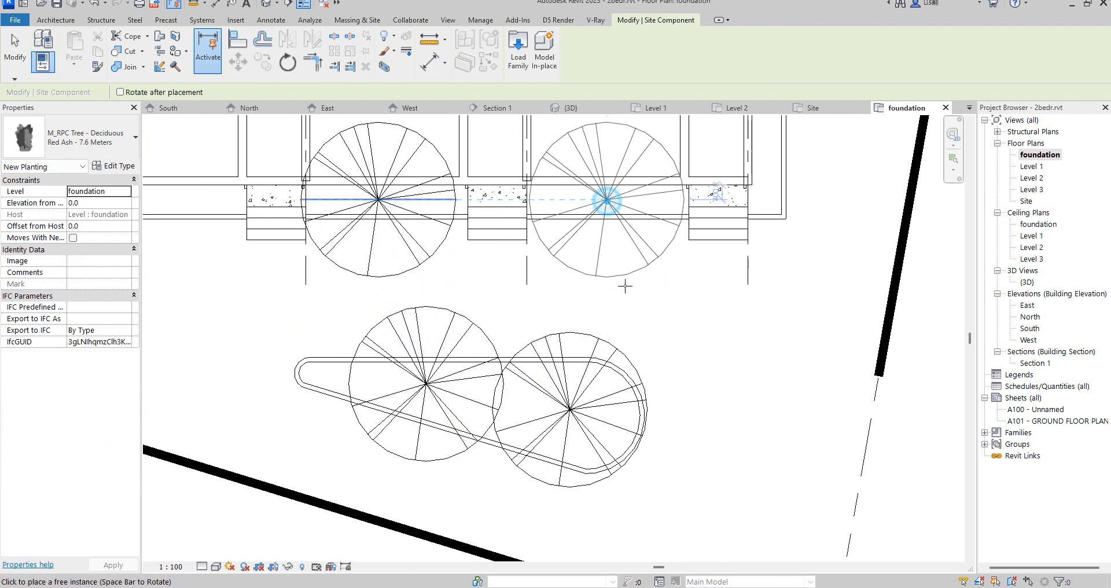
left_click(606, 200)
right_click(767, 306)
left_click(793, 313)
scroll(660, 358, "down", 3)
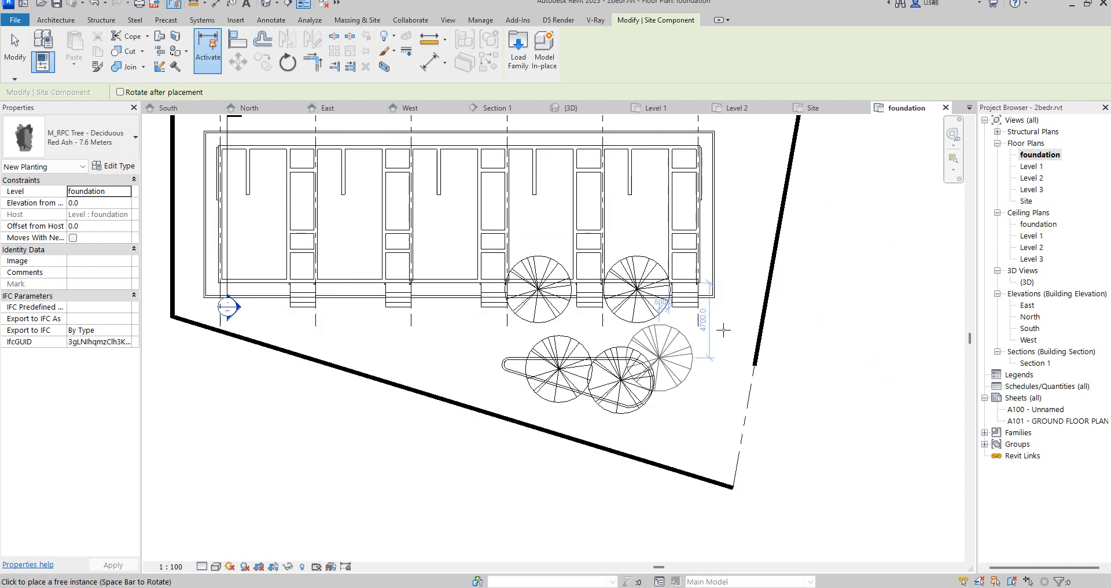
right_click(757, 305)
left_click(787, 315)
Step: In the 3D view, set the Red Ash - 7.6 Meters tree type's height, trying 1500 before settling on 2000
double_click(1027, 281)
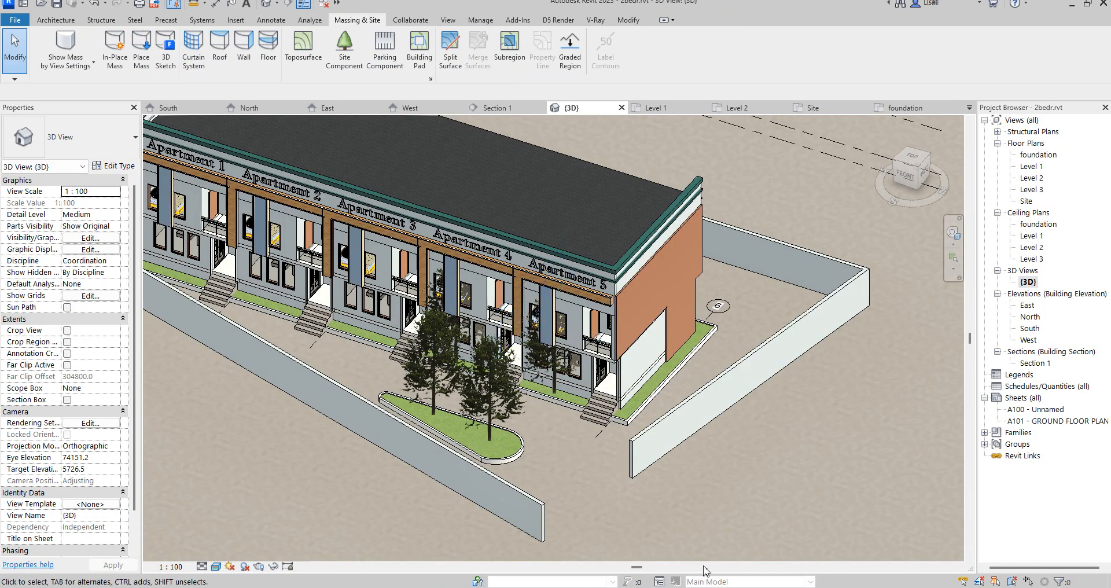
scroll(497, 399, "up", 2)
left_click(489, 405)
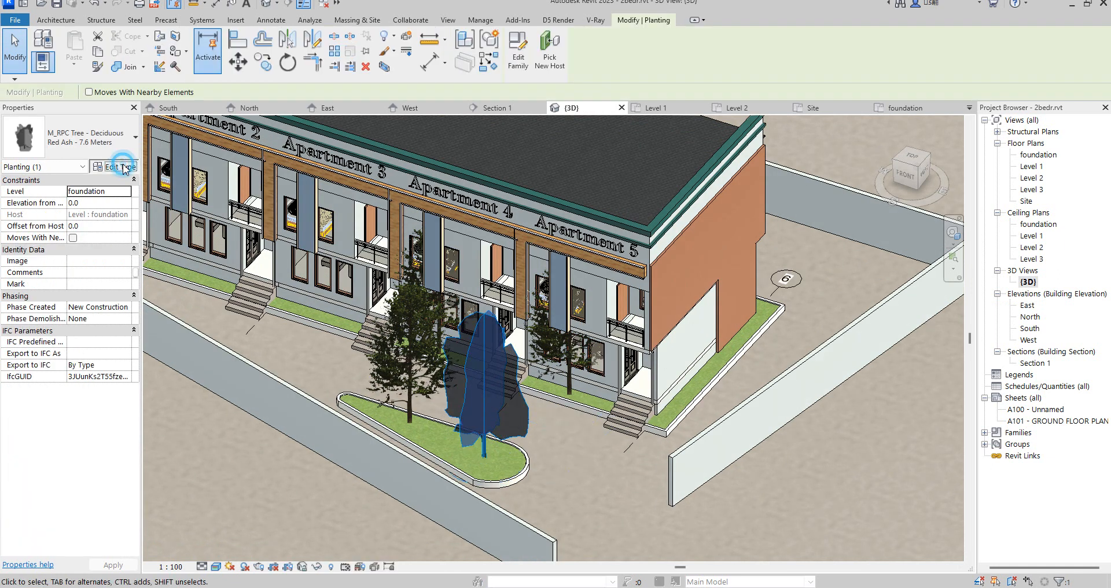
left_click(122, 167)
left_click(222, 197)
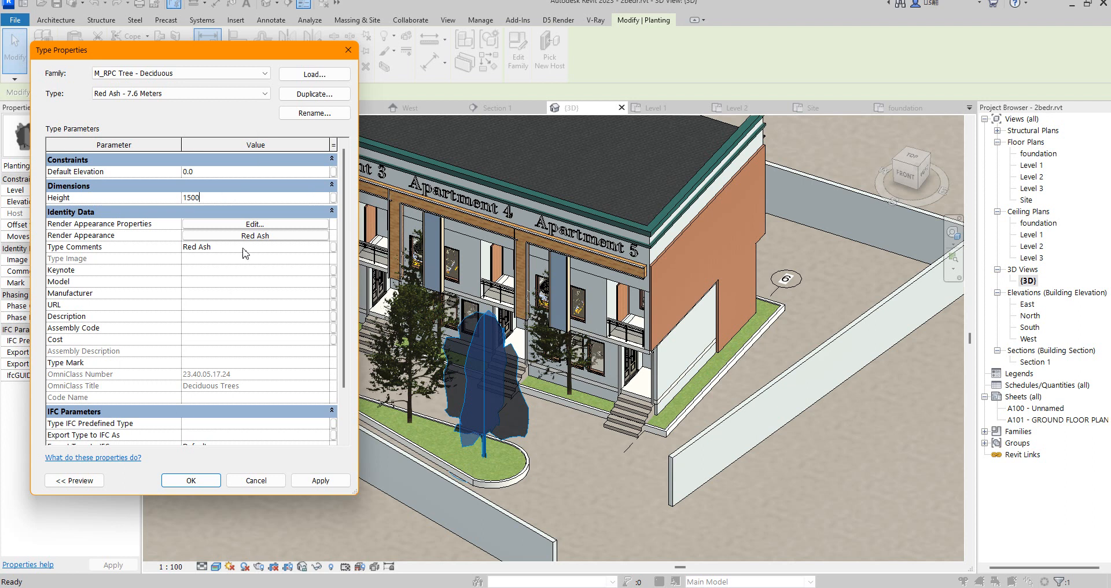
left_click(321, 485)
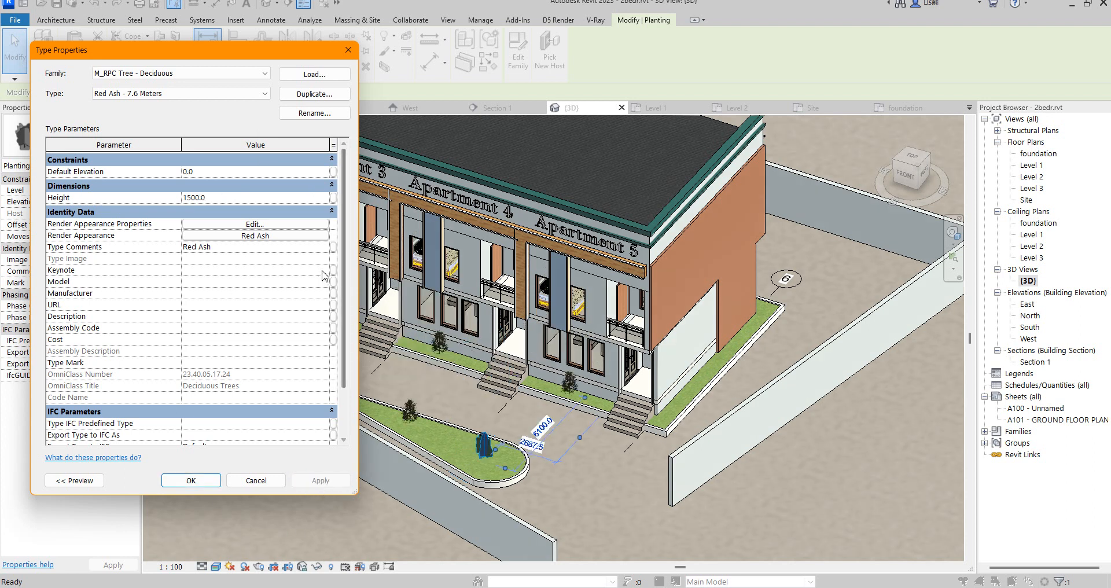
left_click(243, 196)
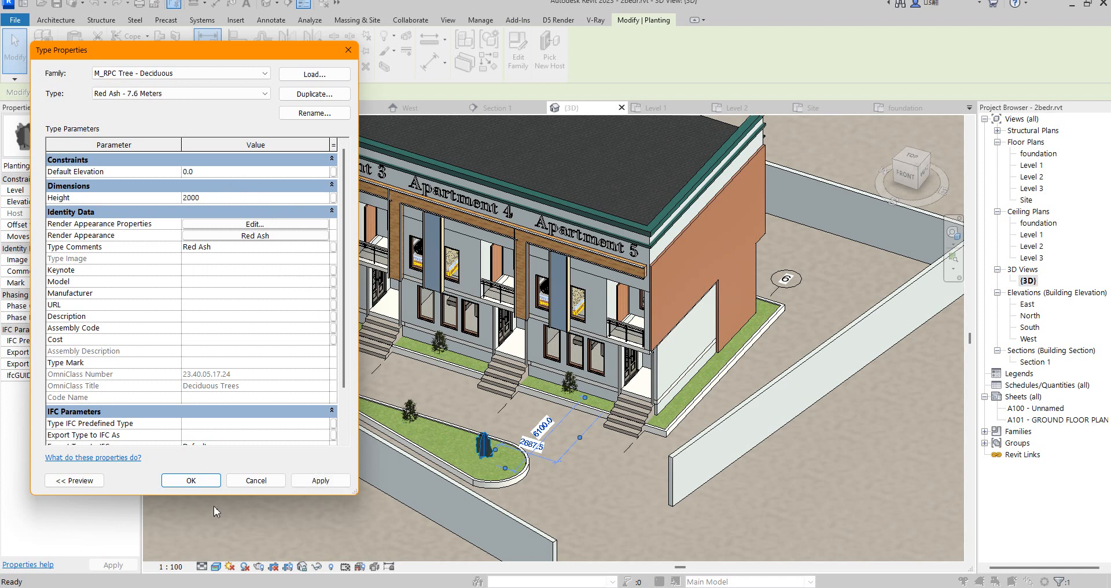
left_click(316, 482)
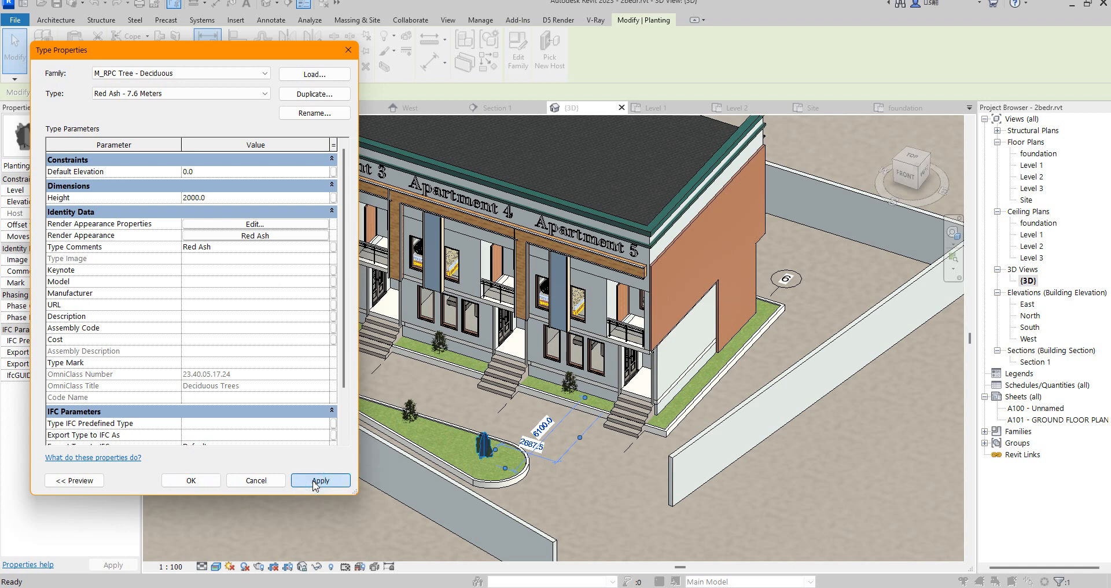
left_click(315, 481)
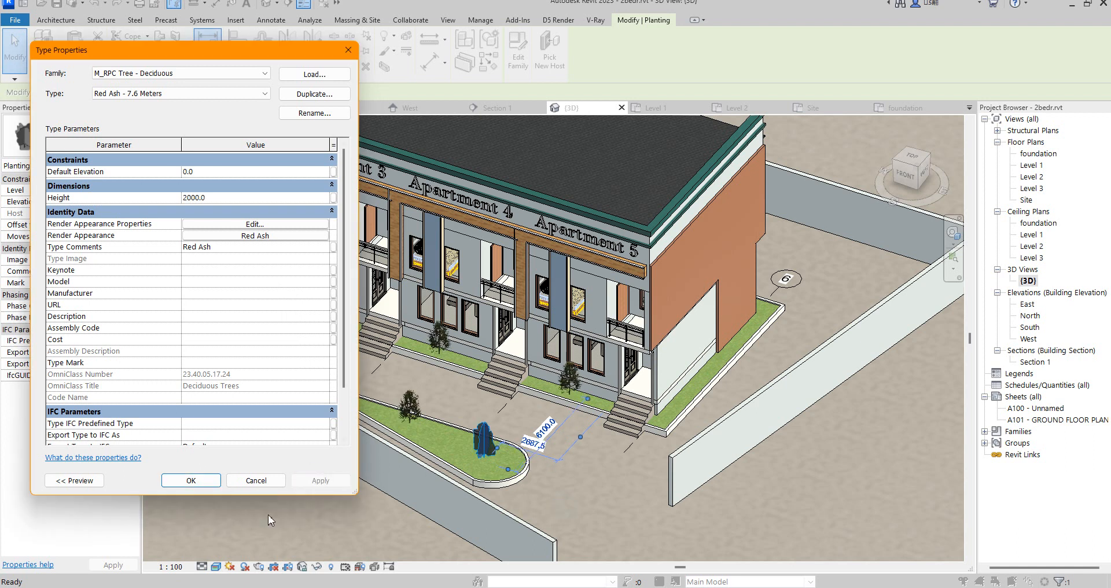
left_click(202, 484)
left_click(595, 520)
Step: Duplicate the type of the Red Ash near the landscape bed's narrow end as Red Ash - 7.6 Meters 2
scroll(402, 391, "up", 5)
scroll(401, 391, "up", 3)
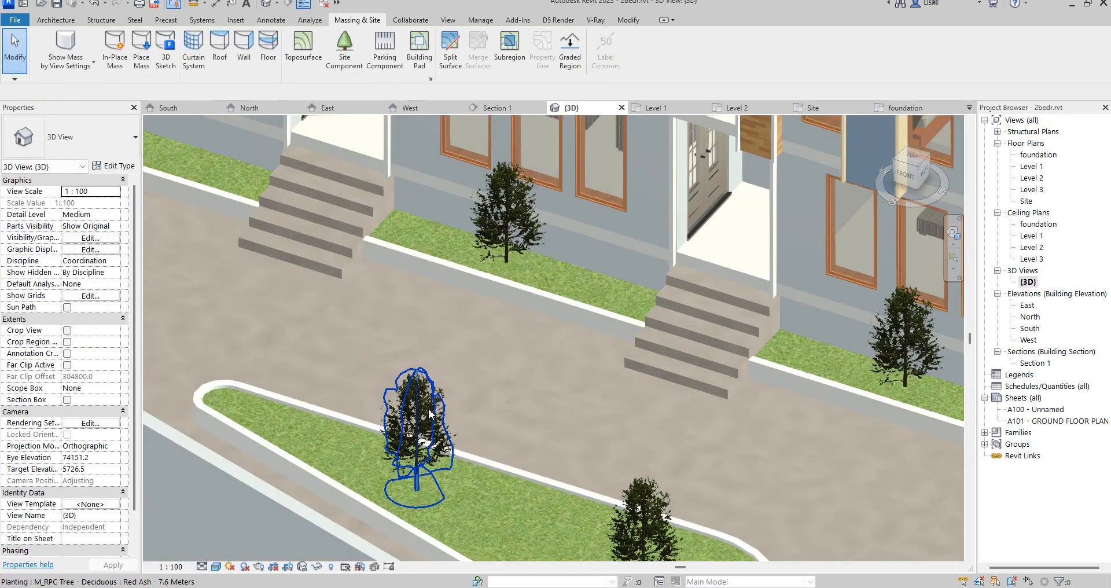
left_click(426, 383)
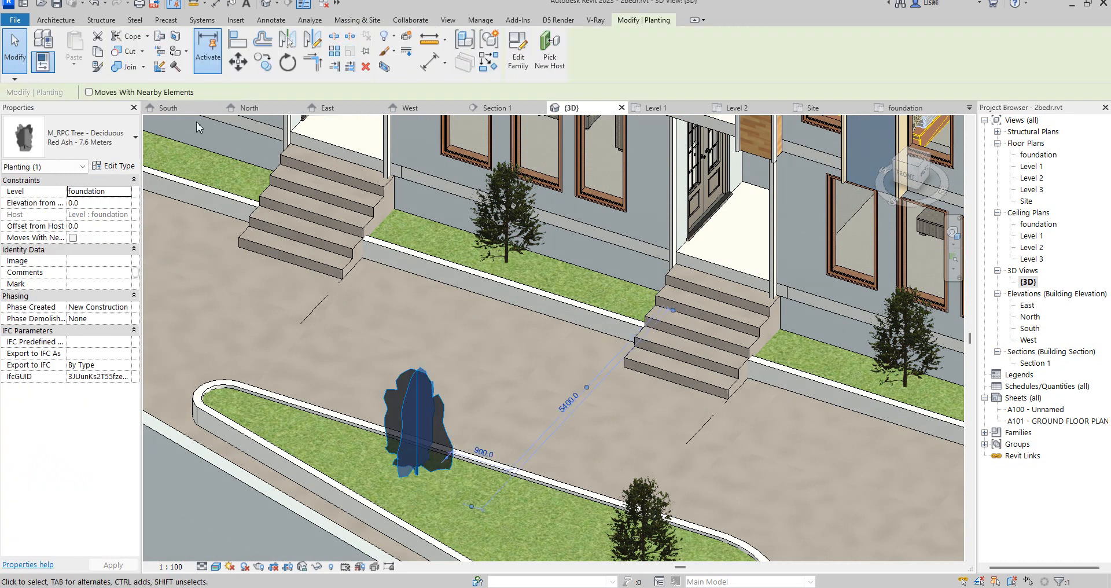
left_click(113, 167)
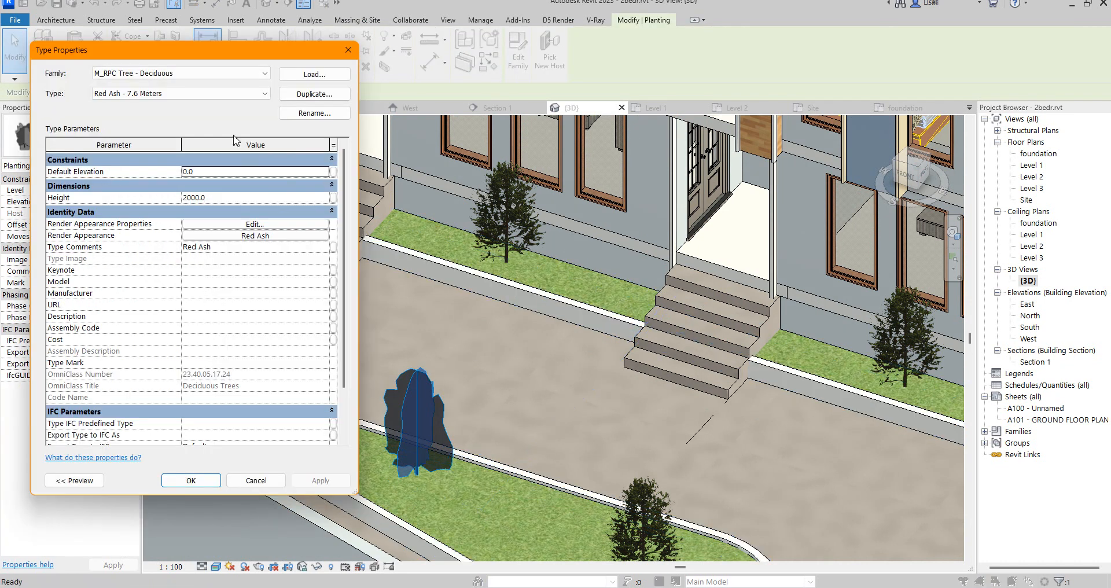
left_click(327, 94)
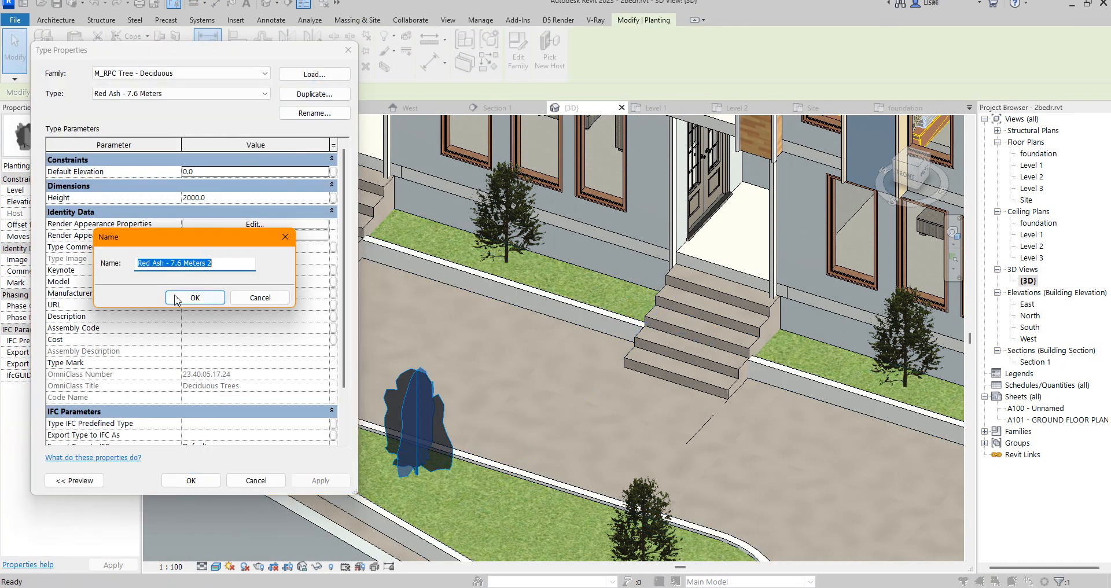
left_click(194, 298)
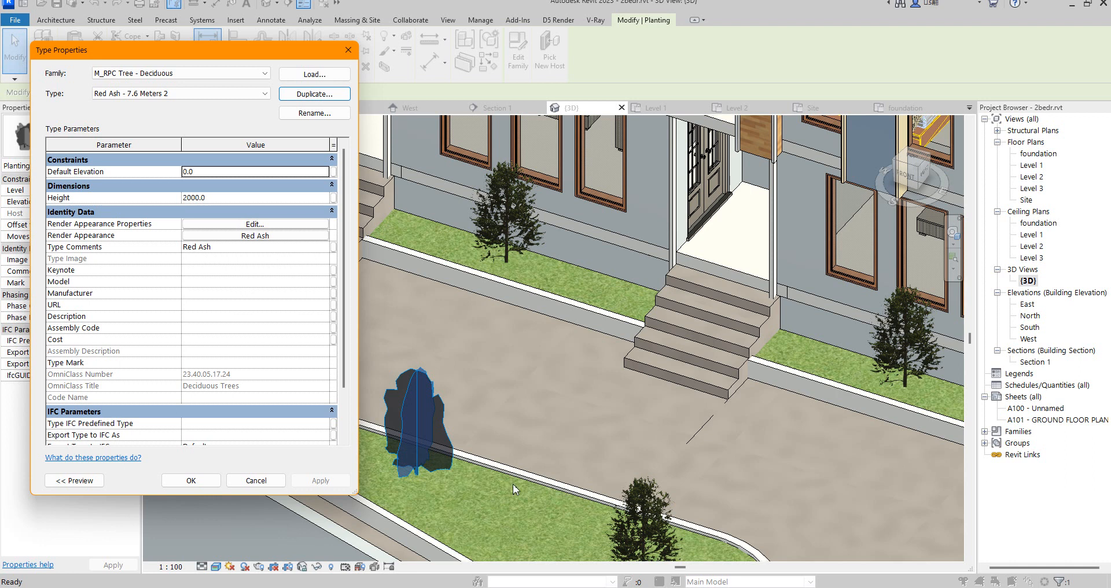
Step: Assign the Jungle Flame render appearance from the Shrubs [General] class to the duplicated planting type
left_click(302, 235)
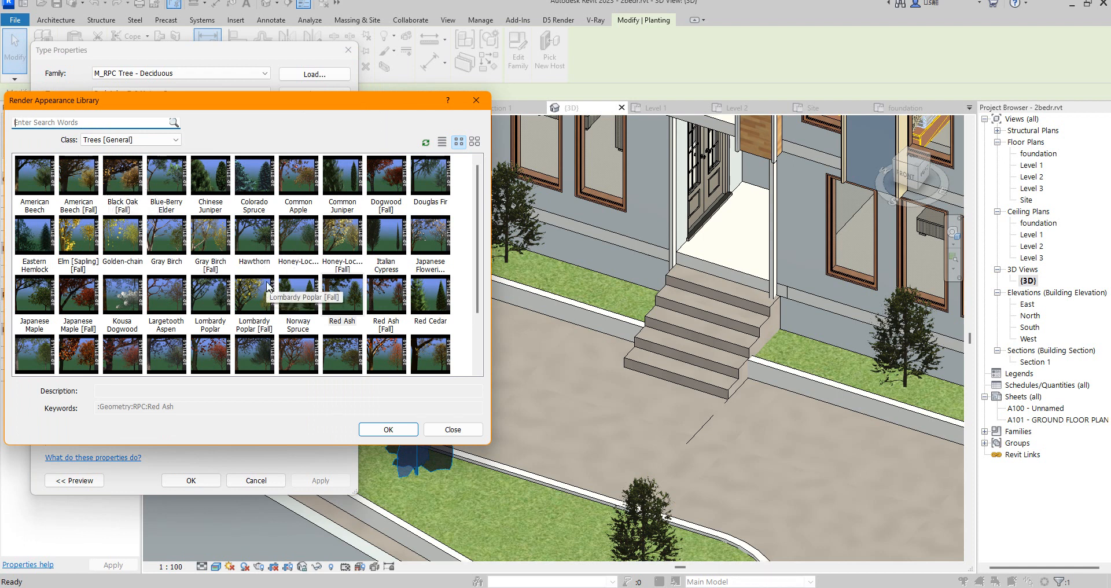
left_click_drag(478, 305, 476, 371)
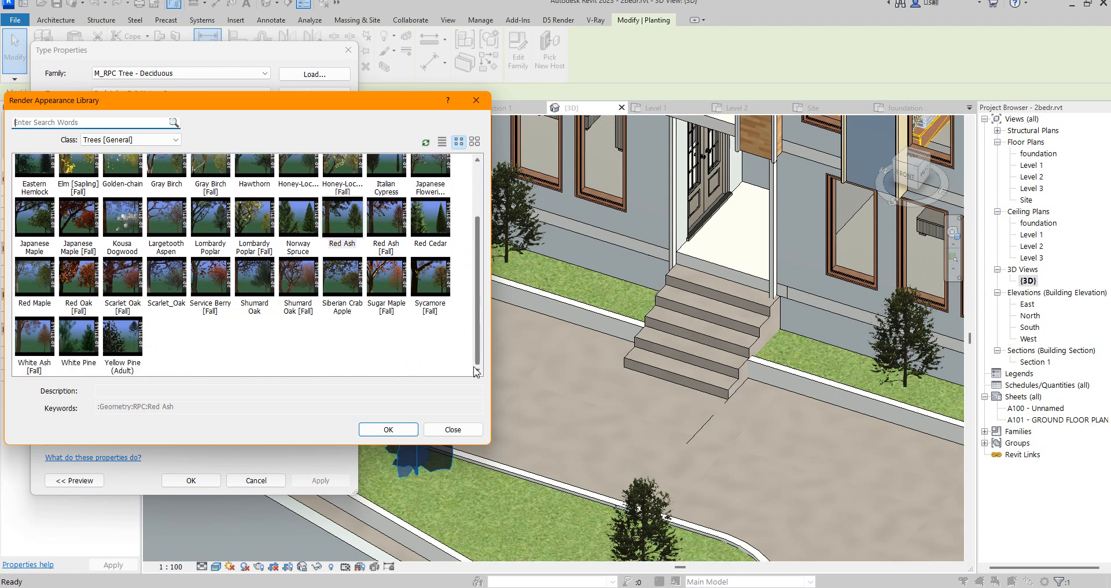
left_click(170, 140)
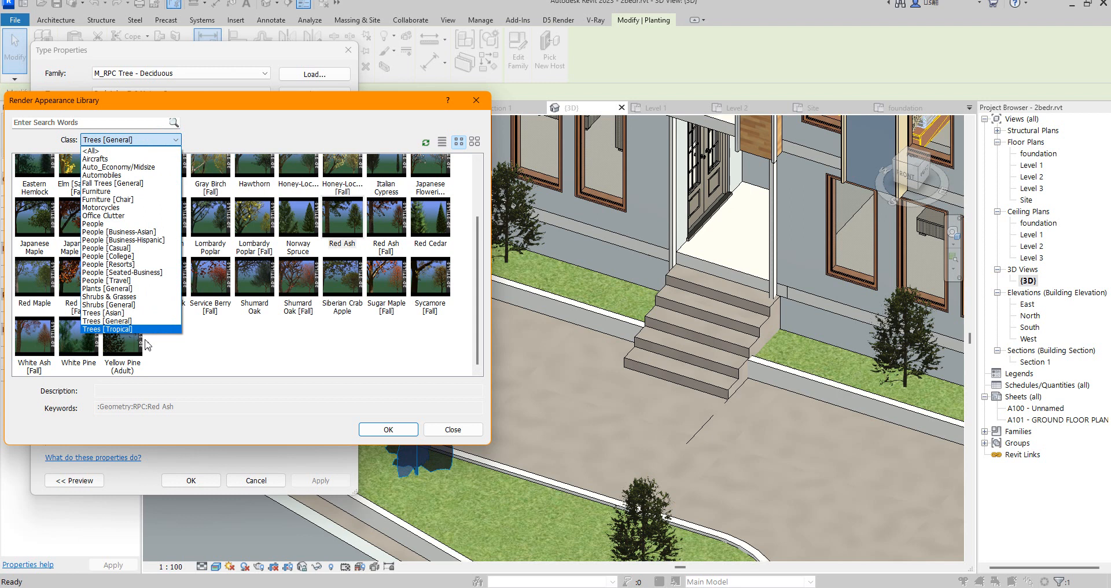
left_click(137, 305)
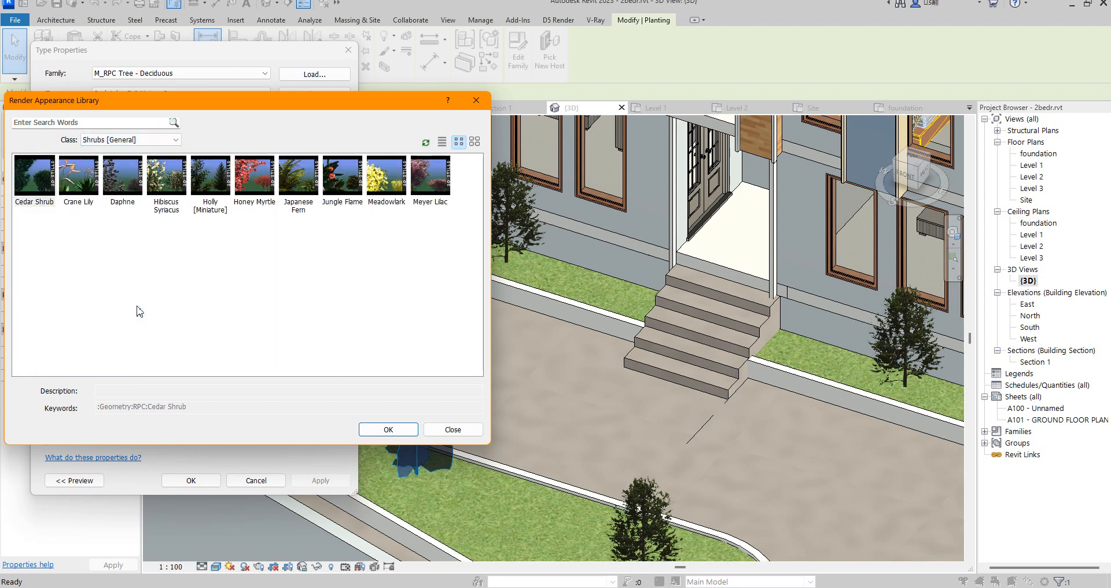
left_click(346, 191)
left_click(388, 428)
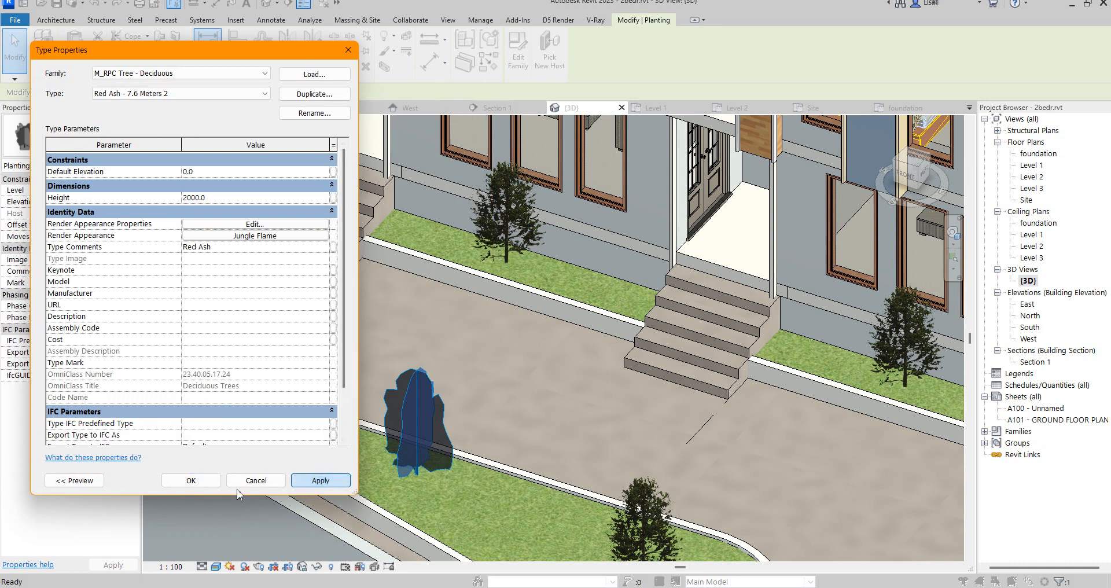
left_click(210, 480)
key("Escape")
scroll(456, 393, "up", 5)
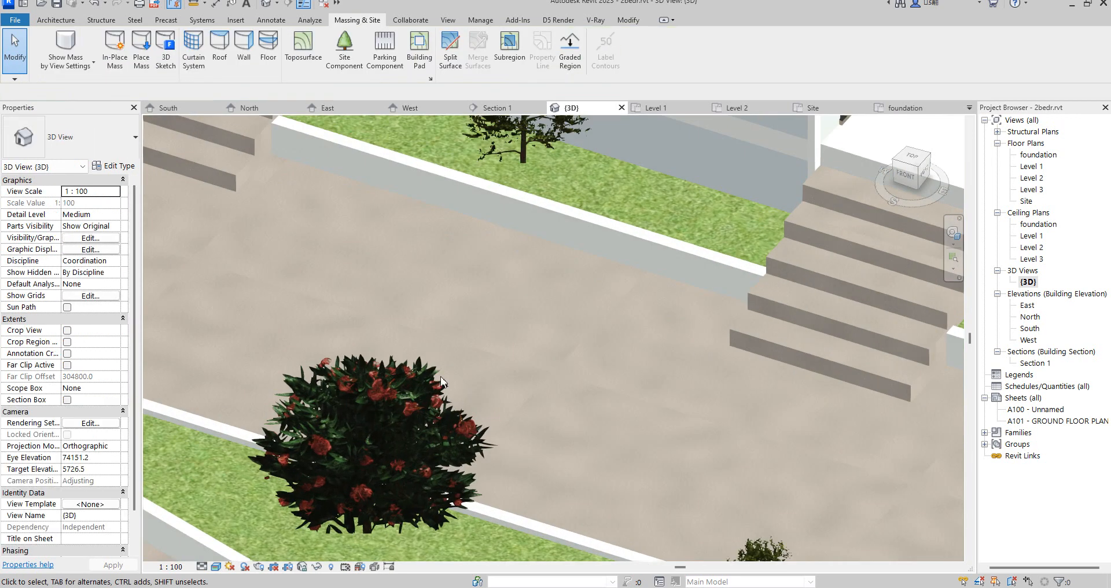
scroll(455, 393, "down", 5)
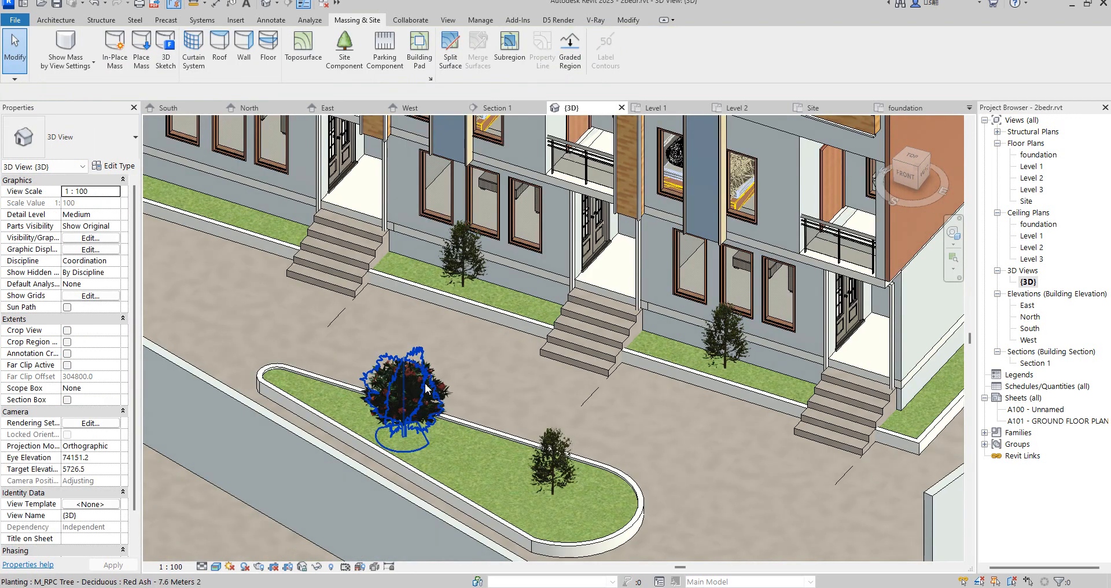
Step: Move the Red Ash in front of Apartment 4 westward along its planting strip, closer to the neighbouring stairs
left_click(426, 387)
scroll(453, 363, "down", 5)
scroll(441, 396, "up", 5)
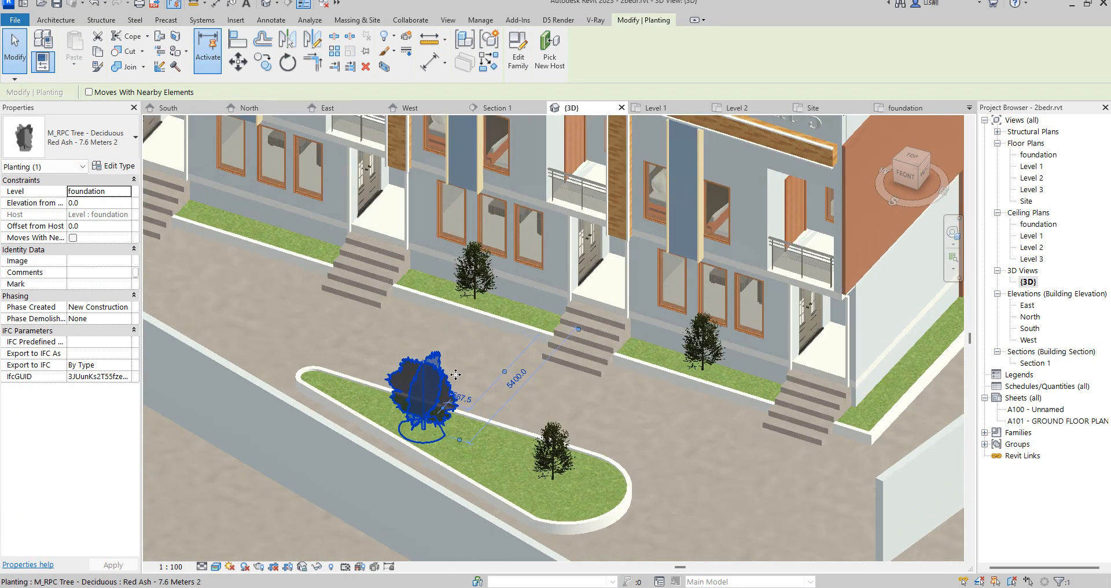
left_click(478, 293)
left_click_drag(470, 289, 443, 285)
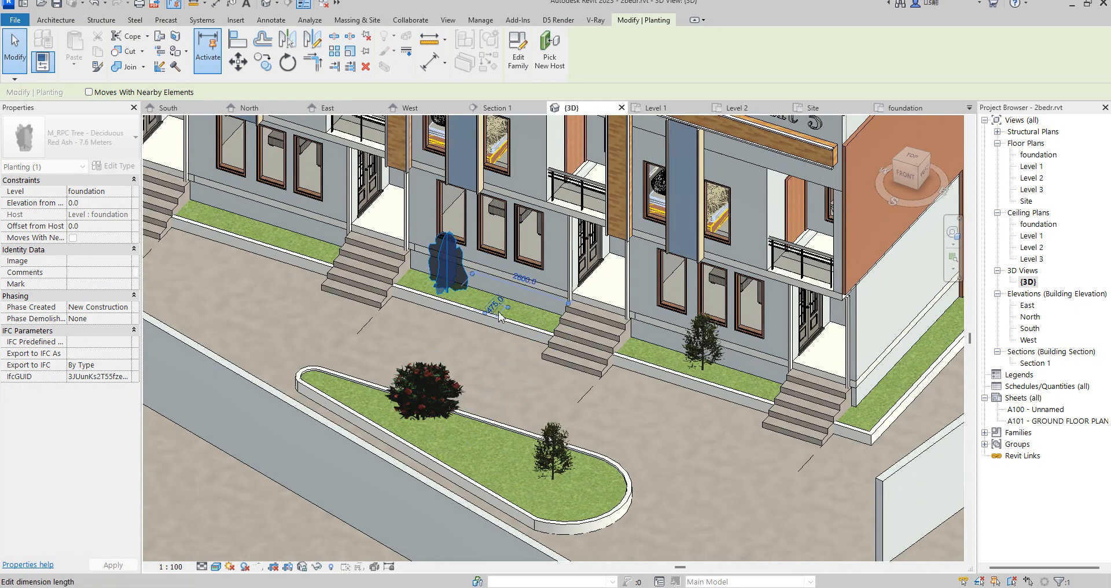
Step: In the foundation plan, copy the Jungle Flame shrub from the bed about 5 m north into Apartment 4's front planting strip
left_click(448, 393)
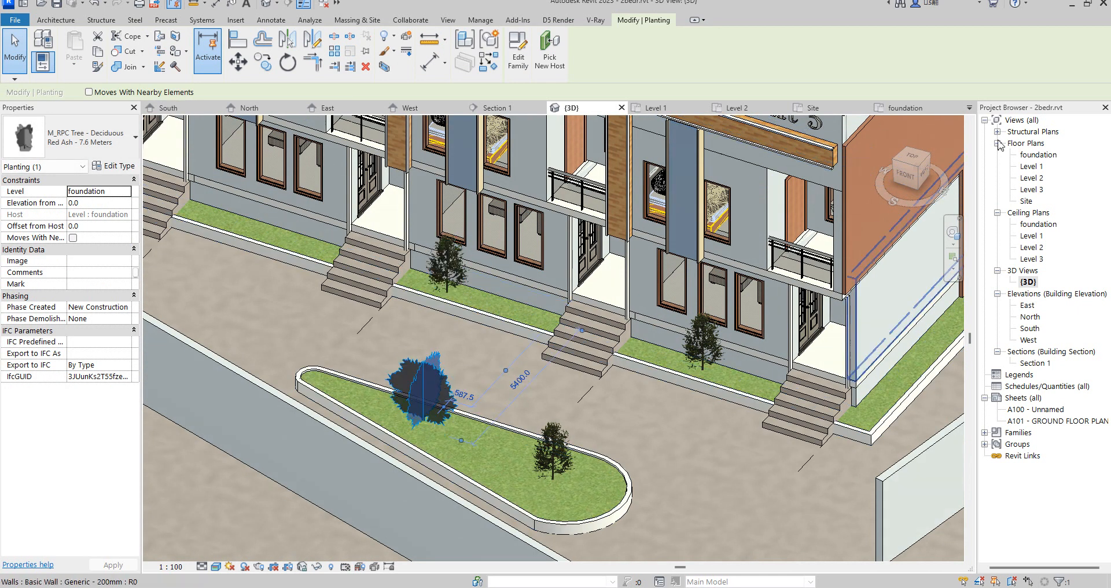
double_click(1033, 154)
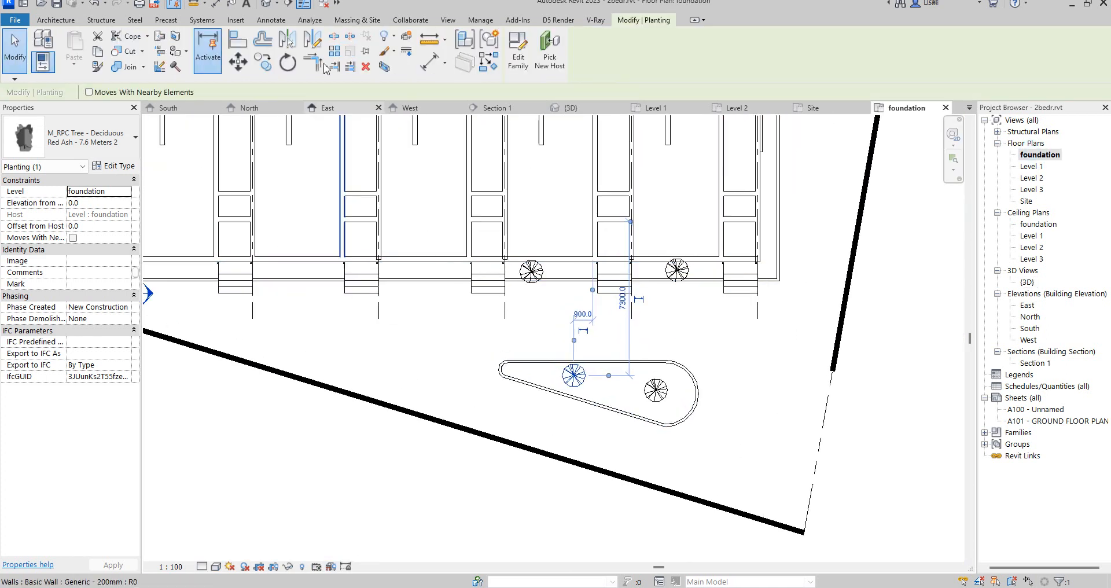
left_click(574, 375)
scroll(573, 273, "up", 2)
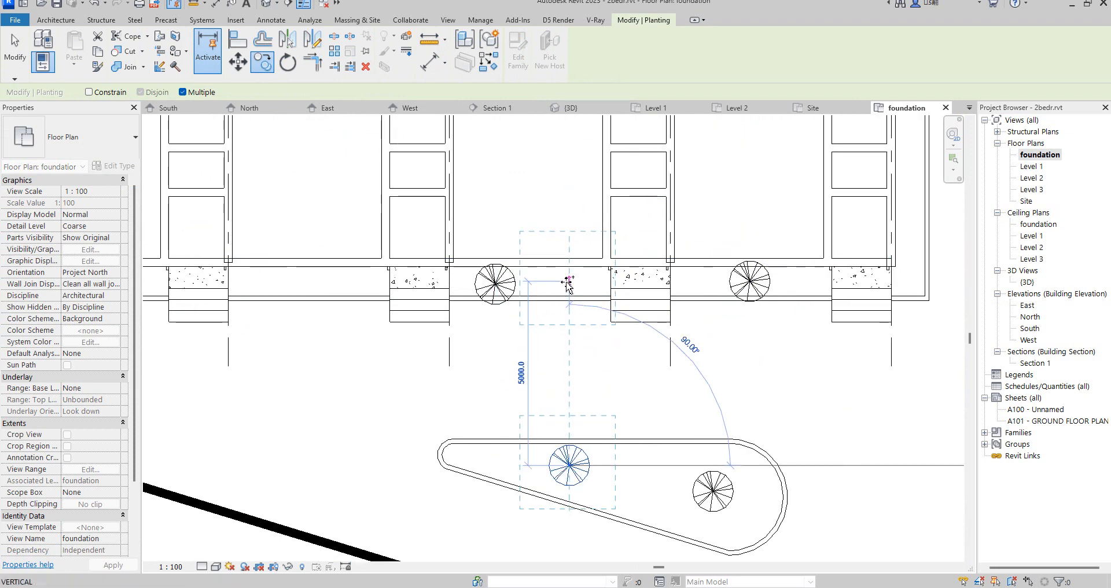
left_click(567, 277)
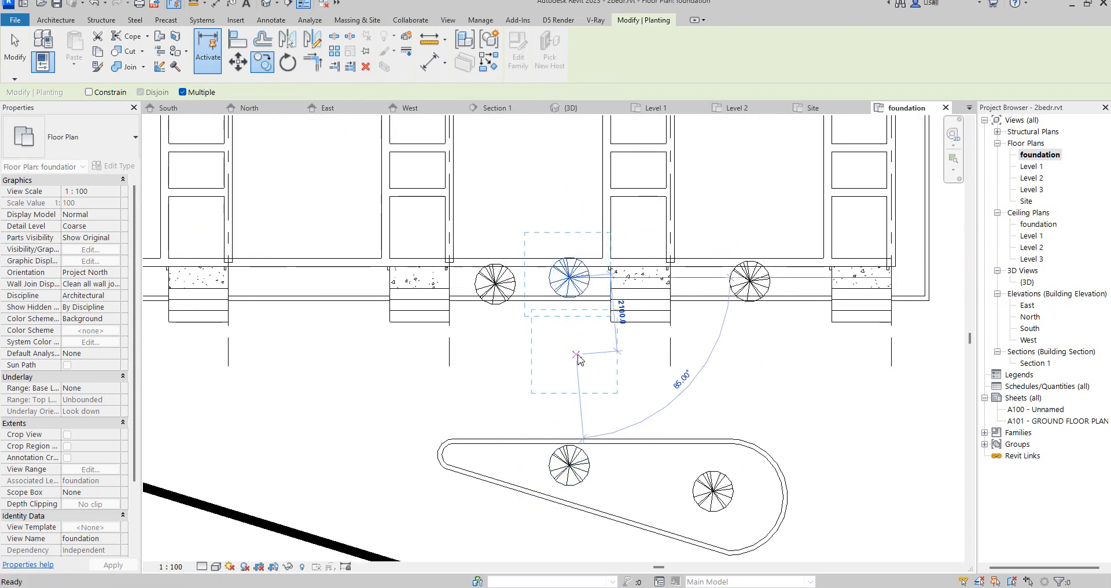
key("Escape")
key("Escape")
Step: Copy the strip's Jungle Flame shrub into the other four apartments' front strips, using the grid line ends as reference points
left_click(570, 276)
scroll(642, 341, "down", 2)
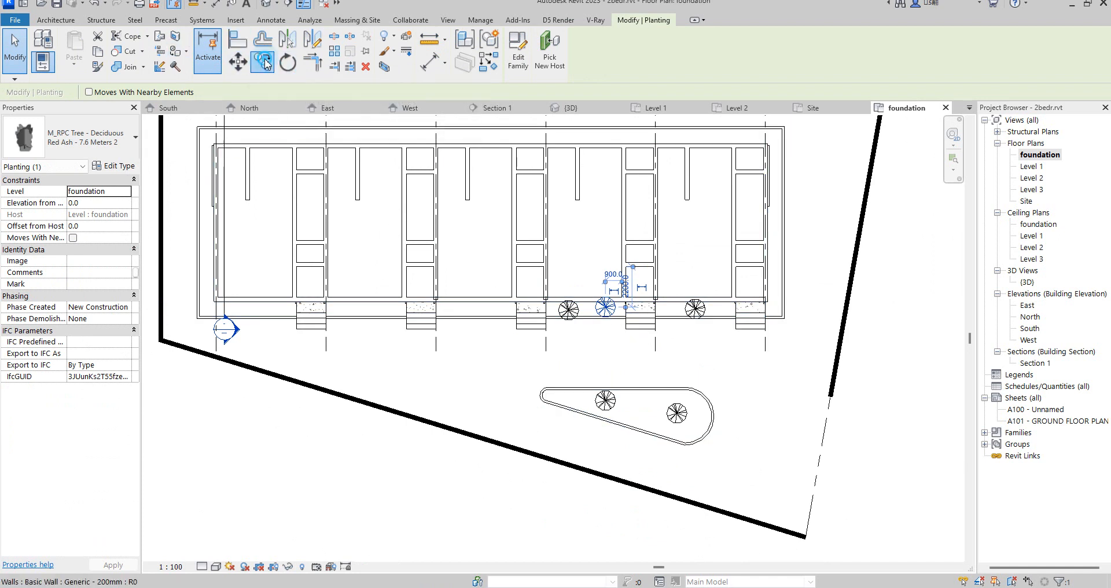
left_click(262, 62)
left_click(654, 349)
left_click(764, 350)
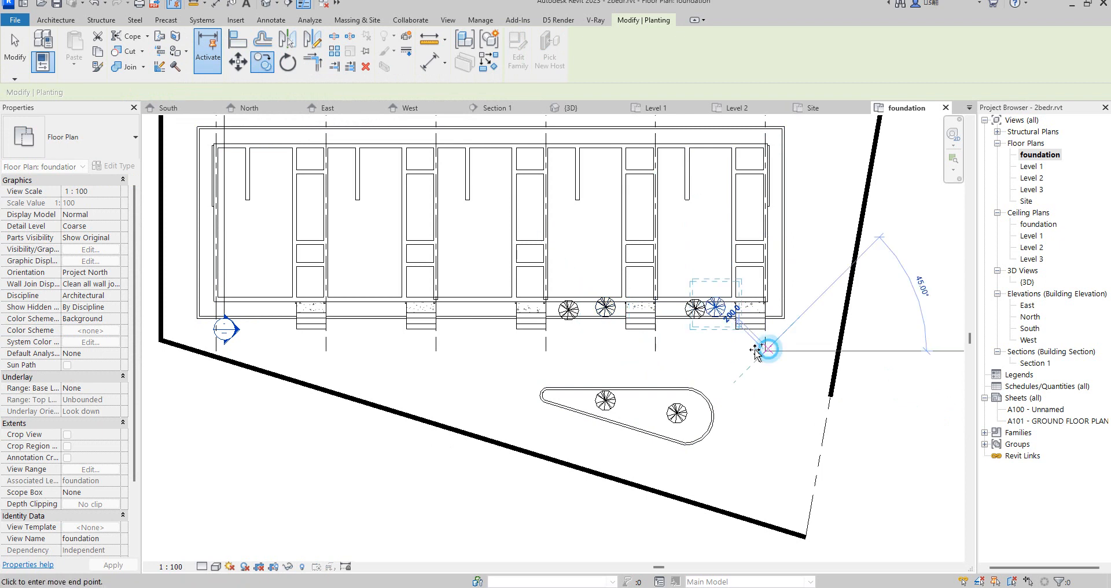
left_click(436, 352)
left_click(326, 351)
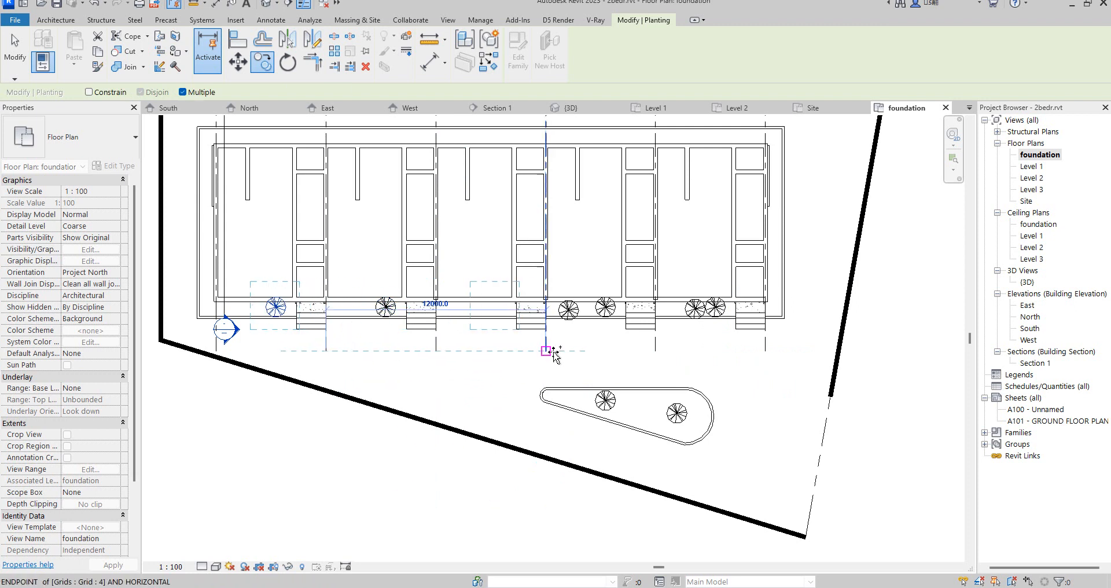
left_click(547, 351)
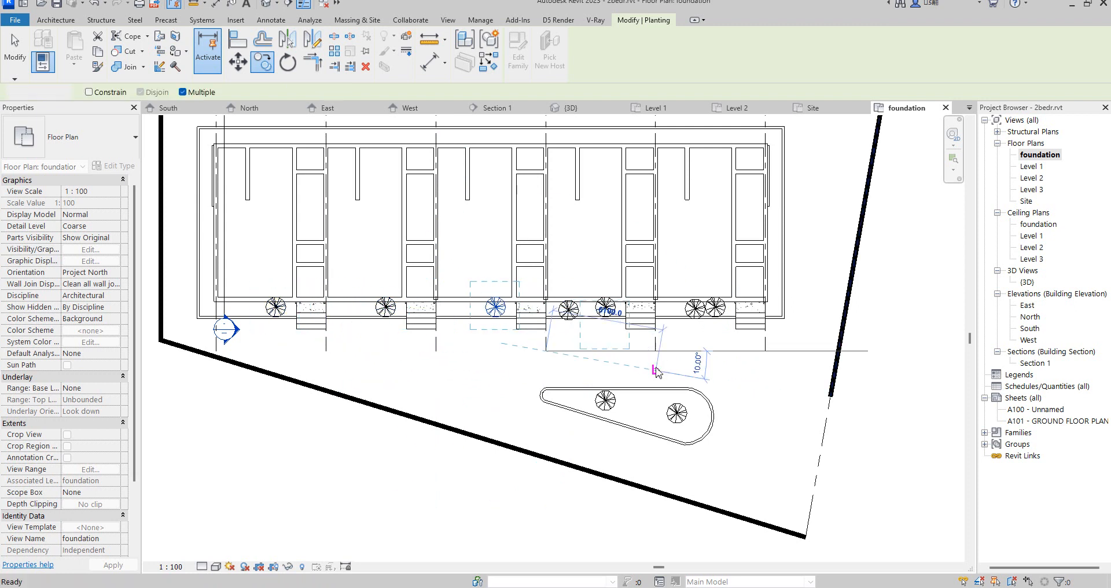
key("Escape")
Step: Copy Apartment 4's Red Ash into the other four apartments' front strips, using the grid line ends as reference points
left_click(570, 313)
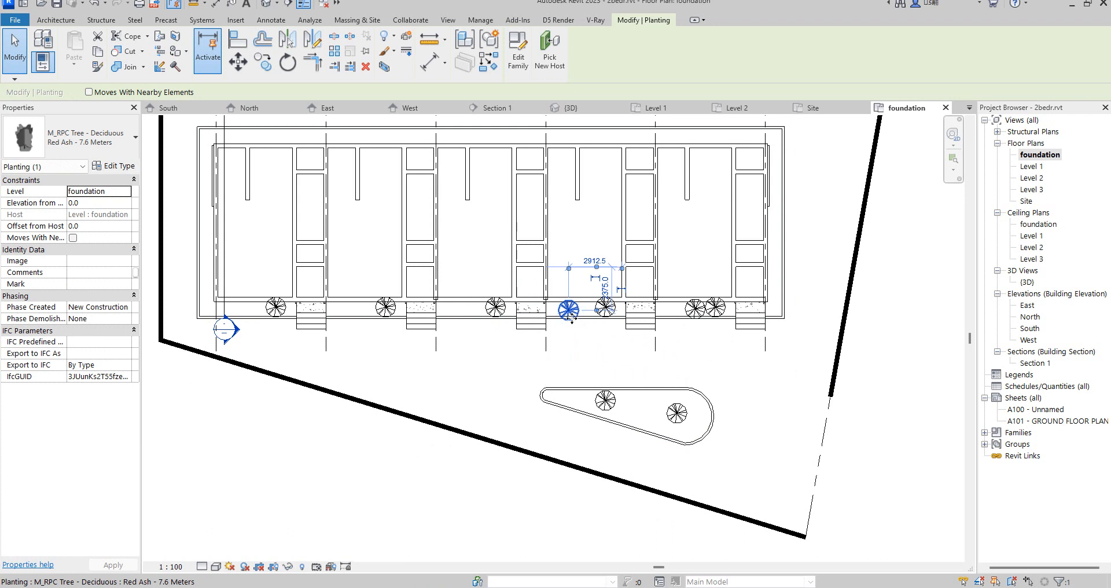
left_click(261, 63)
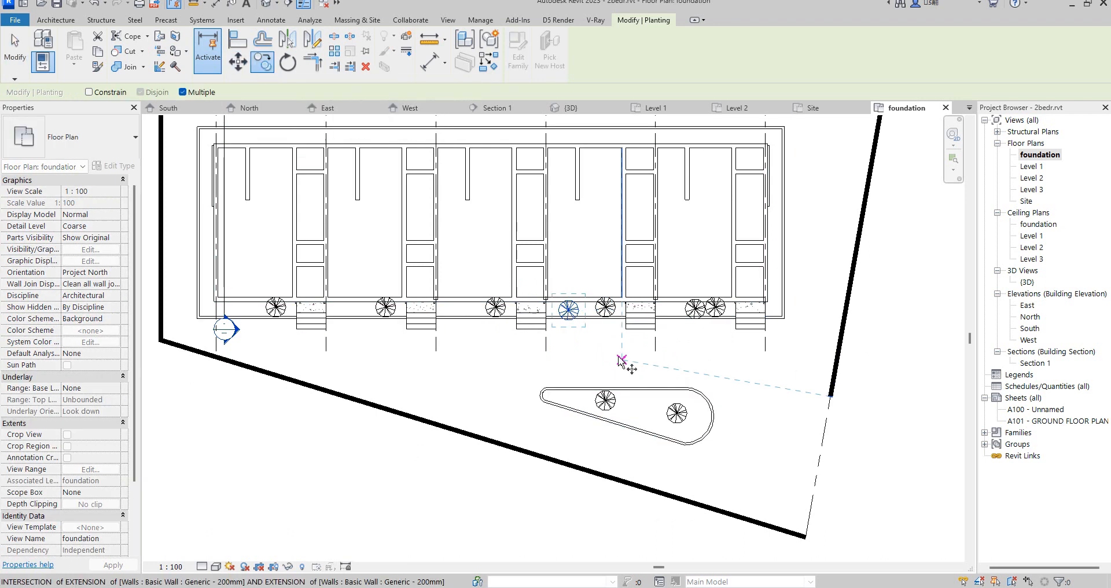
left_click(655, 350)
left_click(765, 351)
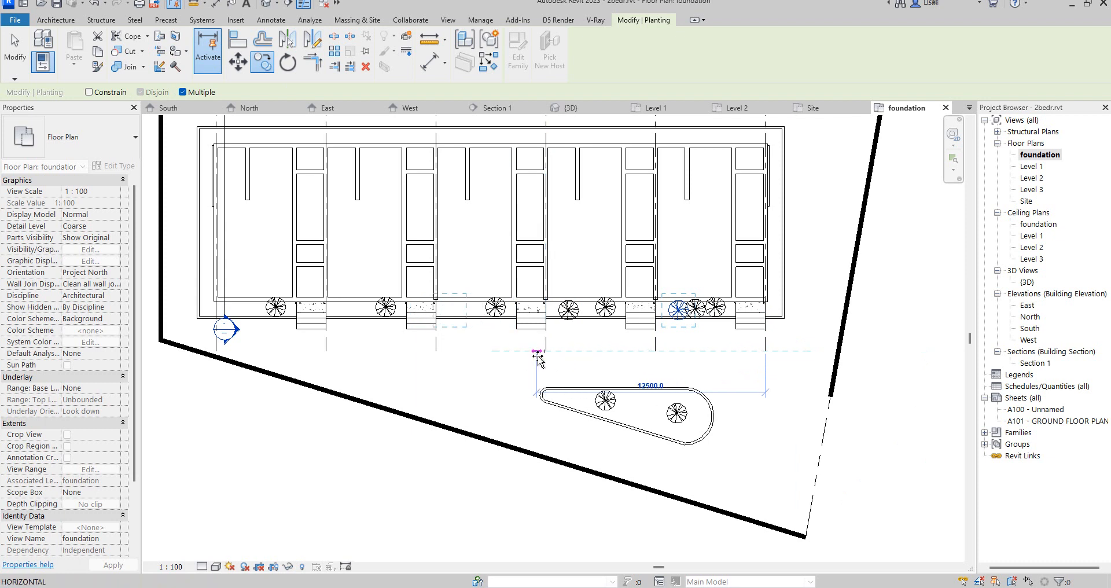
left_click(545, 350)
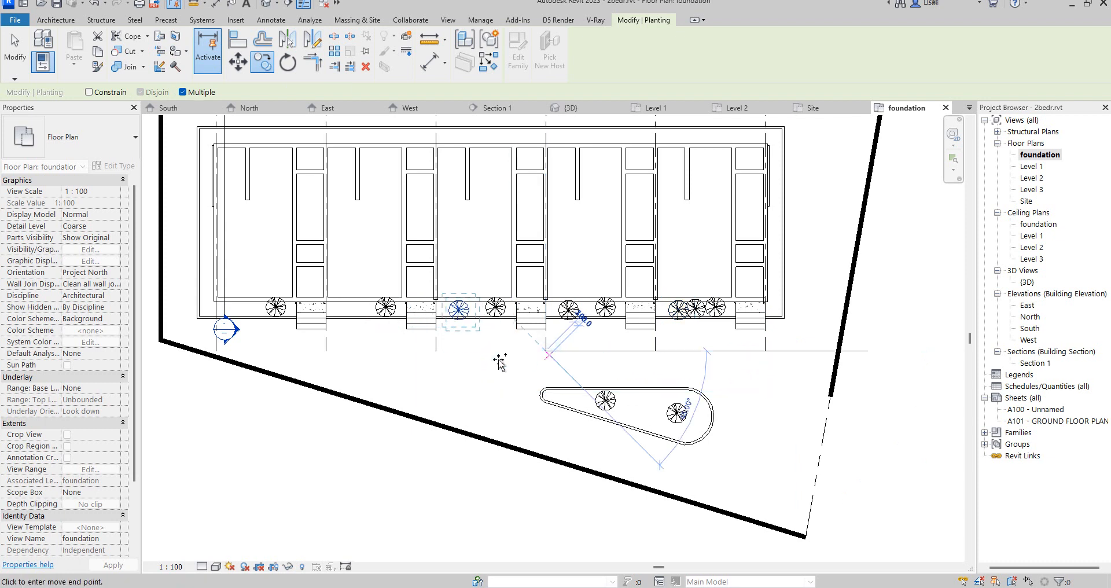
left_click(438, 350)
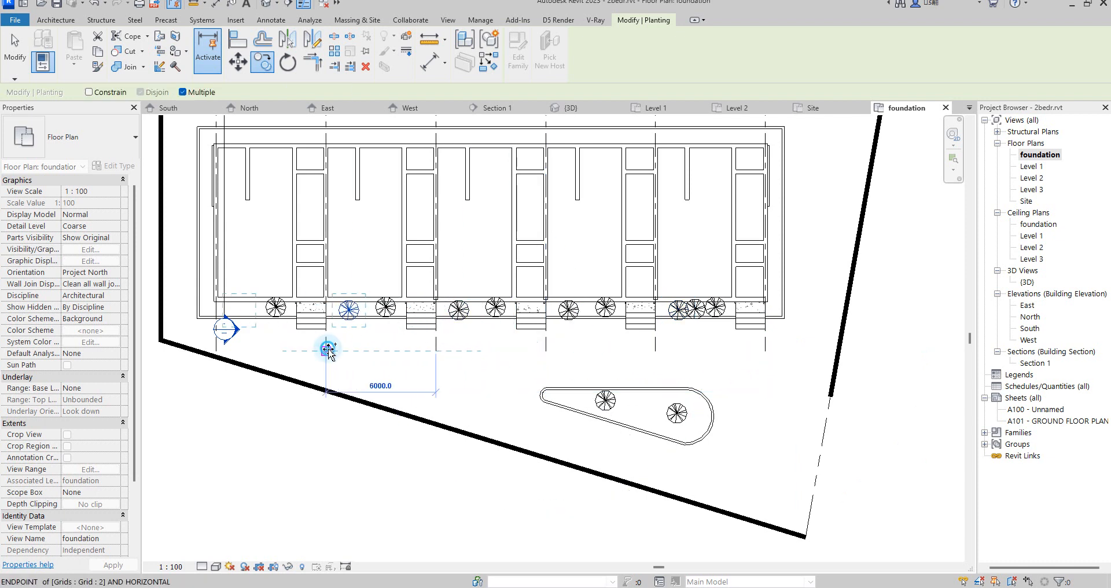
left_click(328, 350)
key("Escape")
key("Escape")
scroll(680, 433, "up", 1)
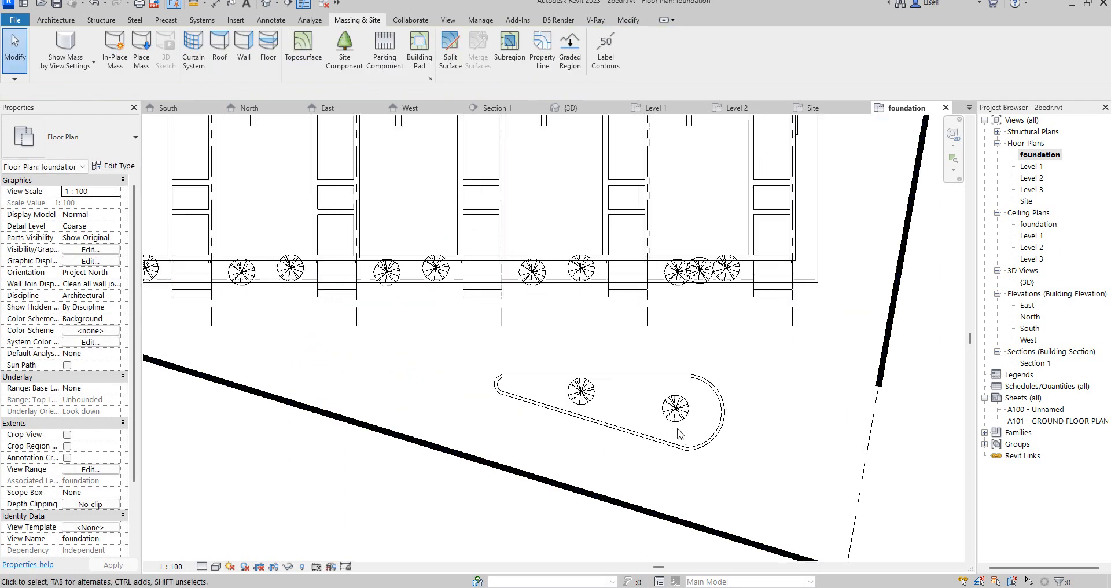
Step: Place a Street Light (3) component in the curved bed, between the shrub and the tree
left_click(57, 20)
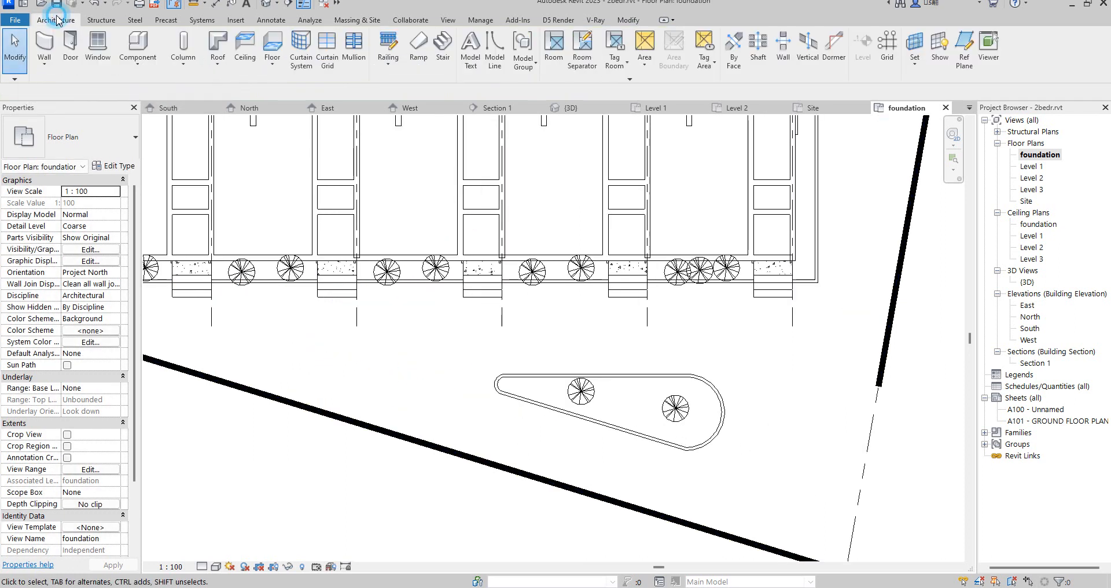
left_click(138, 43)
left_click(87, 136)
scroll(93, 348, "down", 4)
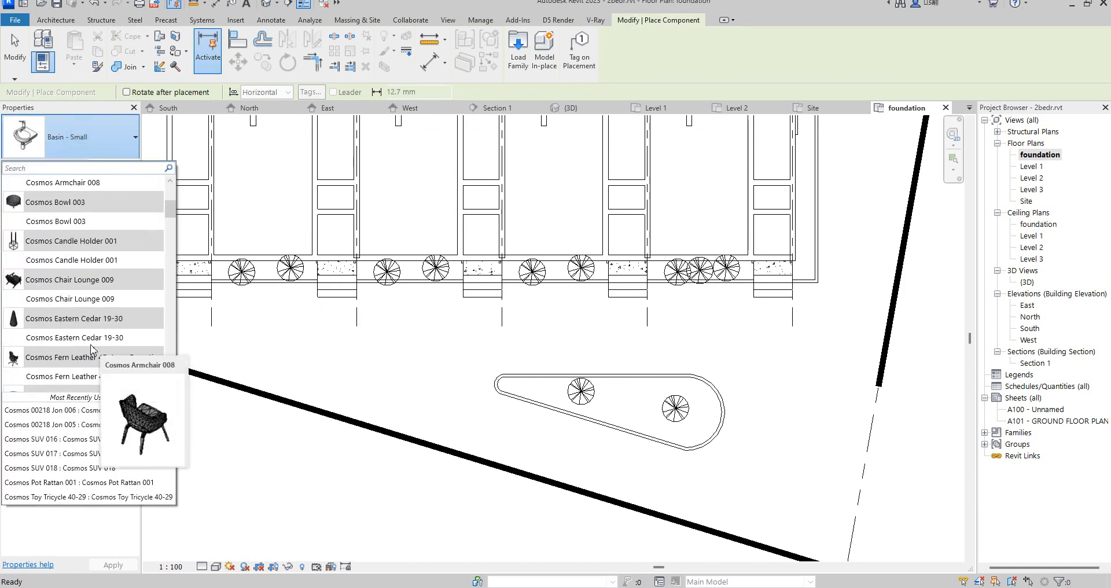
scroll(93, 348, "down", 4)
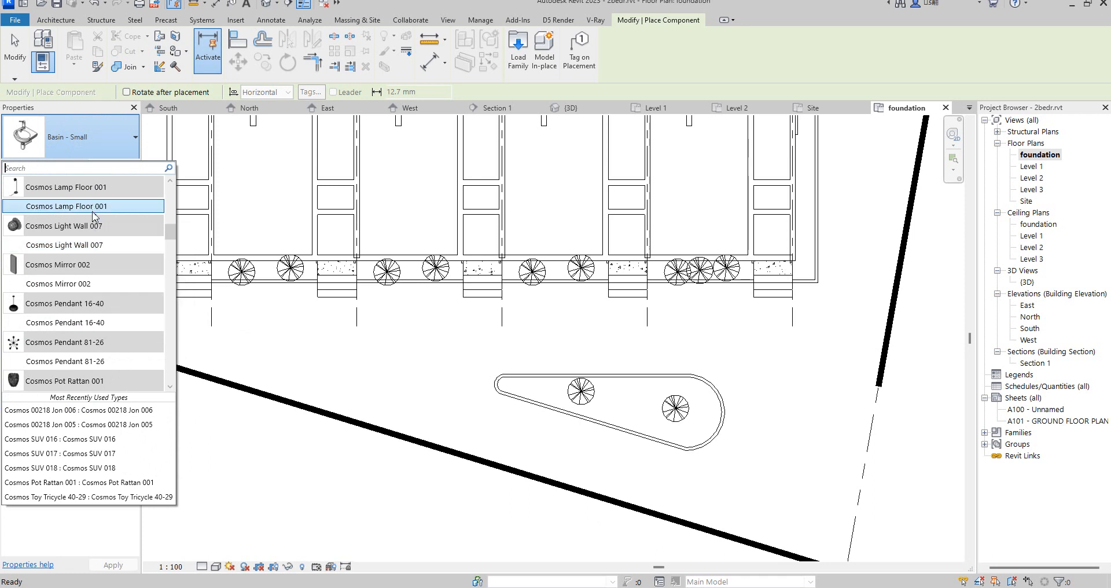
scroll(95, 321, "down", 10)
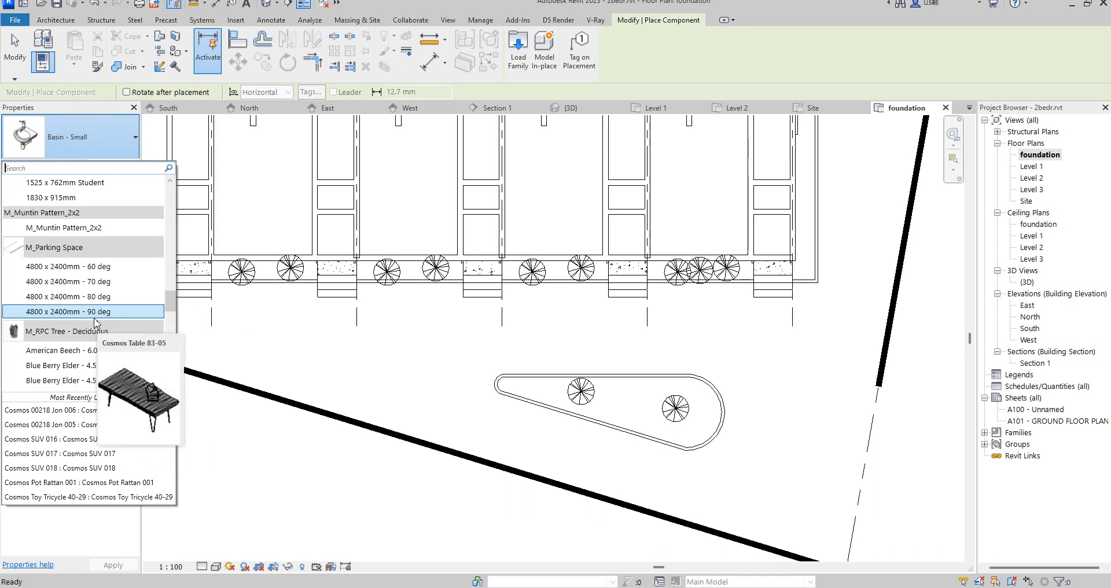
scroll(96, 322, "down", 10)
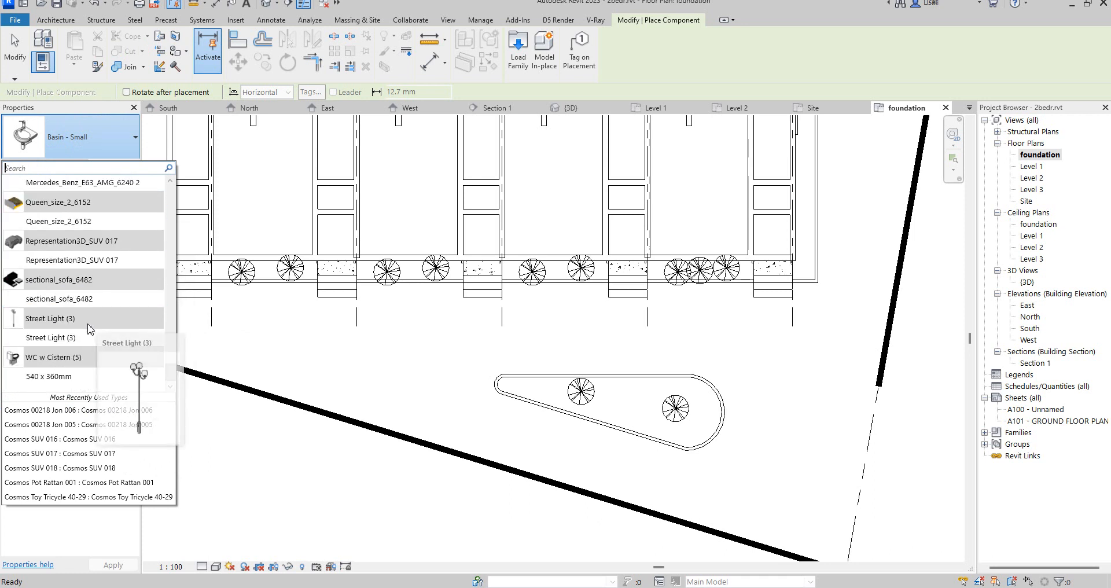
left_click(55, 338)
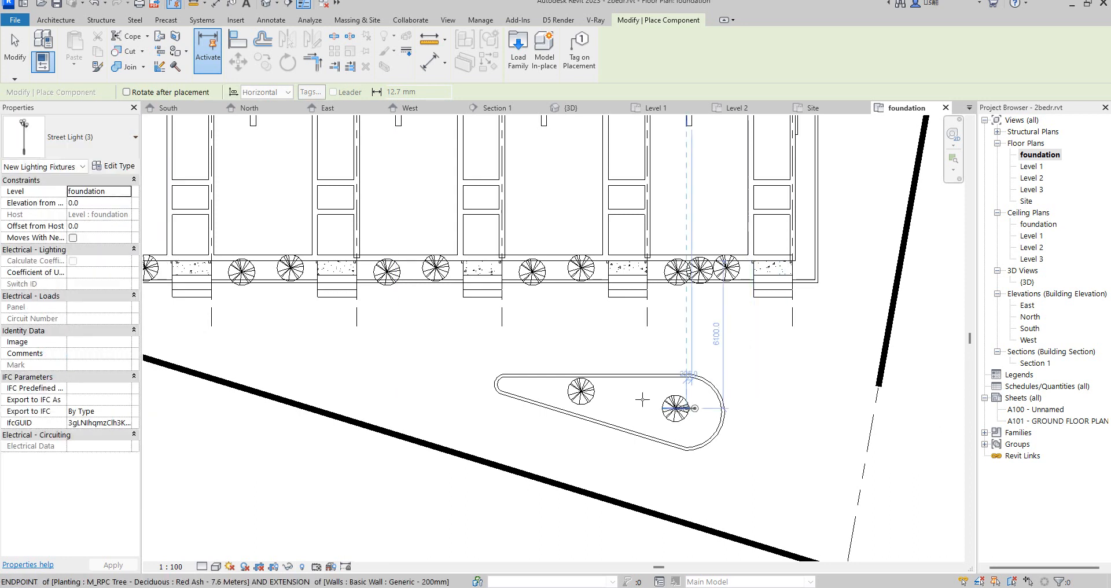
scroll(630, 403, "up", 5)
left_click(629, 412)
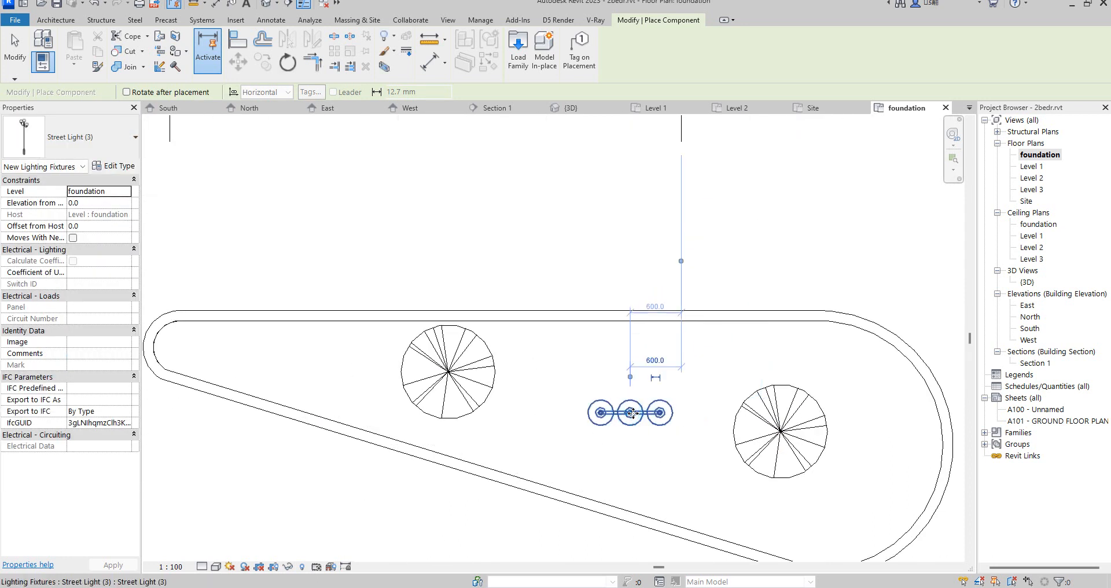
scroll(631, 413, "down", 3)
right_click(735, 315)
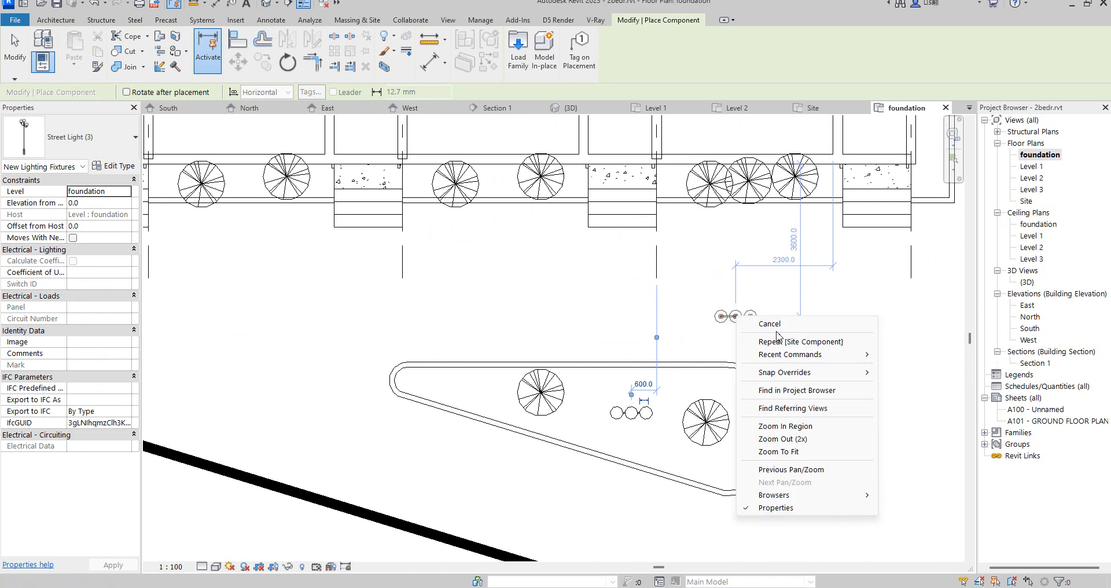
left_click(773, 324)
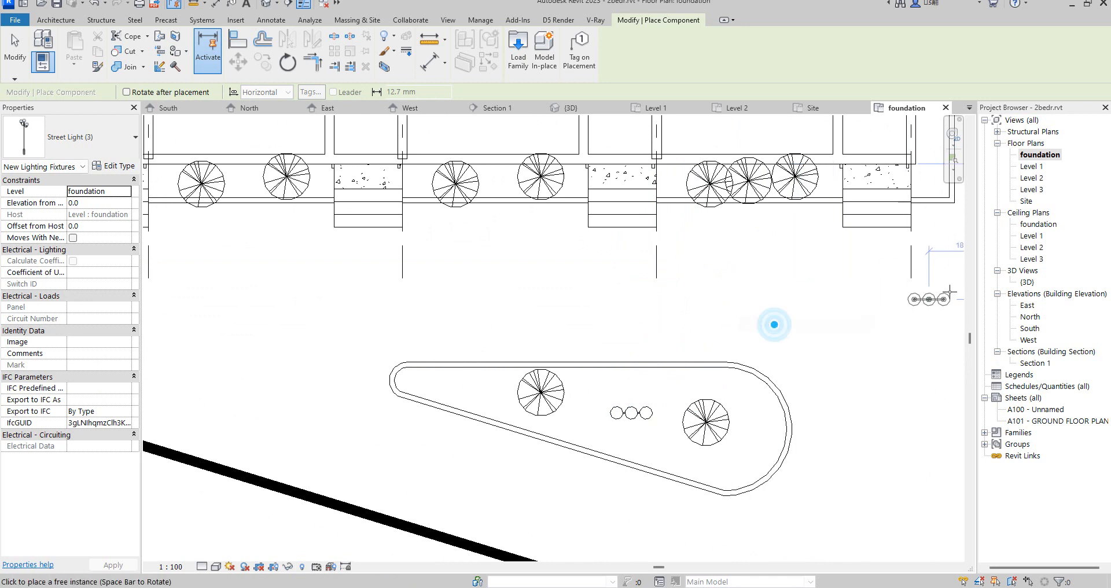
Step: Select the bed's street light in the 3D view and rotate it 90° in the foundation plan
double_click(1026, 282)
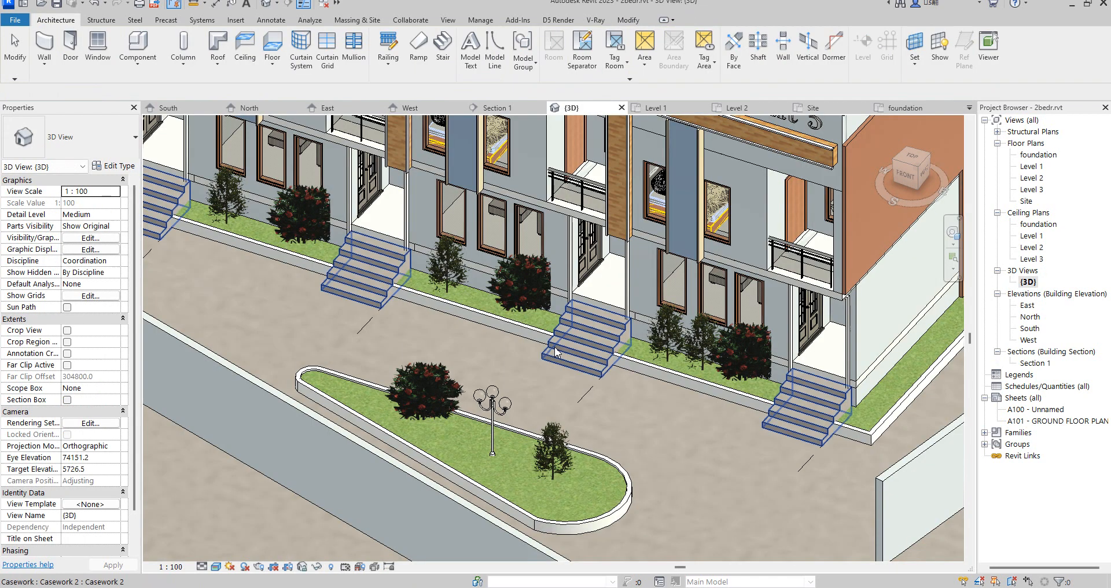
scroll(523, 416, "up", 5)
left_click(563, 379)
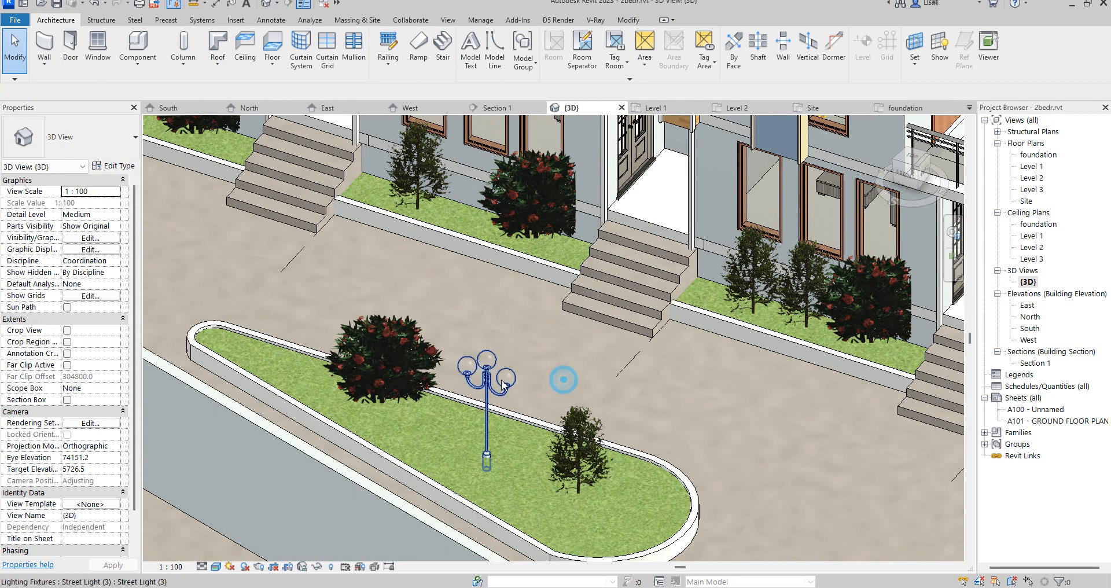
left_click(489, 383)
double_click(1032, 167)
double_click(1038, 155)
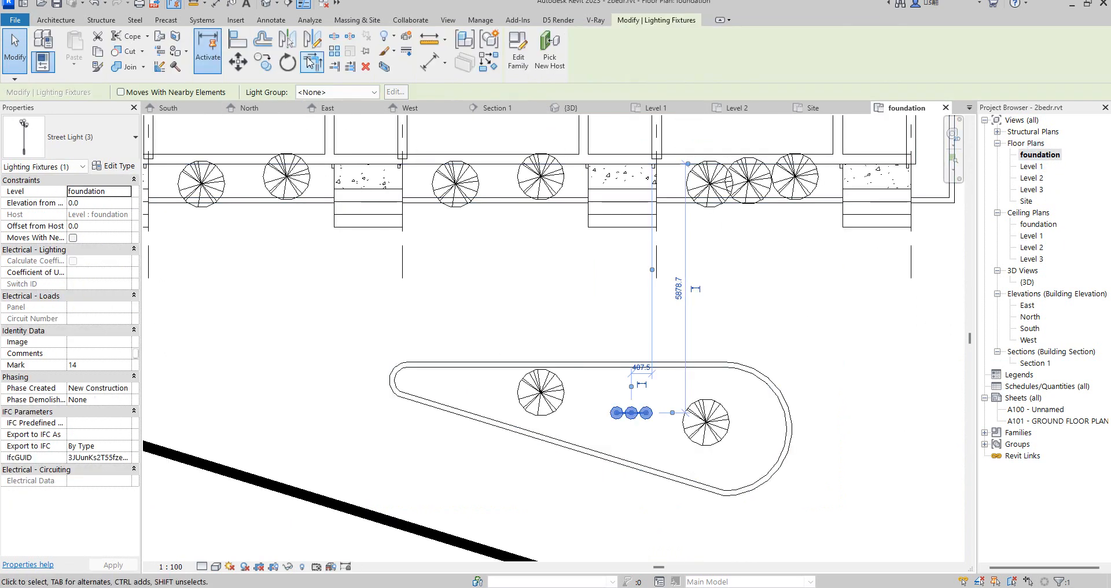
left_click(288, 62)
left_click(632, 308)
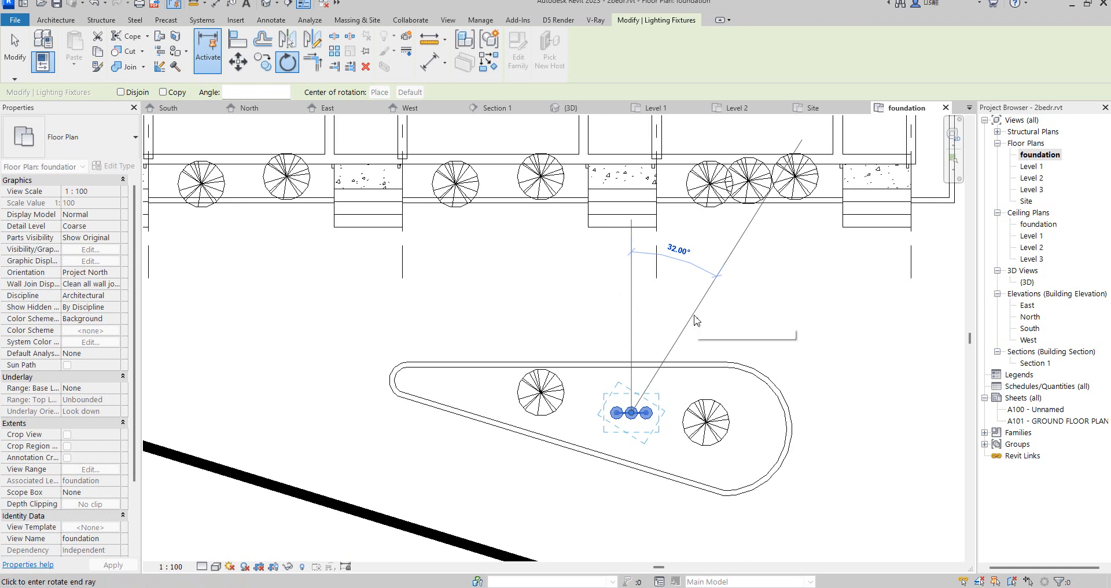
key("Return")
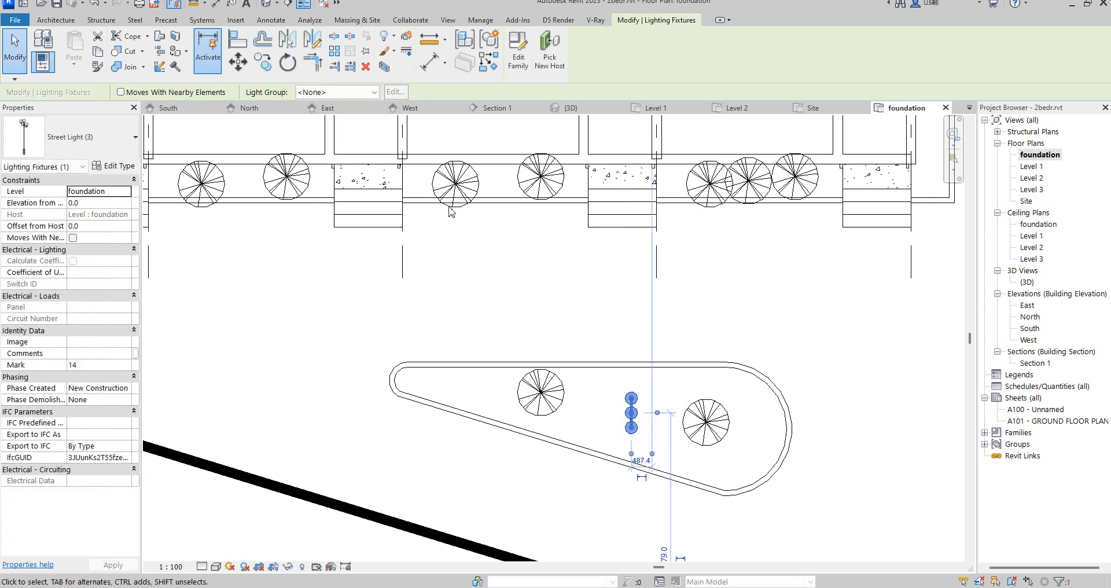
Step: Create a copy of the street light rotated 90° about its pole, forming a four-armed lamp
left_click(289, 64)
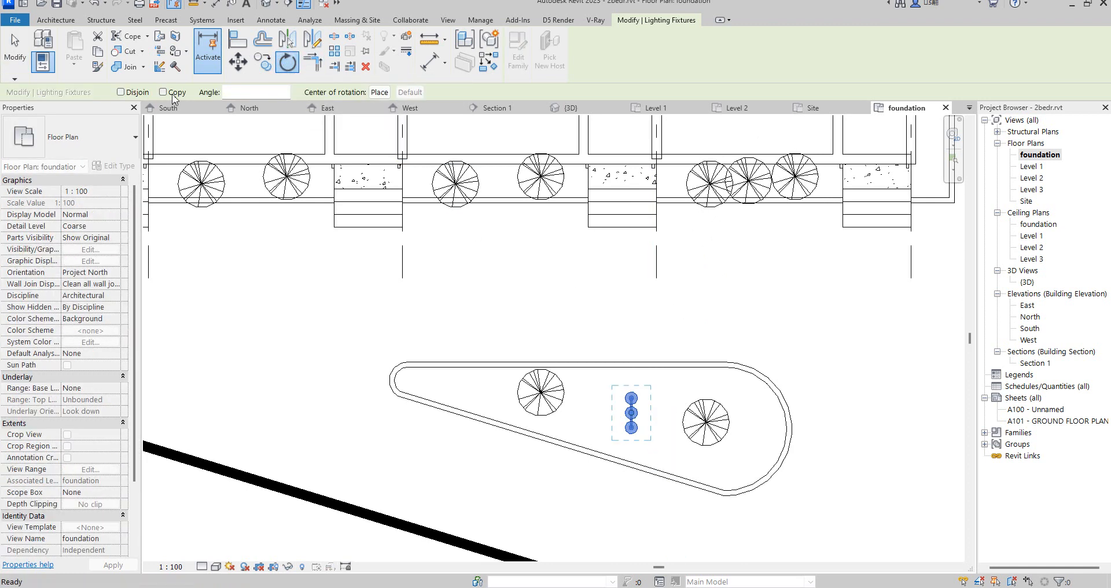
left_click(164, 92)
left_click(632, 278)
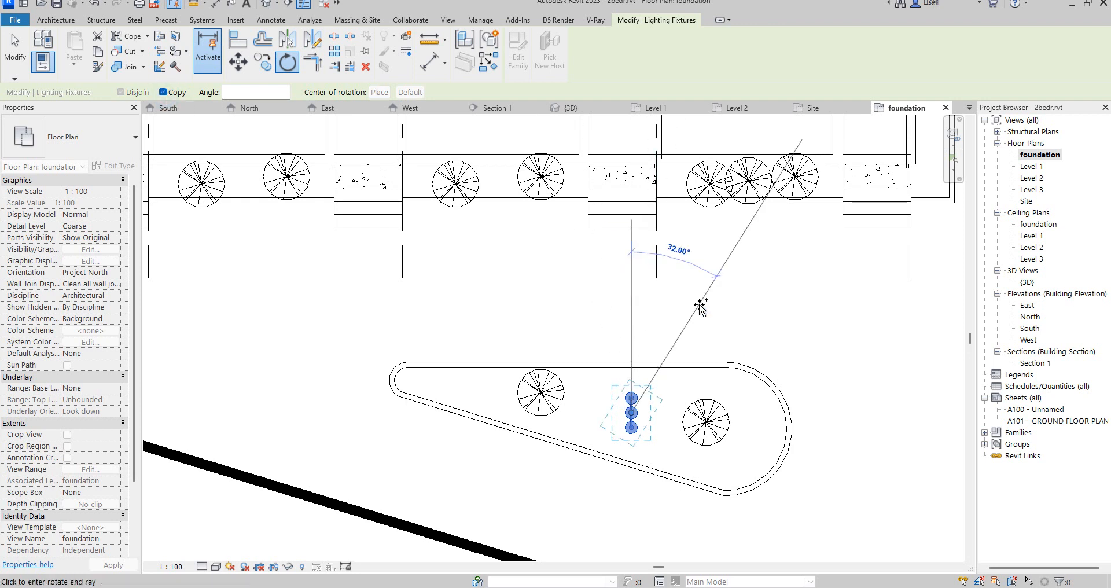
type("90")
key("Return")
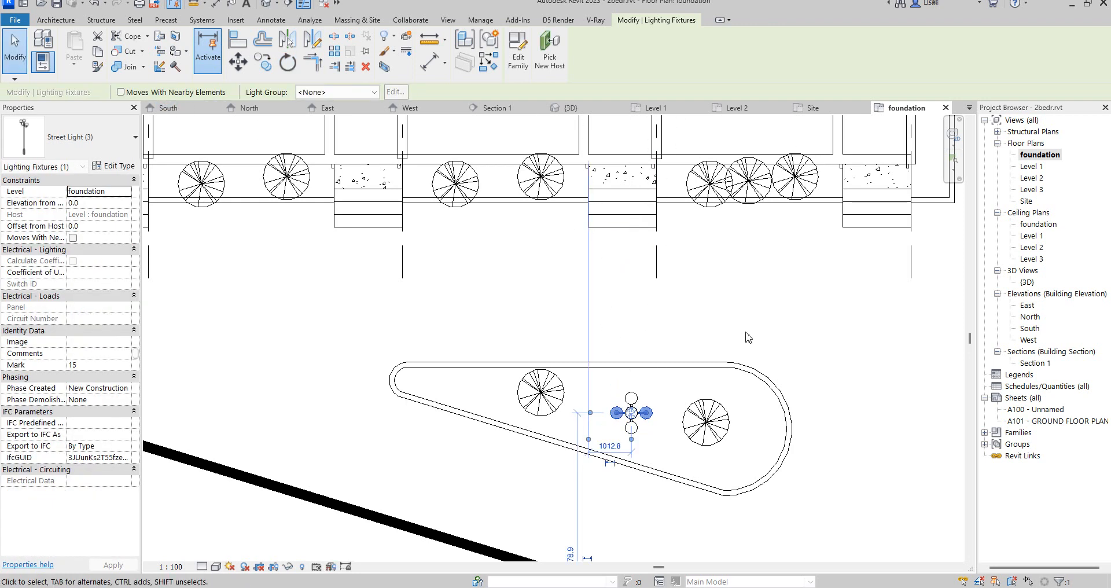
key("Escape")
key("Escape")
Step: Combine the two crossed street lights in the bed into a model group with the default name
scroll(630, 422, "up", 1)
left_click_drag(591, 303, 692, 498)
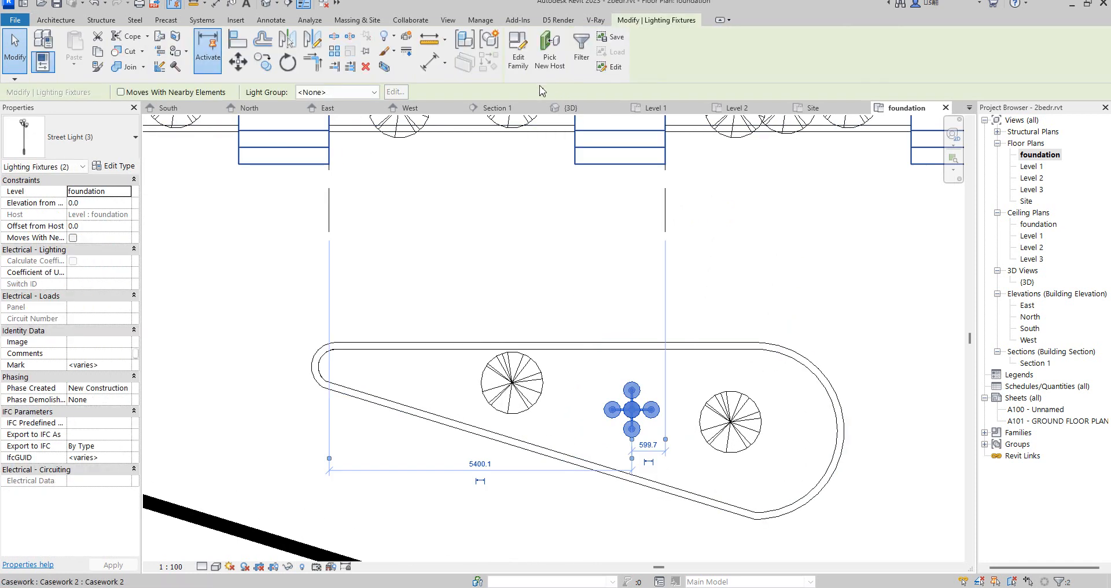
left_click(491, 43)
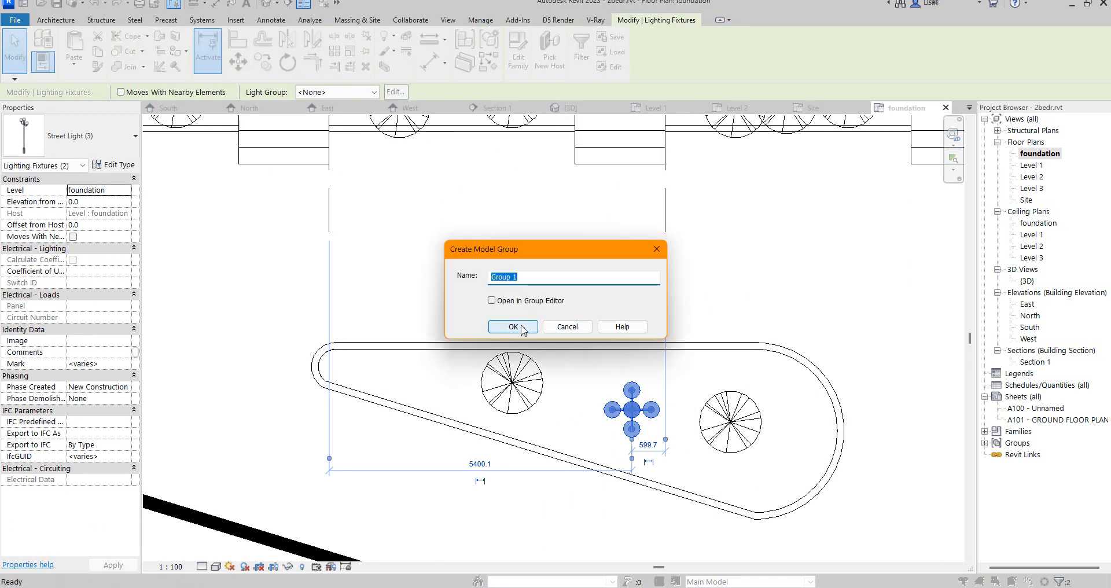
left_click(513, 327)
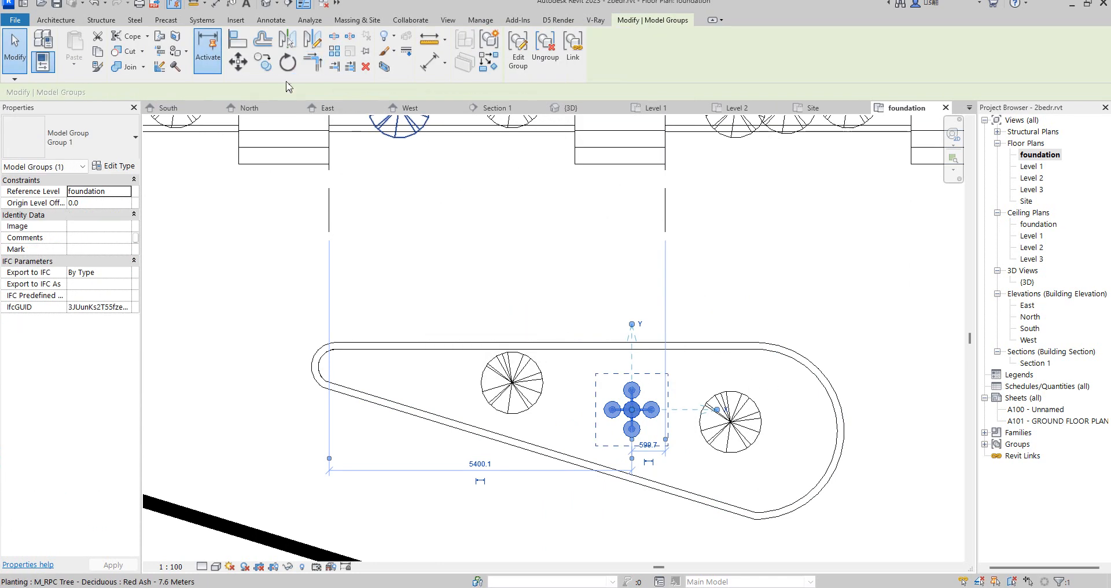
Step: Copy the street light group from the bed into the front planting strips of Apartments 4 and 5
left_click(262, 62)
left_click(636, 415)
scroll(509, 278, "down", 3)
scroll(512, 255, "up", 5)
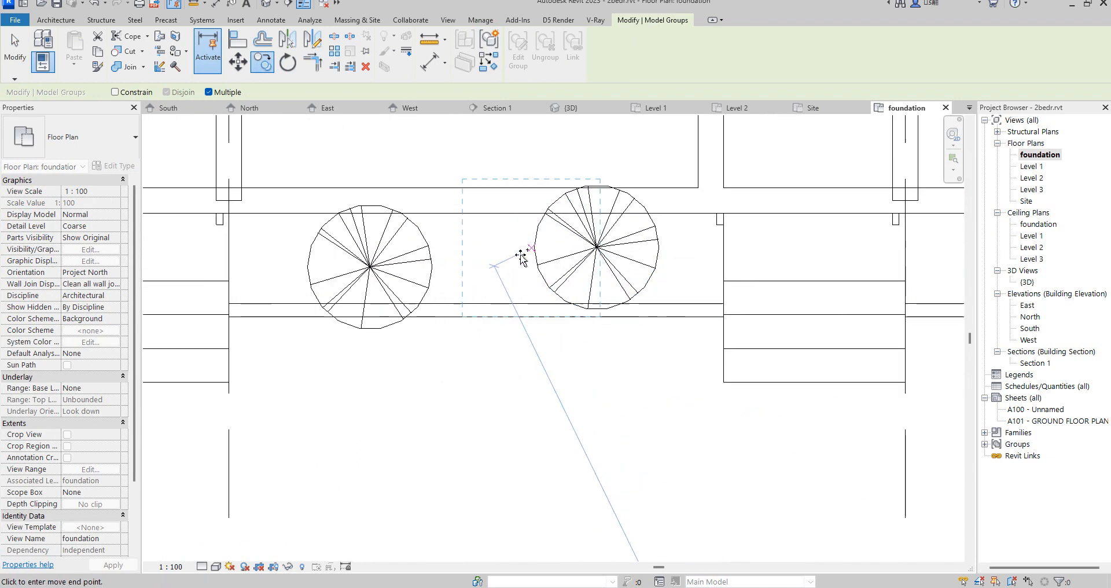
left_click(495, 255)
scroll(416, 269, "down", 4)
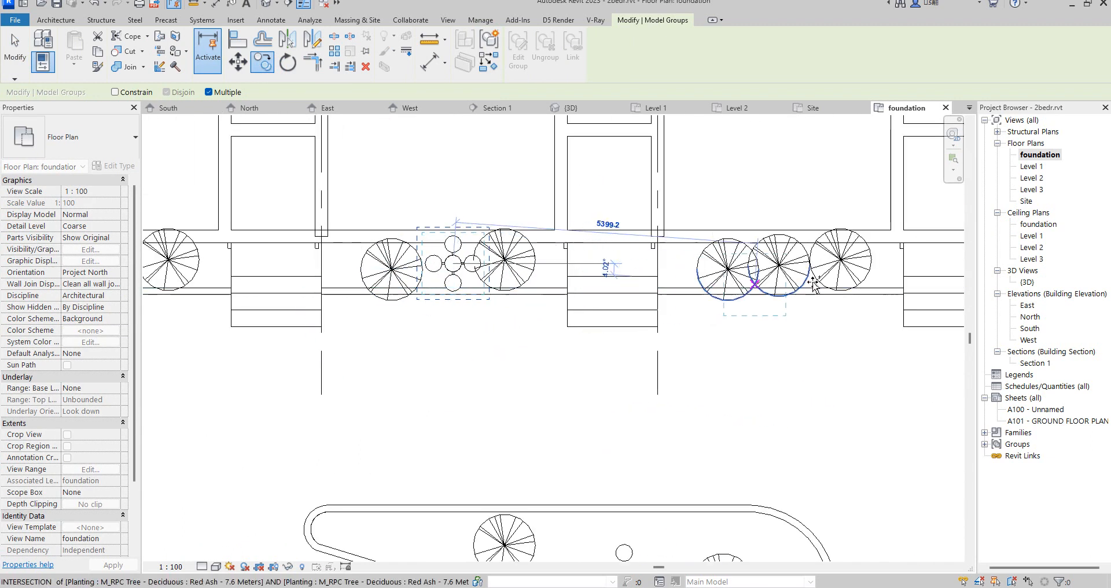
left_click(779, 265)
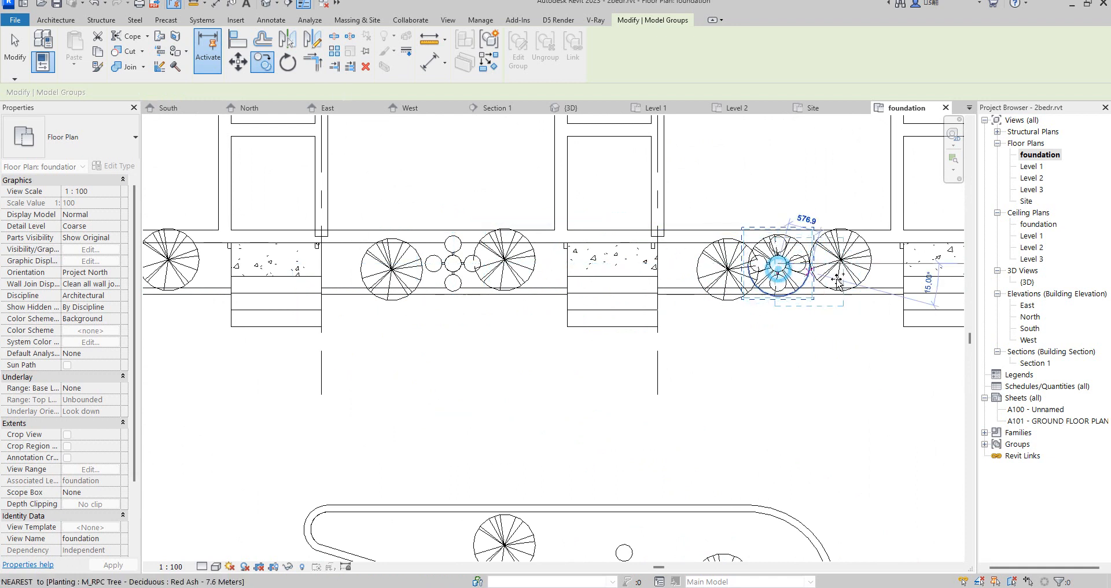
Step: Copy the street light group between the tree and shrub in the front strips of Apartments 3, 2 and 1
scroll(804, 254, "down", 4)
scroll(521, 275, "up", 2)
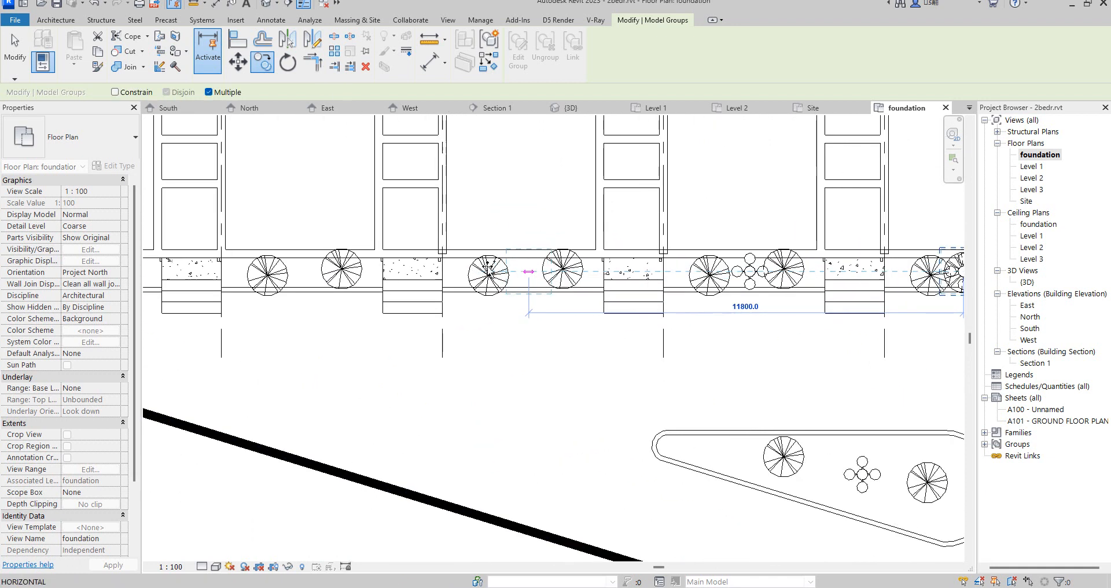
left_click(527, 275)
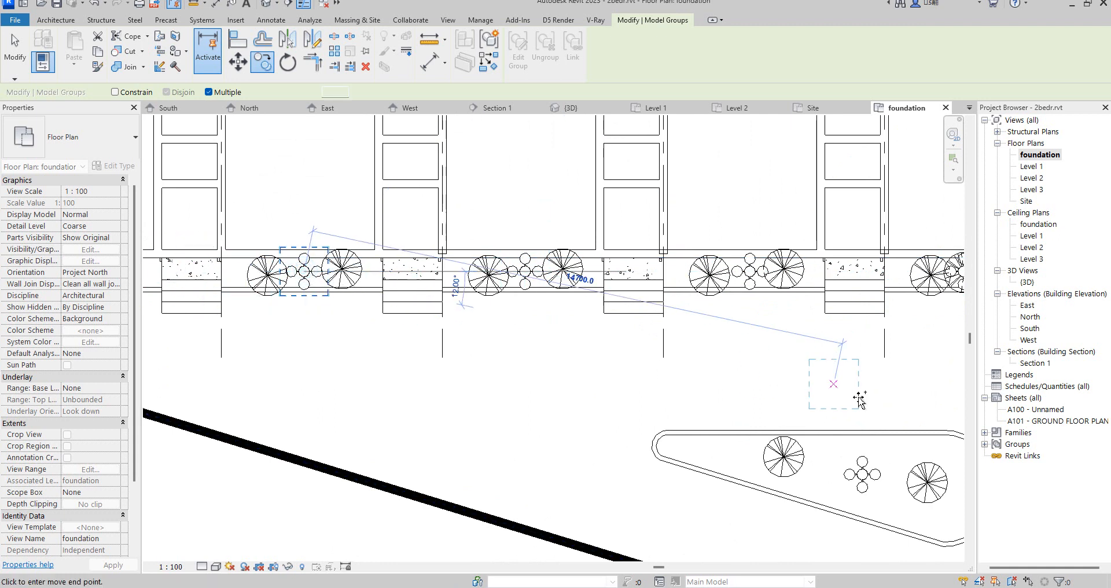
scroll(434, 291, "down", 4)
scroll(421, 364, "up", 3)
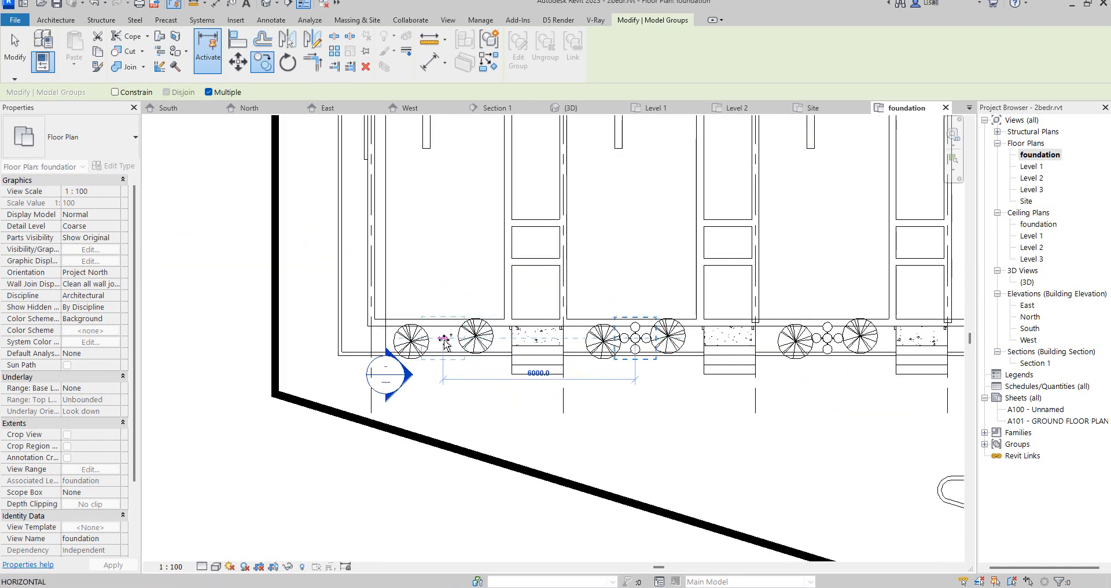
left_click(444, 339)
key("Escape")
key("Escape")
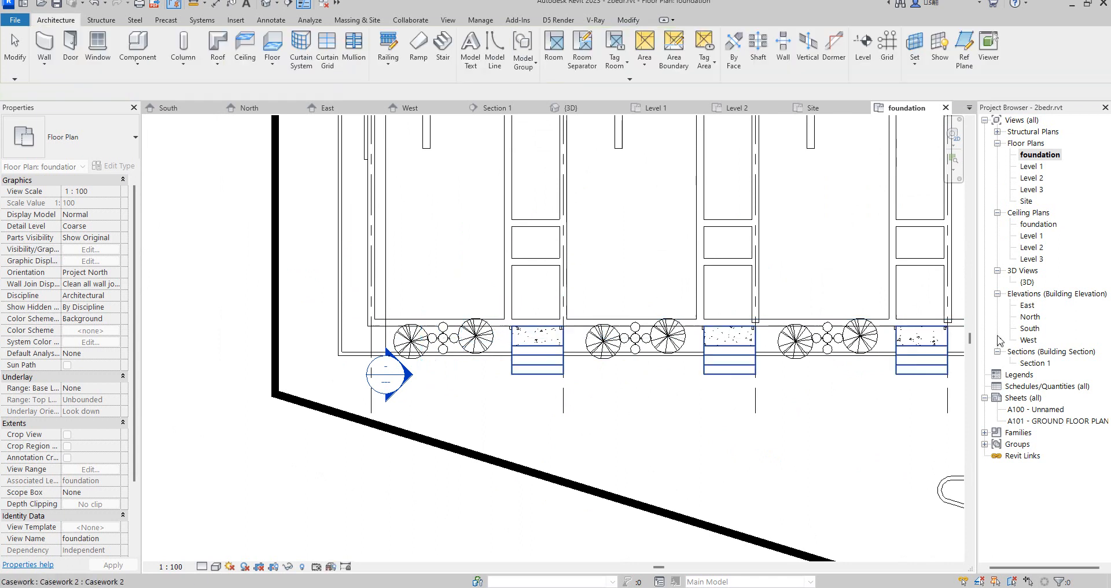
Step: Examine the street lights in the bed and along the apartment fronts in the 3D view
double_click(1025, 282)
scroll(634, 416, "down", 6)
scroll(701, 470, "up", 5)
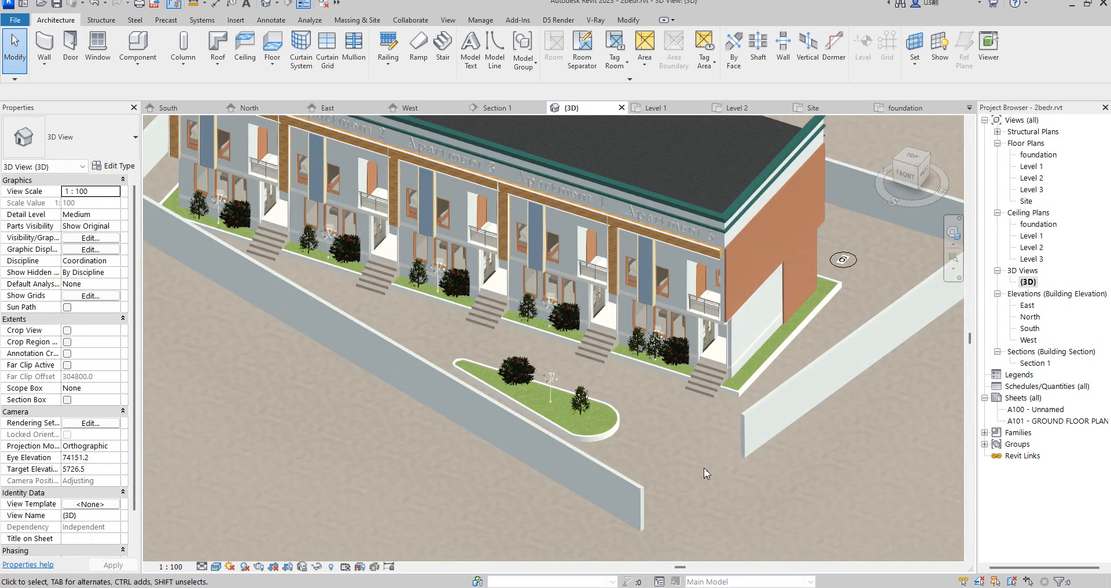
scroll(692, 431, "down", 3)
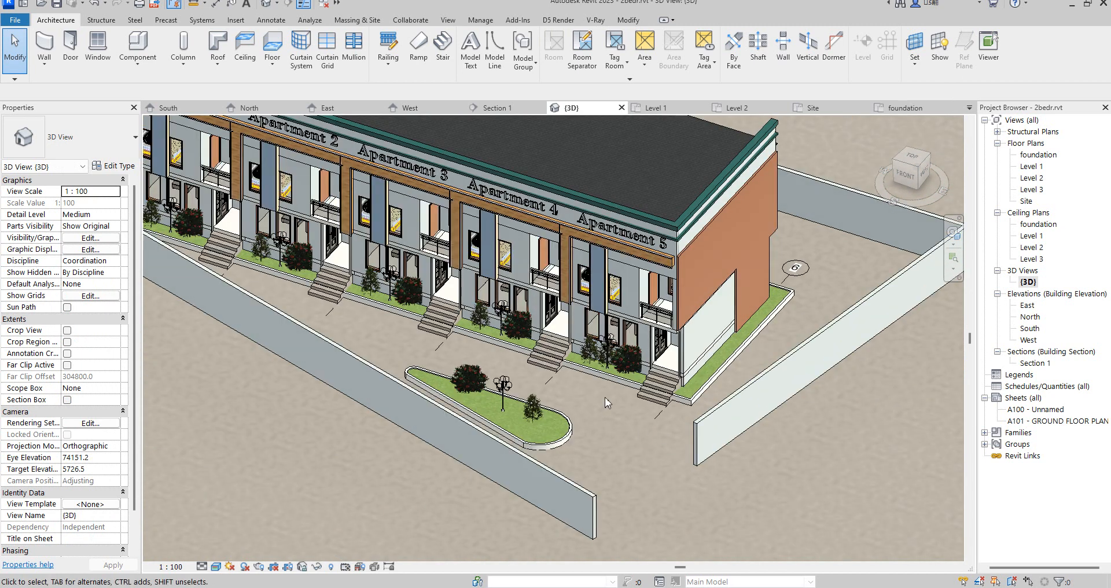
scroll(608, 376, "up", 5)
scroll(515, 399, "down", 3)
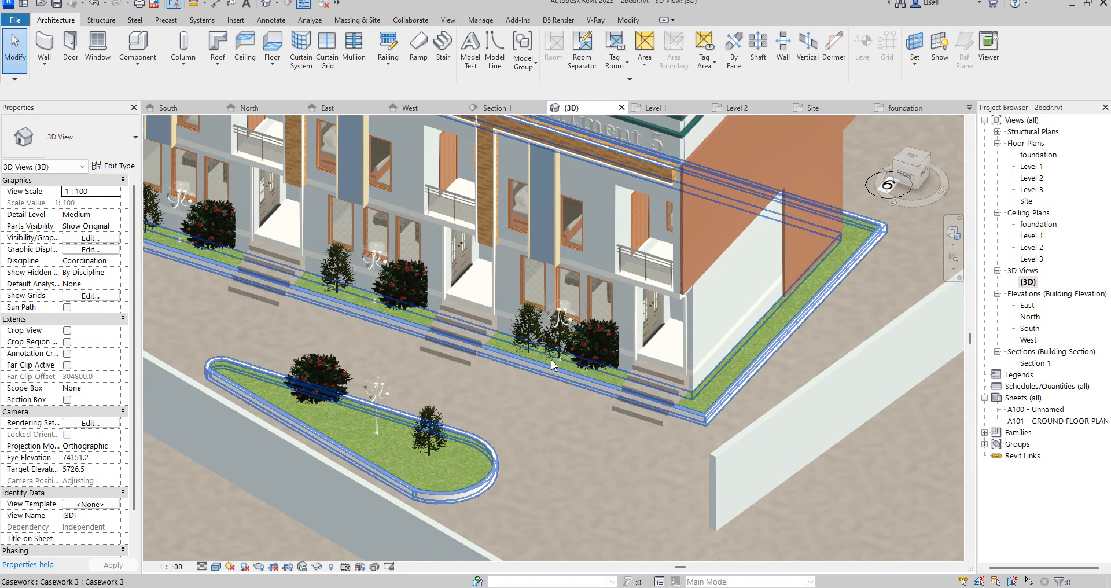
Step: Copy the Red Ash and Jungle Flame shrub from Apartment 5's front strip to the open ground east of the building in the foundation plan
left_click(599, 357)
left_click(554, 391, "ctrl")
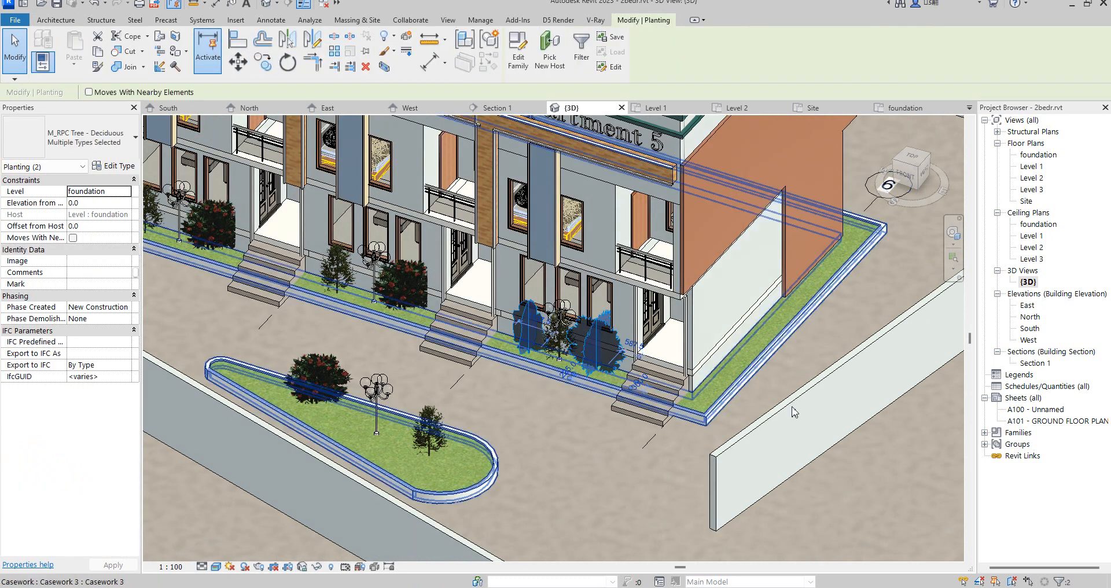
double_click(1038, 154)
scroll(575, 417, "down", 5)
scroll(575, 417, "up", 3)
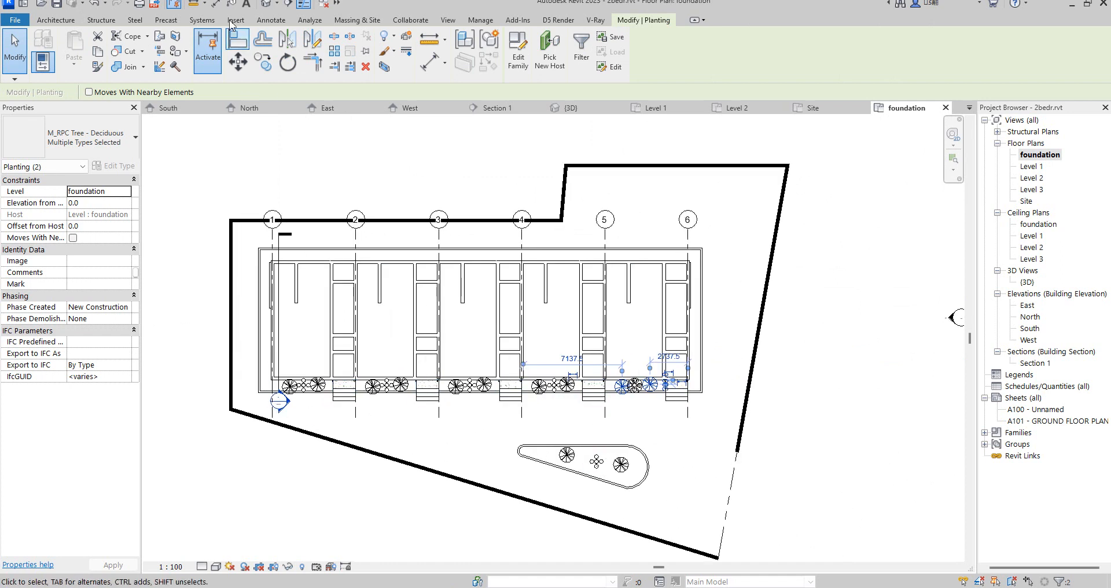
left_click(262, 62)
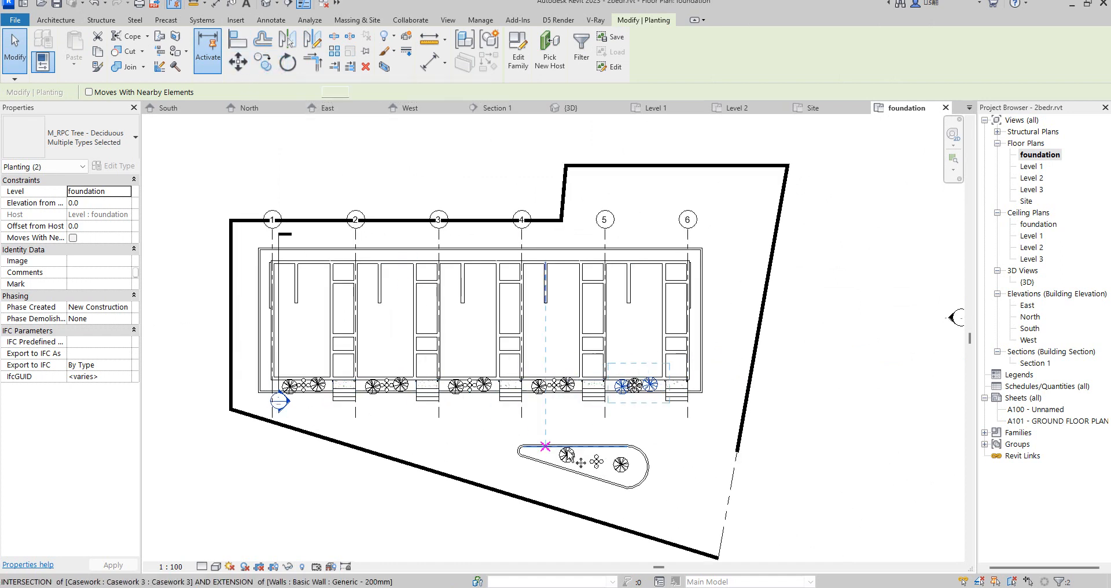
left_click(634, 386)
scroll(717, 293, "up", 4)
left_click(725, 298)
key("Escape")
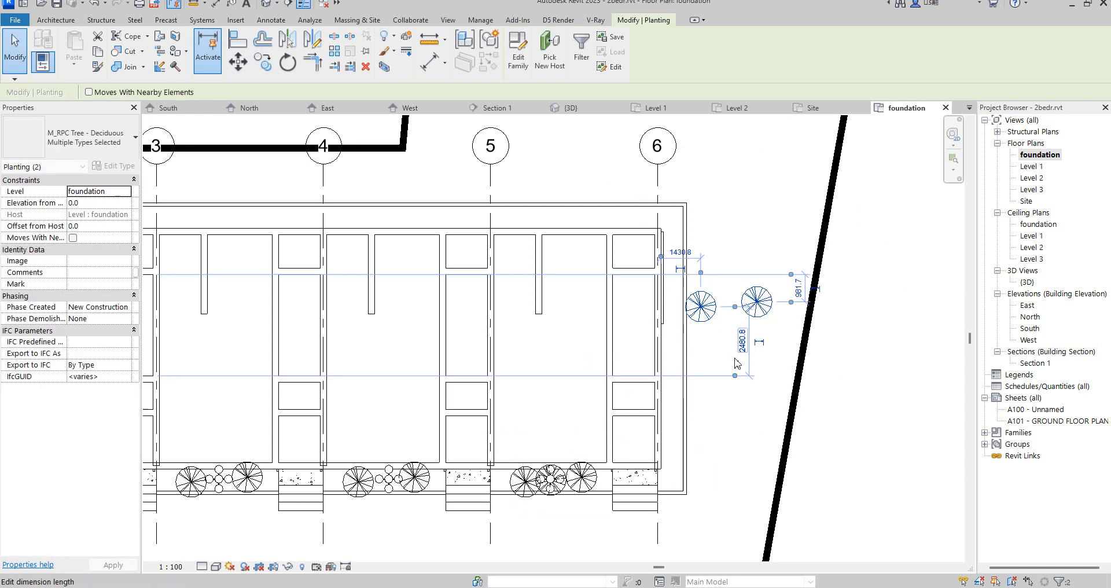
Step: Move the copied Jungle Flame shrub and Red Ash into the narrow strip along the building's east wall
left_click(731, 429)
left_click_drag(702, 315, 676, 426)
left_click(756, 301)
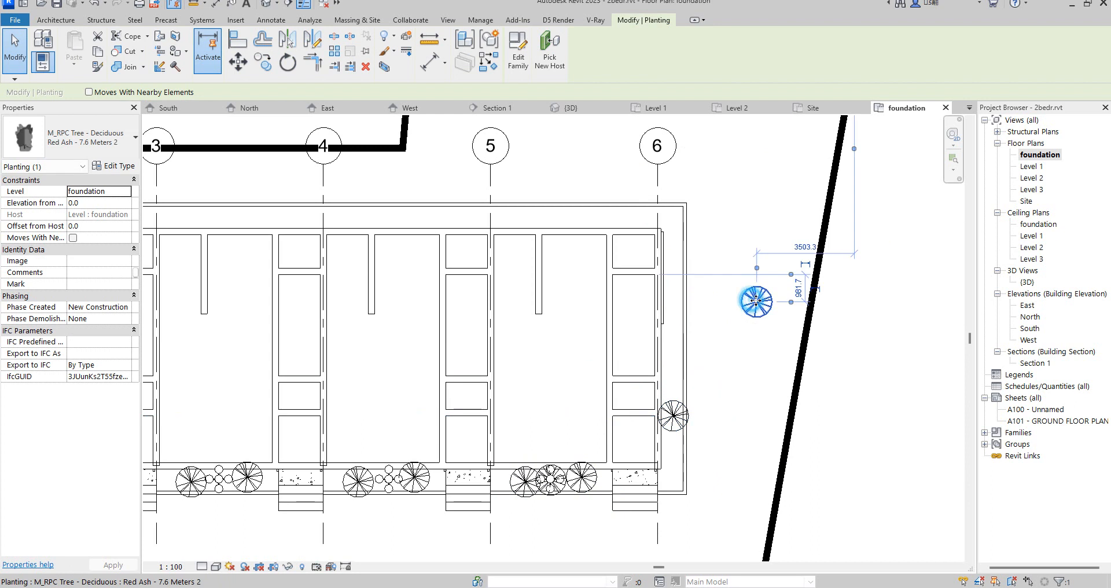
left_click_drag(702, 328, 674, 376)
scroll(732, 379, "down", 2)
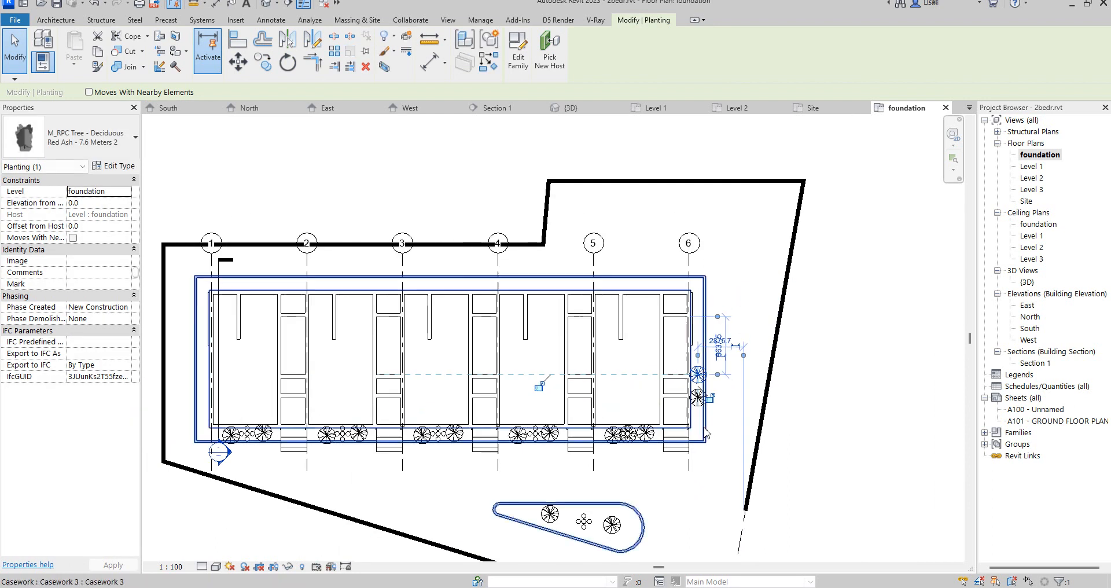
Step: Copy the two east-side plants to the matching strip along the building's west wall beside grid 1
scroll(705, 428, "up", 2)
left_click(693, 379, "ctrl")
scroll(738, 344, "down", 3)
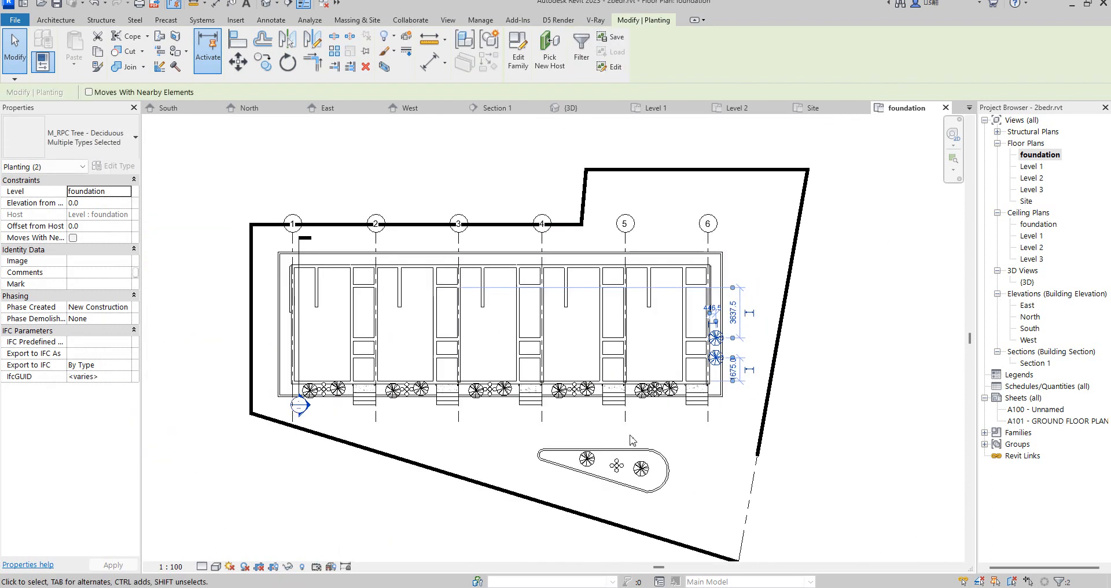
left_click(267, 60)
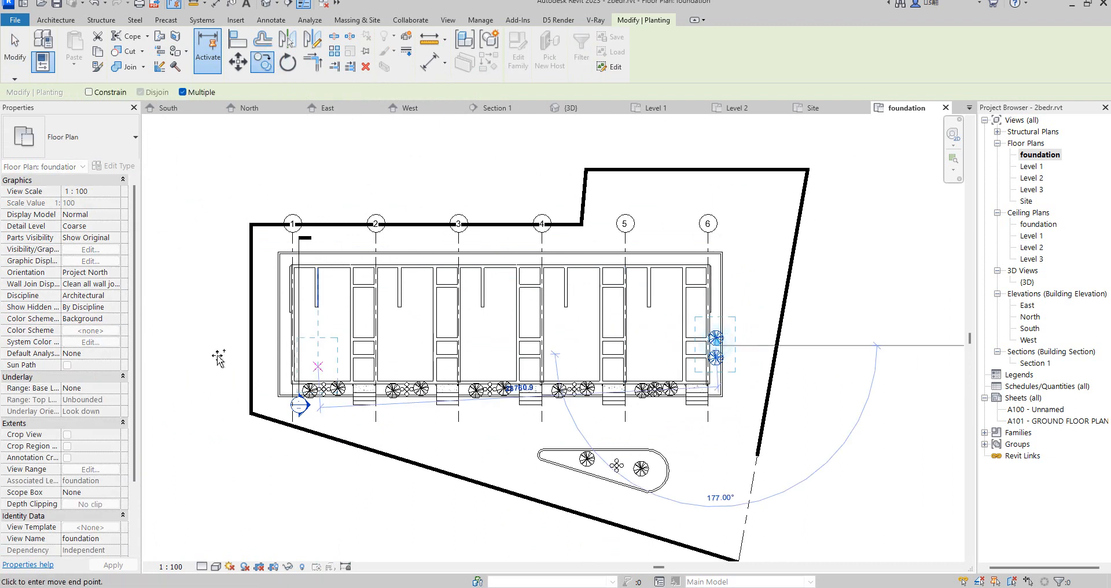
scroll(267, 350, "up", 4)
scroll(287, 346, "down", 4)
key("Escape")
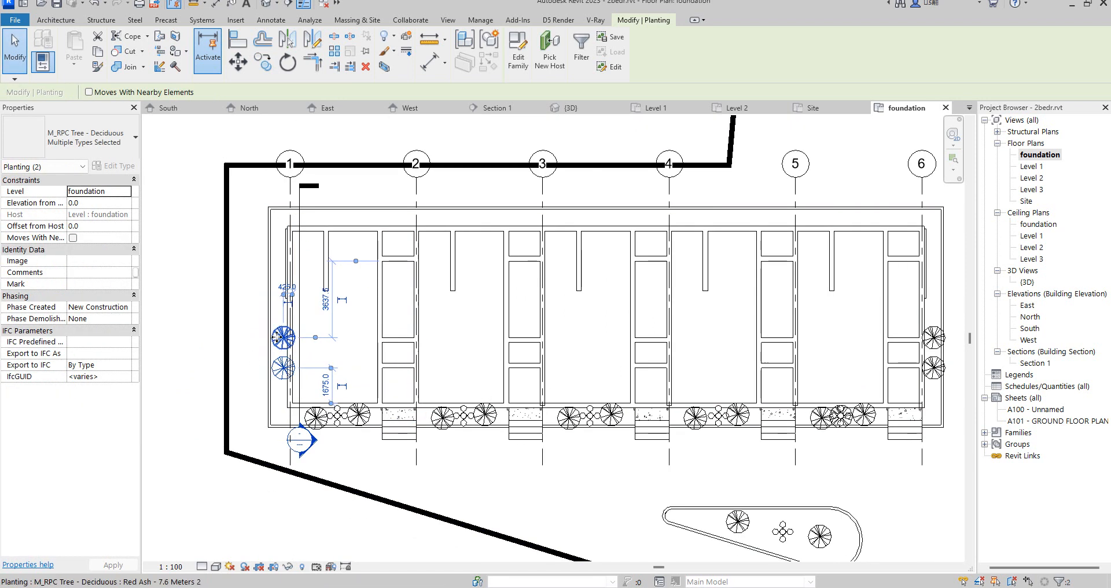
scroll(392, 382, "up", 6)
left_click(395, 367)
scroll(395, 368, "down", 5)
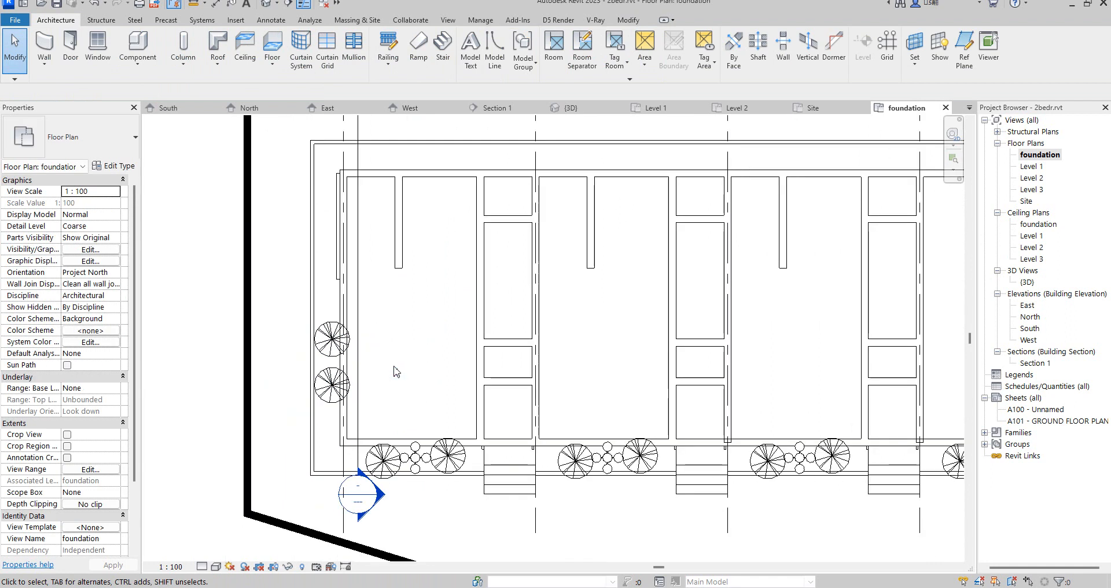
Step: Copy the plant pairs on the east and west sides farther north along their strips
scroll(752, 376, "up", 4)
left_click(748, 345)
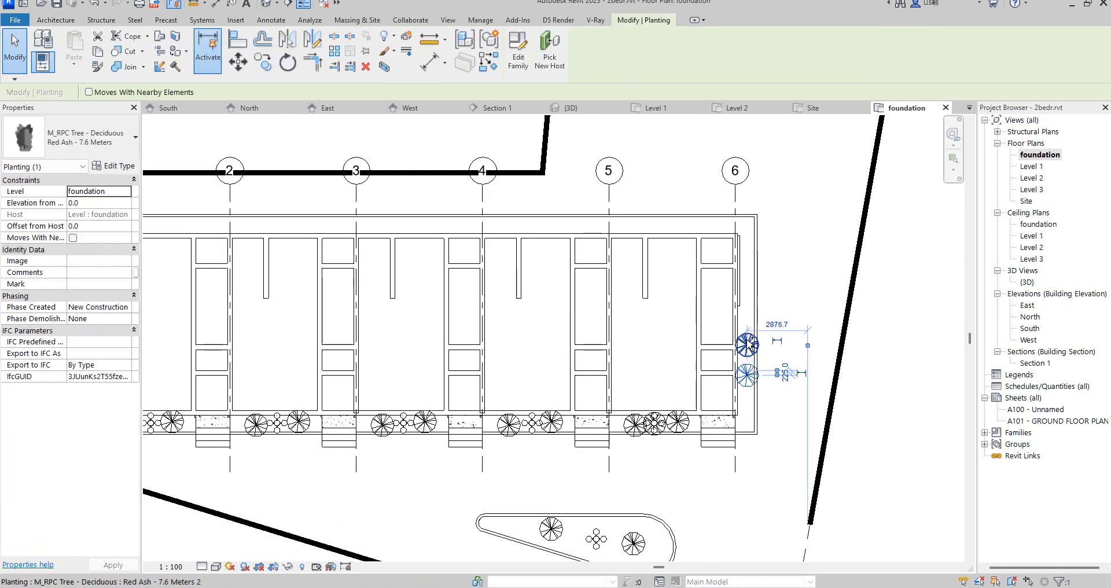
scroll(754, 358, "down", 3)
scroll(426, 376, "up", 3)
left_click(426, 375, "ctrl")
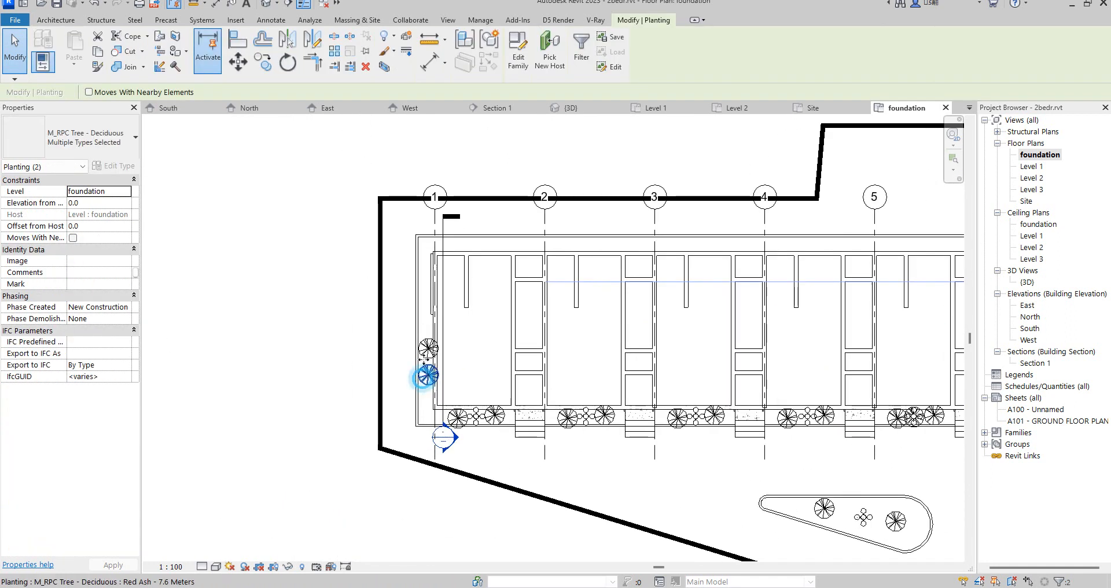
left_click(423, 357, "ctrl")
left_click(264, 70)
scroll(450, 363, "up", 3)
left_click(447, 357)
left_click(450, 230)
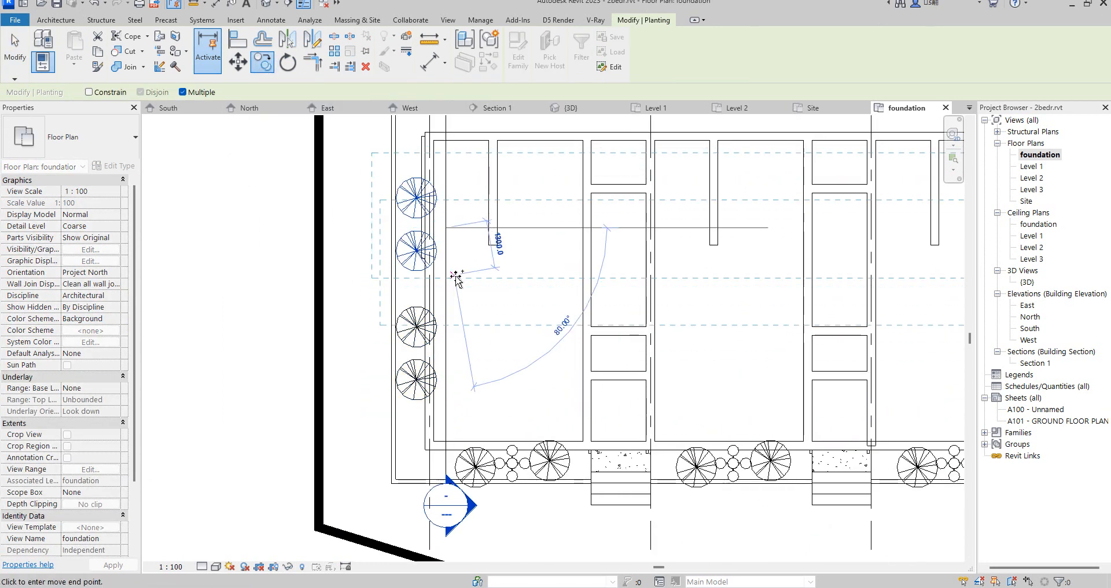
key("Escape")
scroll(455, 280, "down", 6)
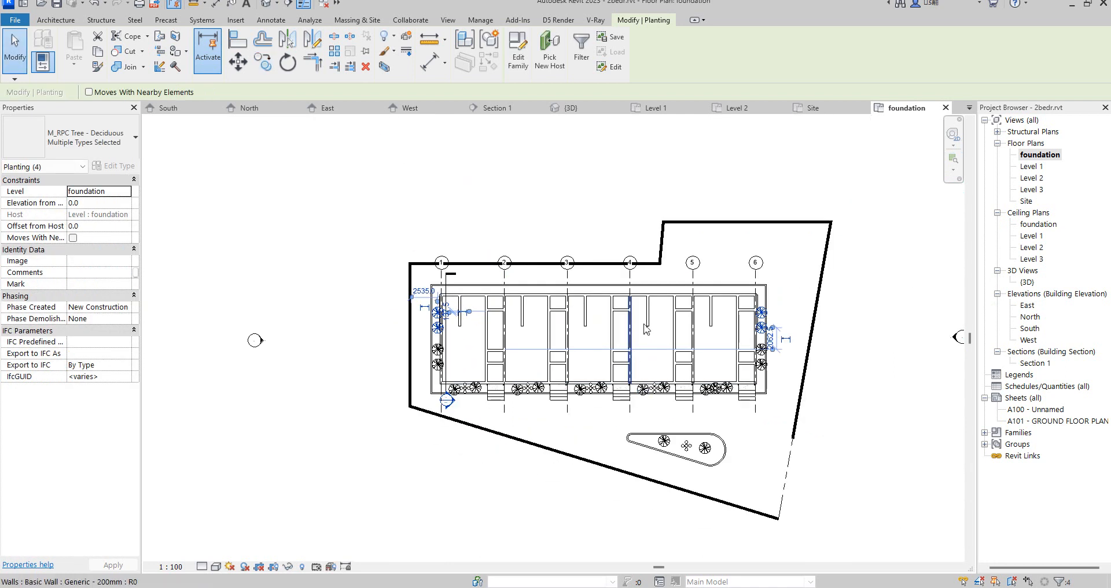
left_click(858, 293)
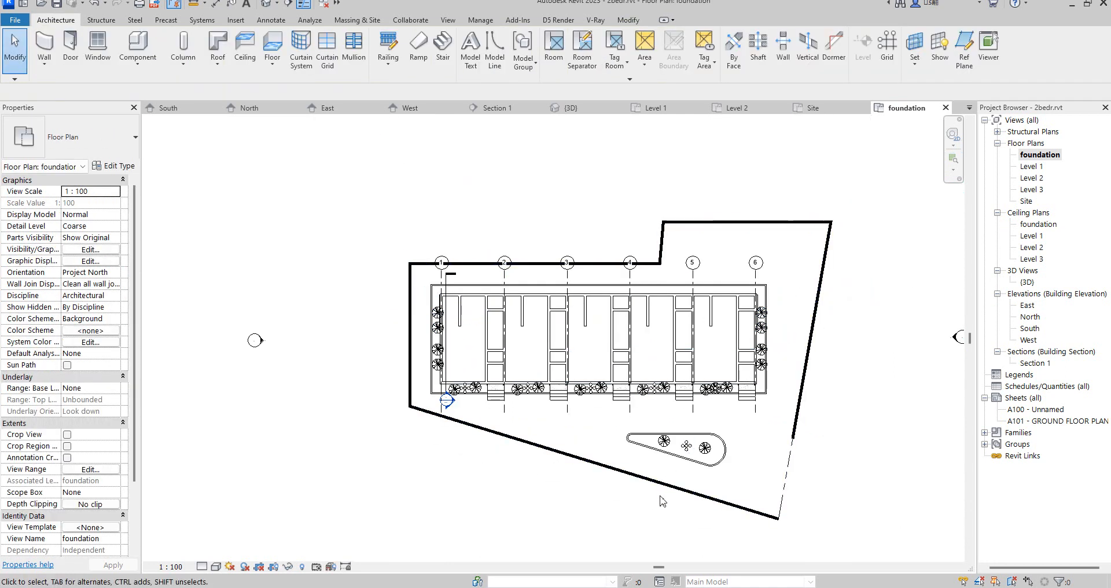
scroll(662, 501, "up", 1)
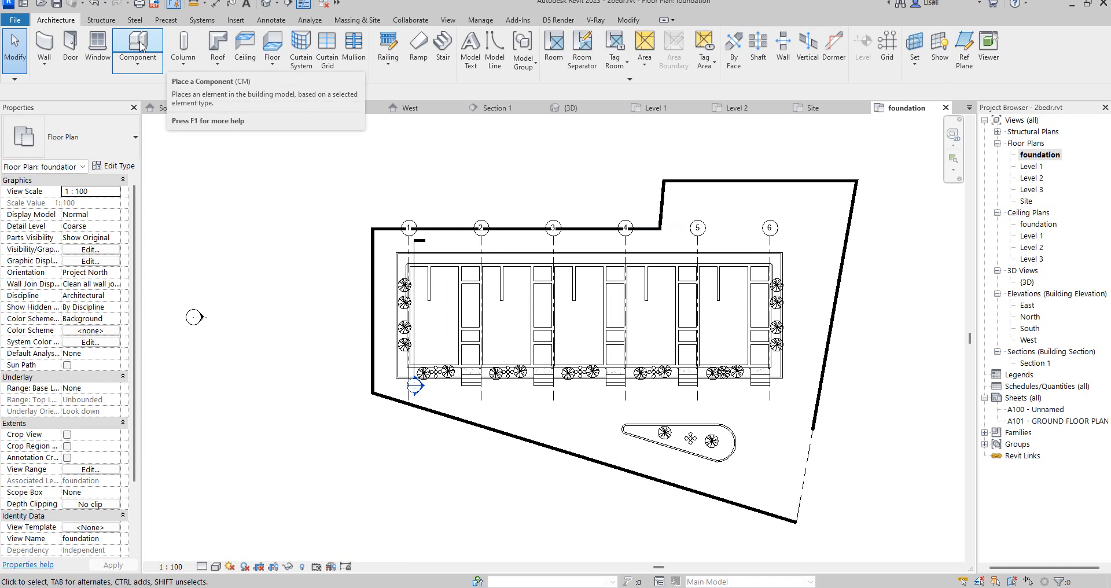
left_click(140, 68)
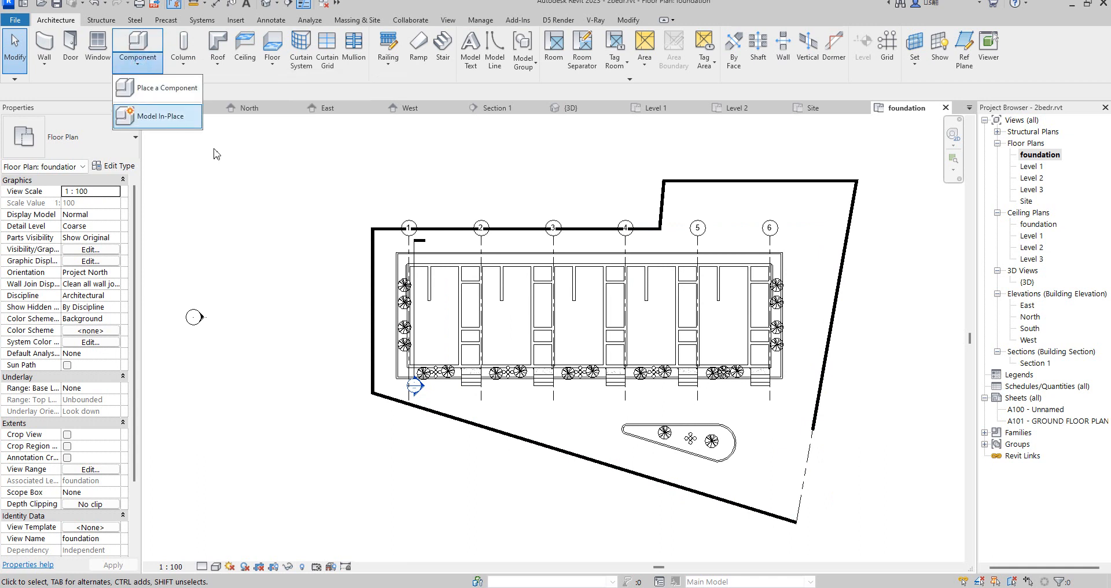
left_click(160, 117)
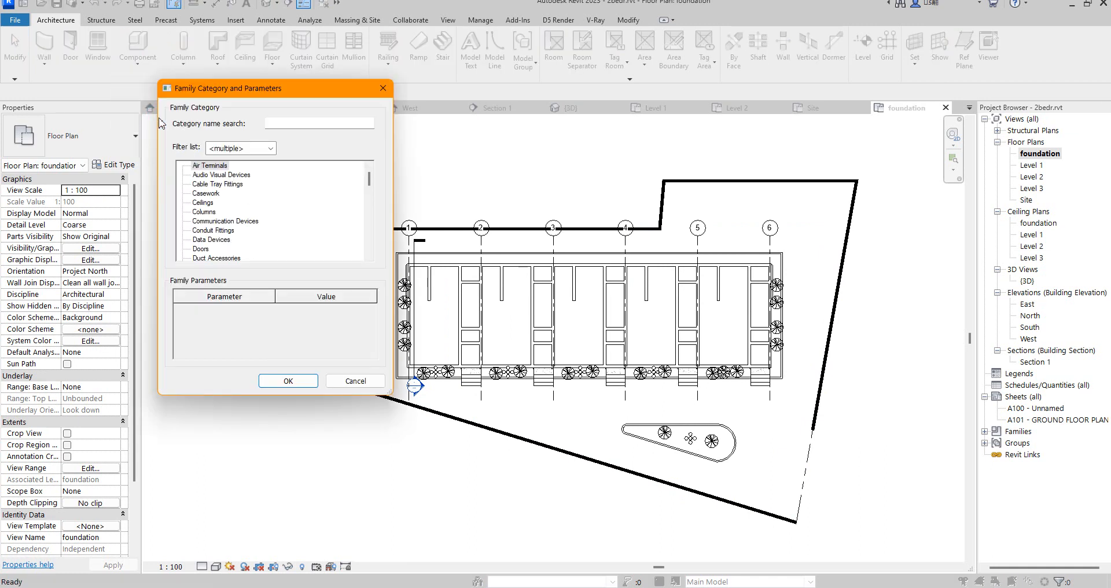
left_click(382, 89)
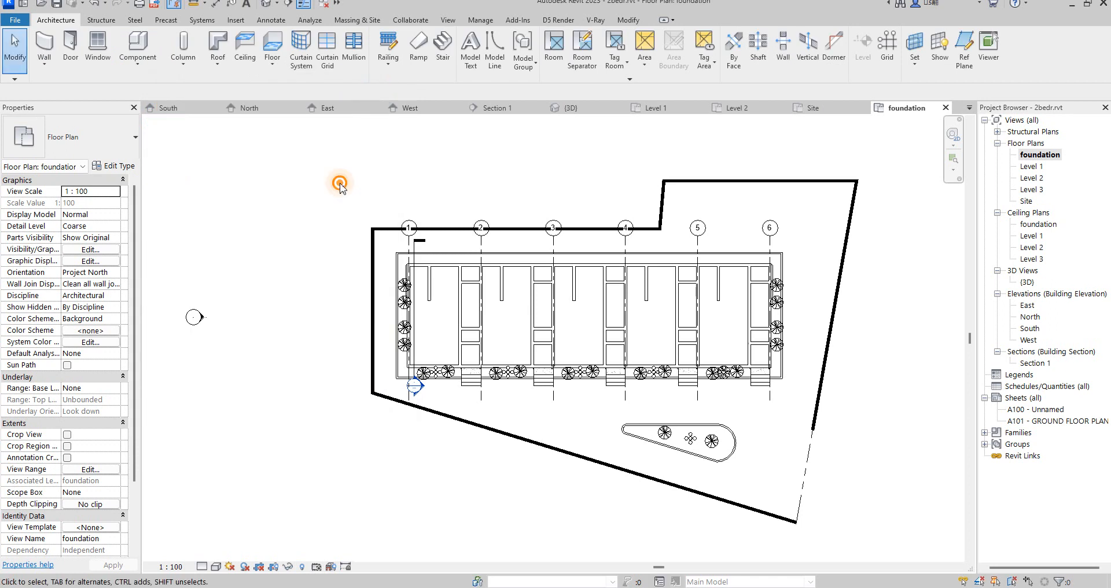
right_click(341, 189)
left_click(379, 192)
scroll(341, 216, "down", 5)
scroll(546, 305, "up", 4)
scroll(555, 385, "up", 1)
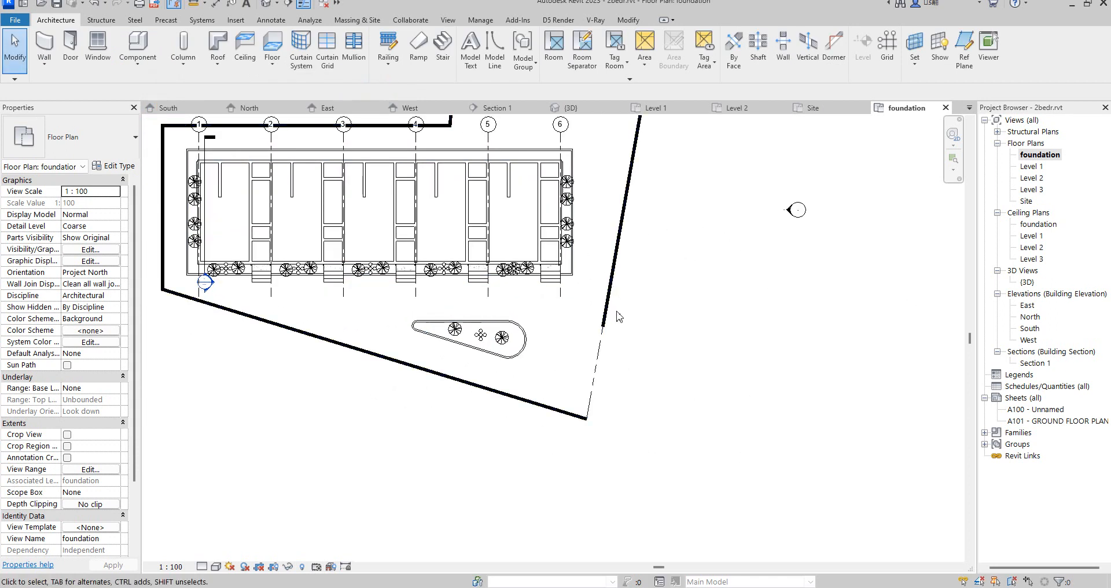
scroll(613, 331, "up", 1)
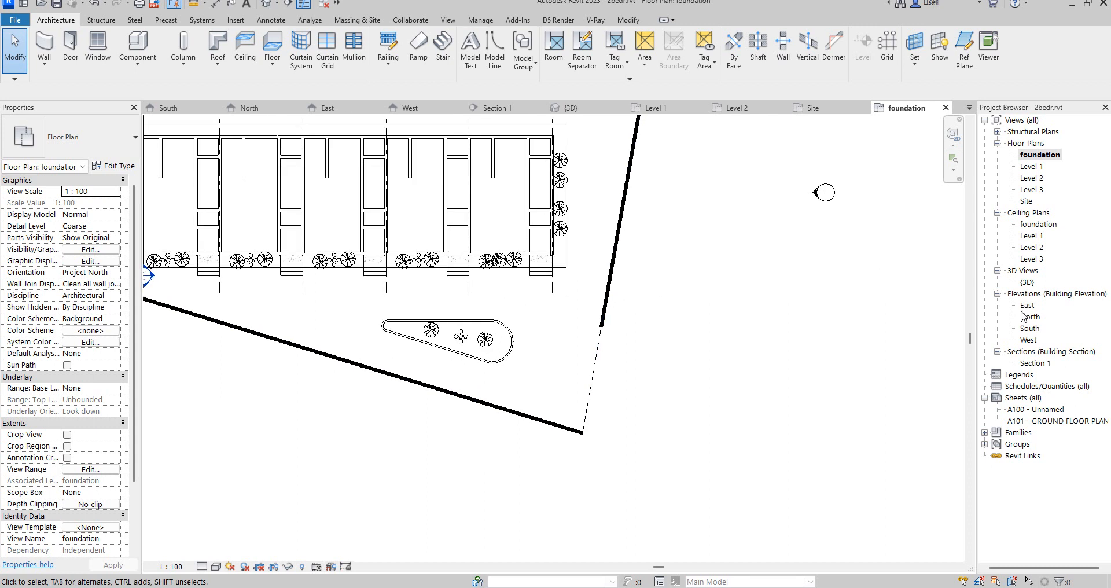
Step: Open the South elevation and hide the boundary wall standing in front of the apartments
double_click(1033, 331)
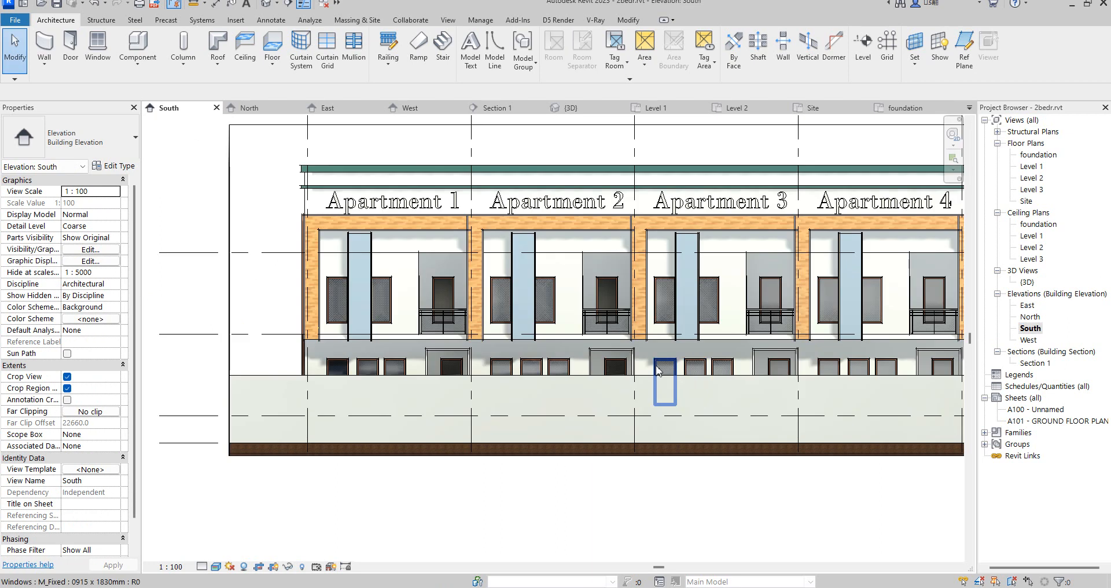
scroll(441, 368, "down", 2)
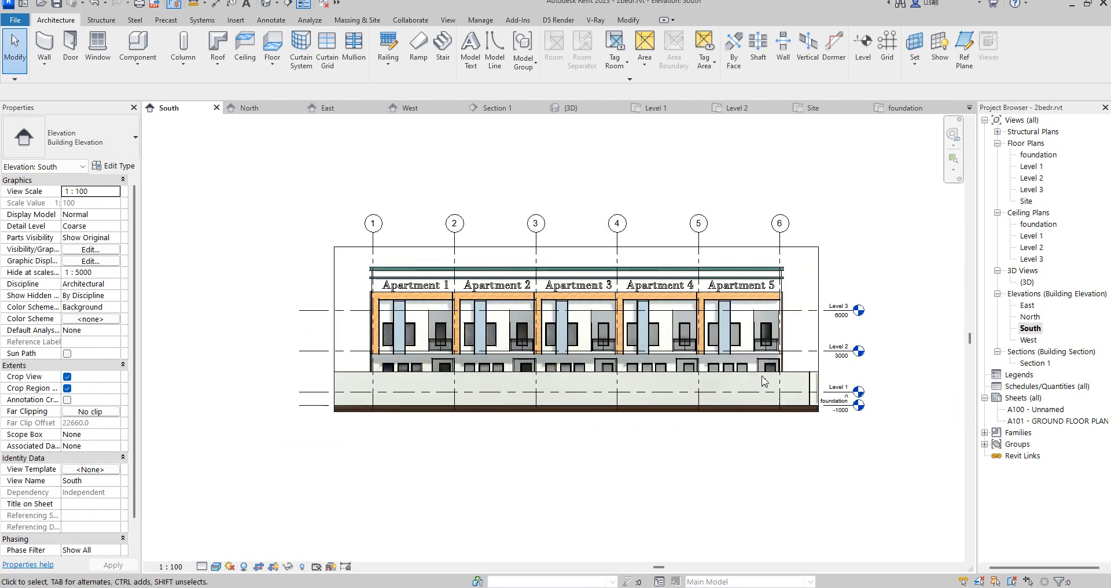
left_click(799, 373)
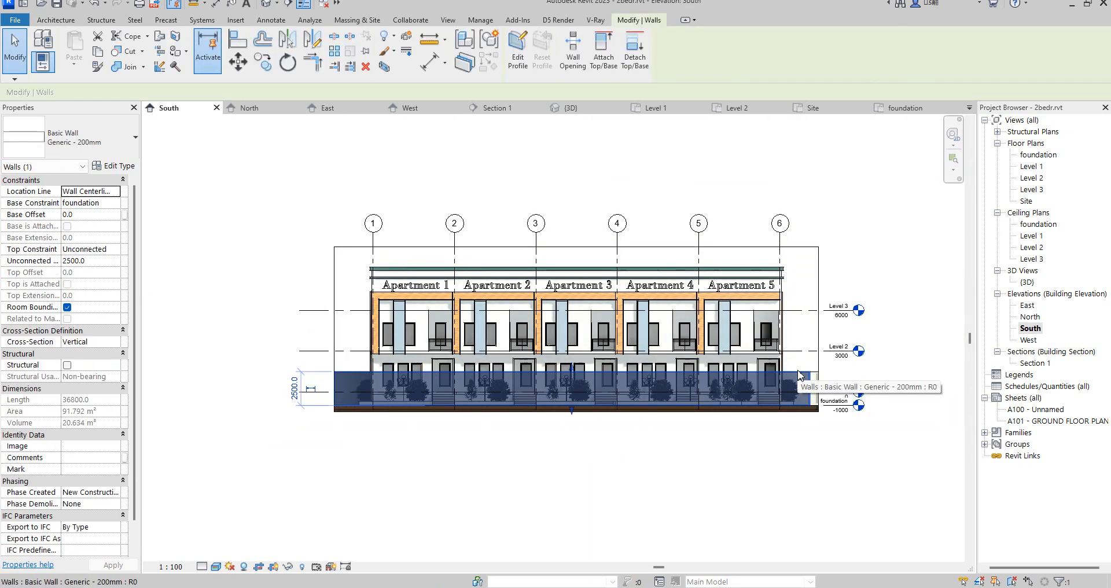
right_click(798, 375)
mouse_move(916, 148)
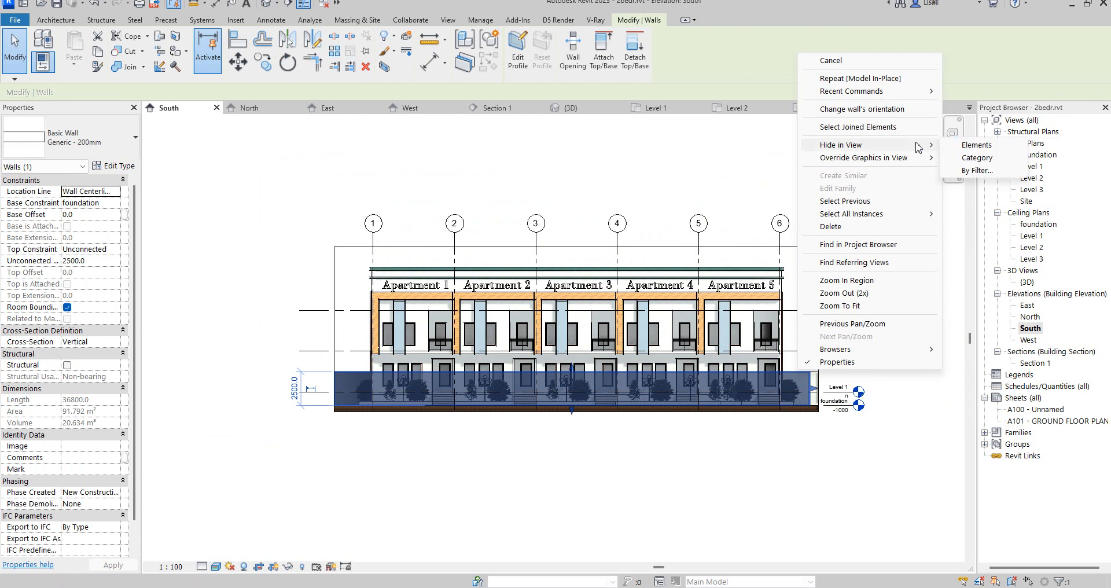
left_click(977, 146)
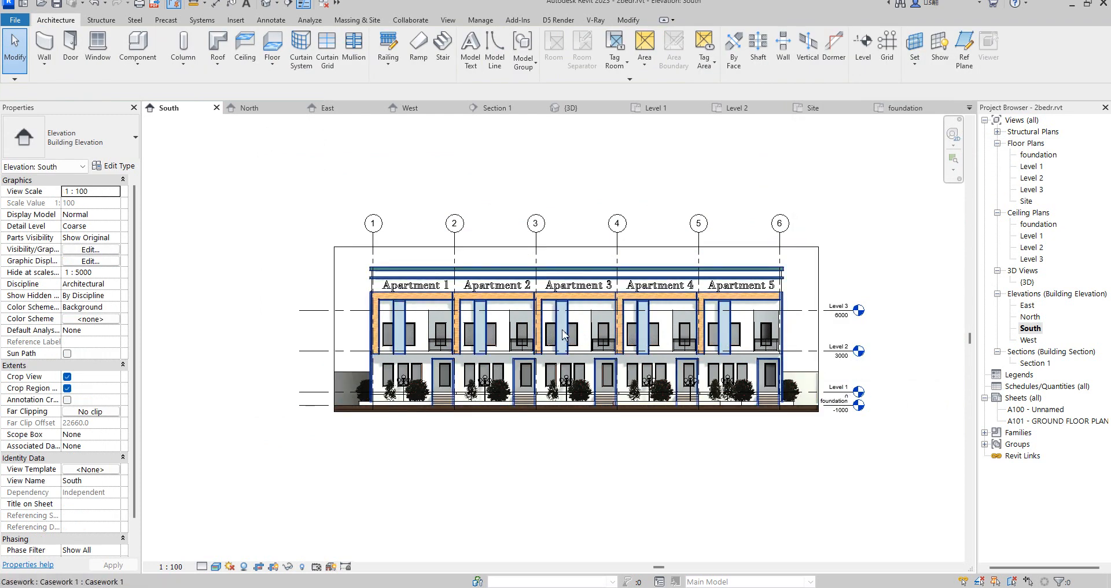
Step: Open the West elevation and select the boundary wall in front of the building
double_click(1029, 341)
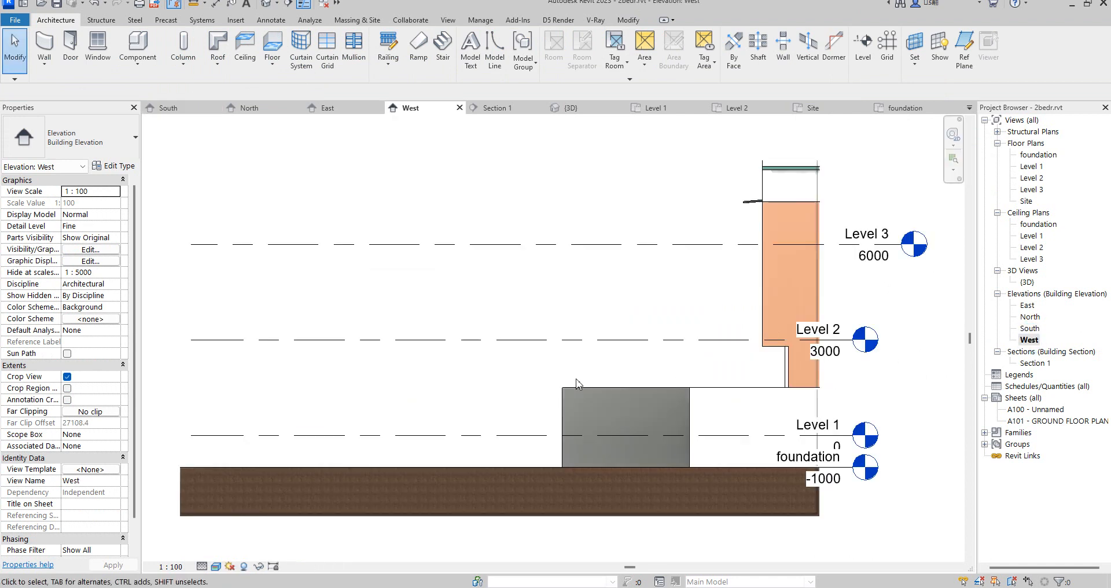
scroll(597, 393, "down", 3)
left_click(662, 393)
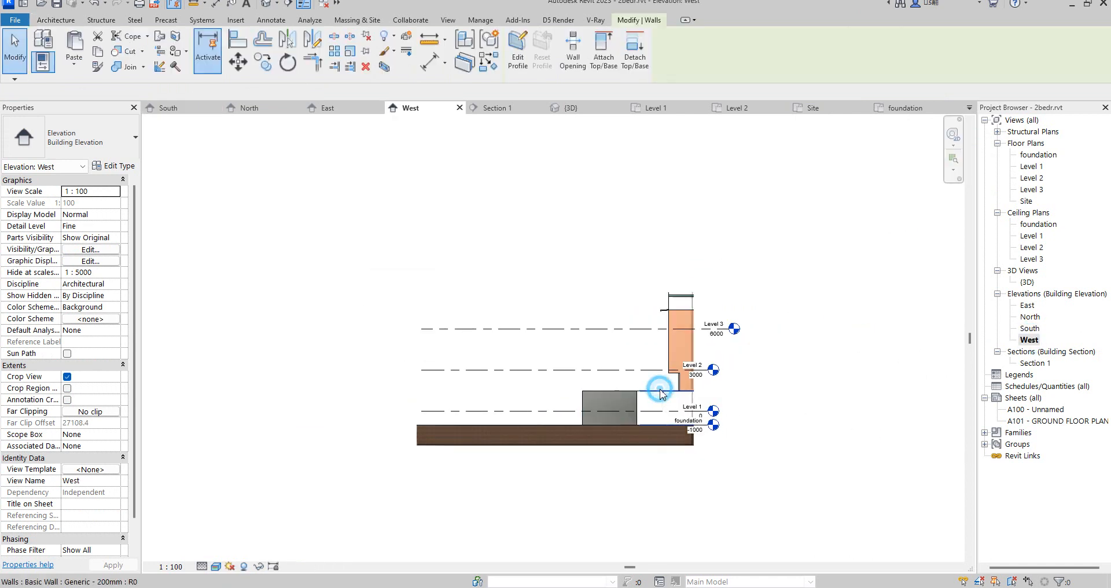
Step: Open the East elevation and hide the boundary wall standing in front of the building
double_click(1027, 305)
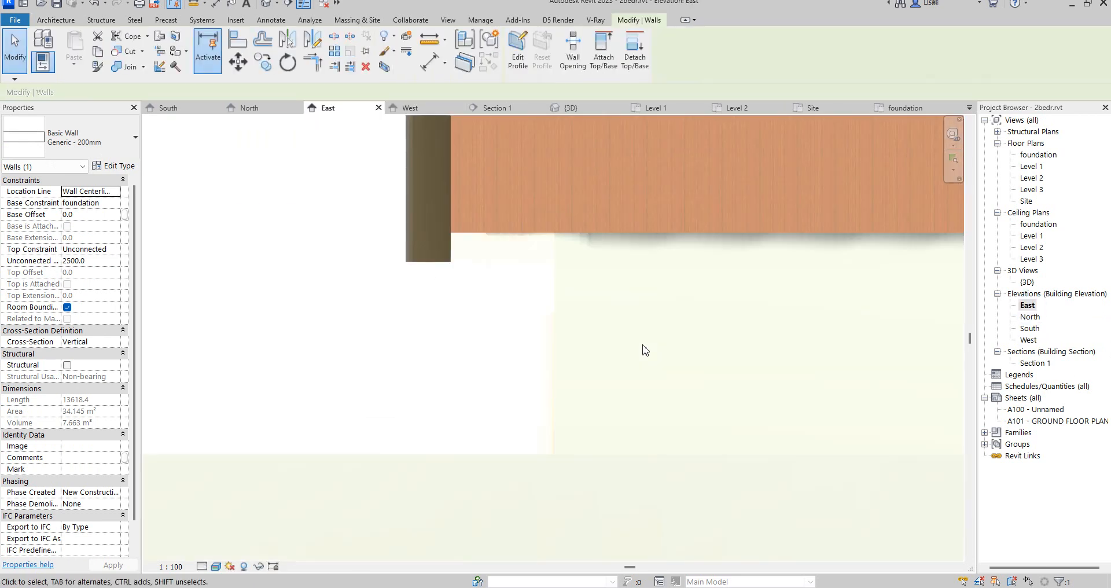
scroll(645, 349, "down", 4)
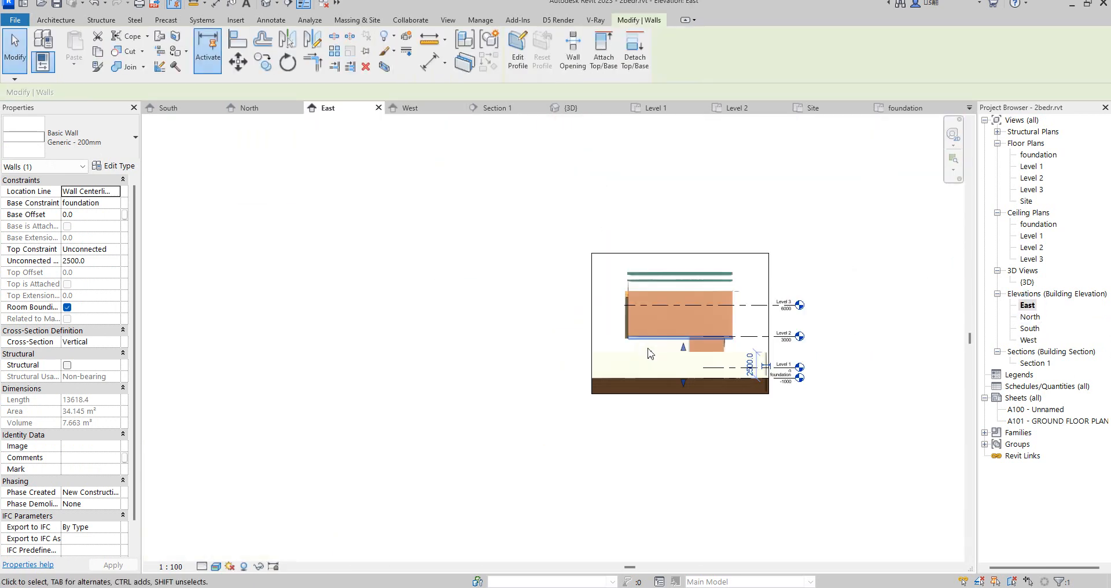
left_click(724, 355)
right_click(724, 356)
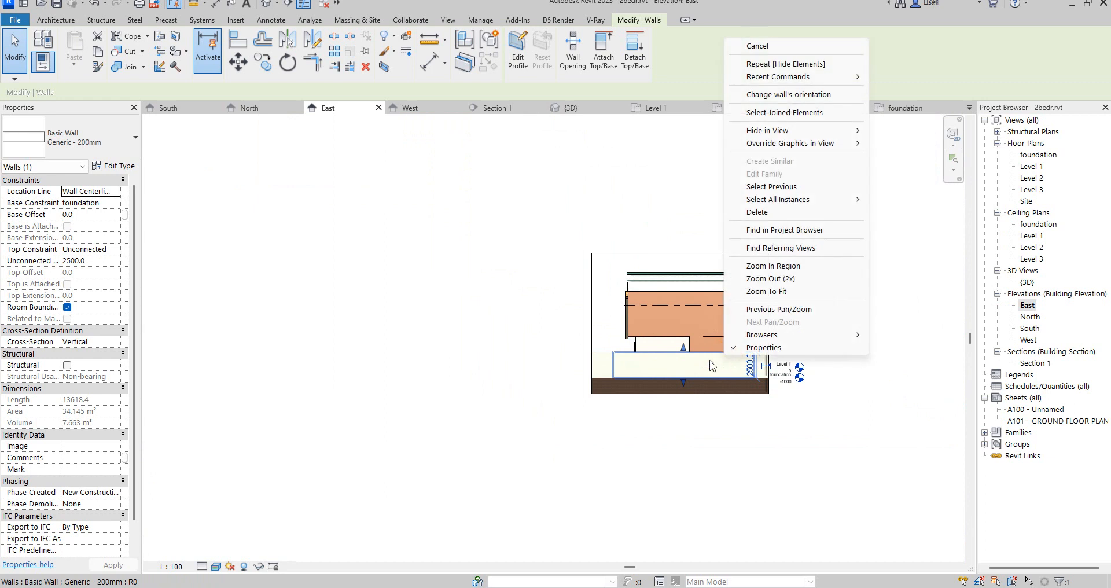
left_click(477, 337)
left_click(675, 357)
scroll(665, 359, "up", 2)
left_click(575, 322)
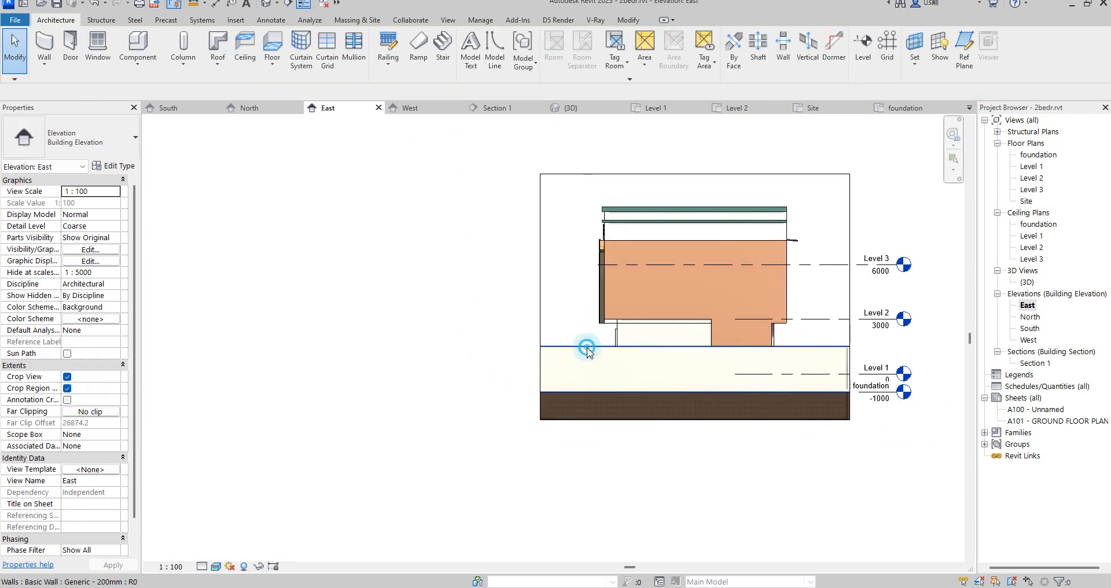
left_click(586, 354)
right_click(588, 347)
mouse_move(697, 123)
left_click(757, 123)
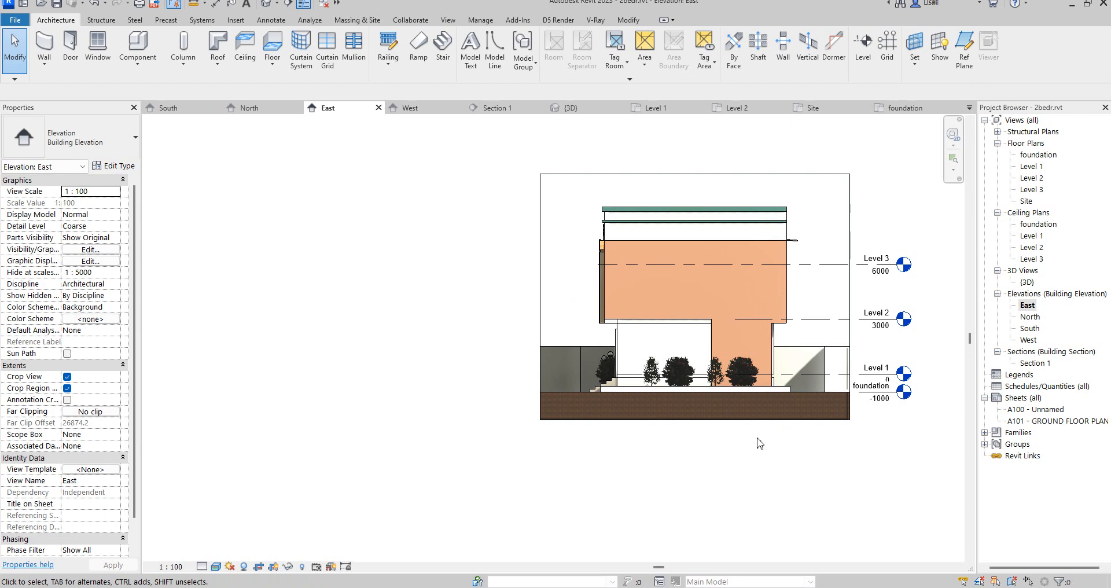
Step: Raise the East elevation's lower crop edge to the foundation ground line and hide the crop region boundary
scroll(760, 444, "up", 3)
left_click(781, 401)
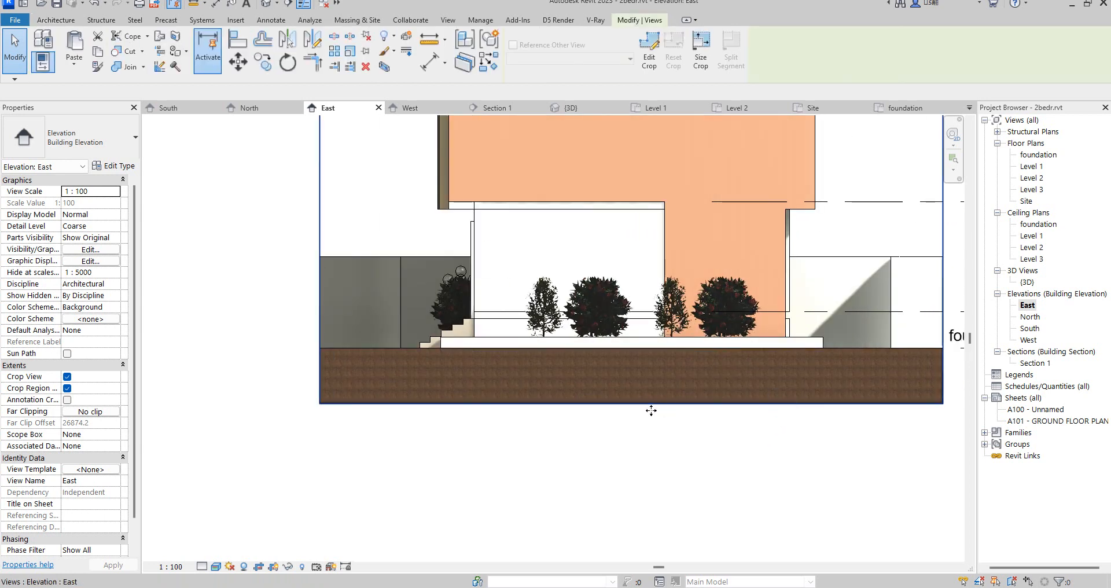
left_click(656, 409)
left_click(631, 403)
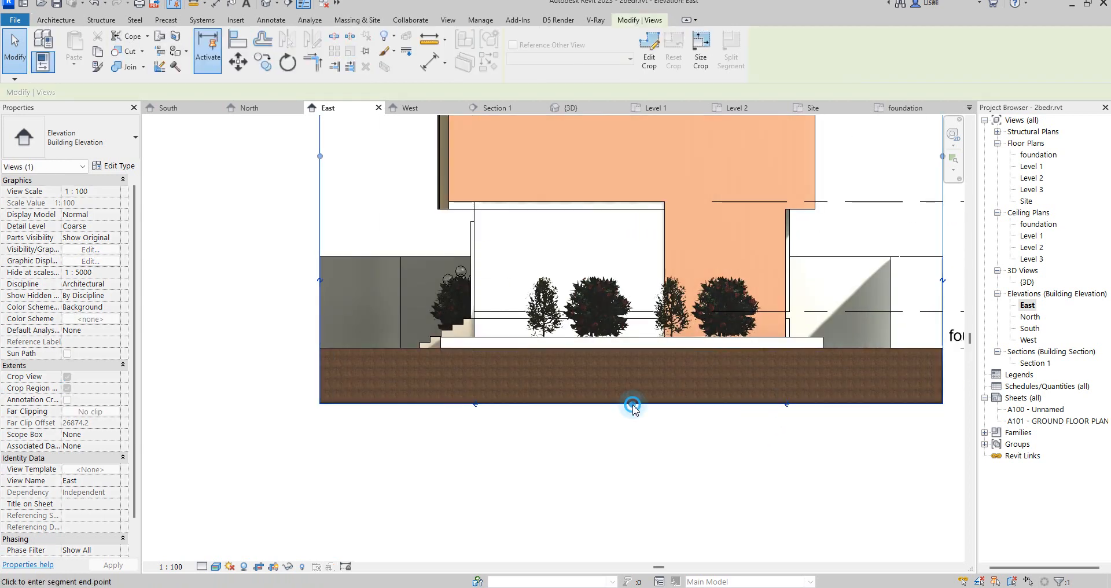
left_click(633, 349)
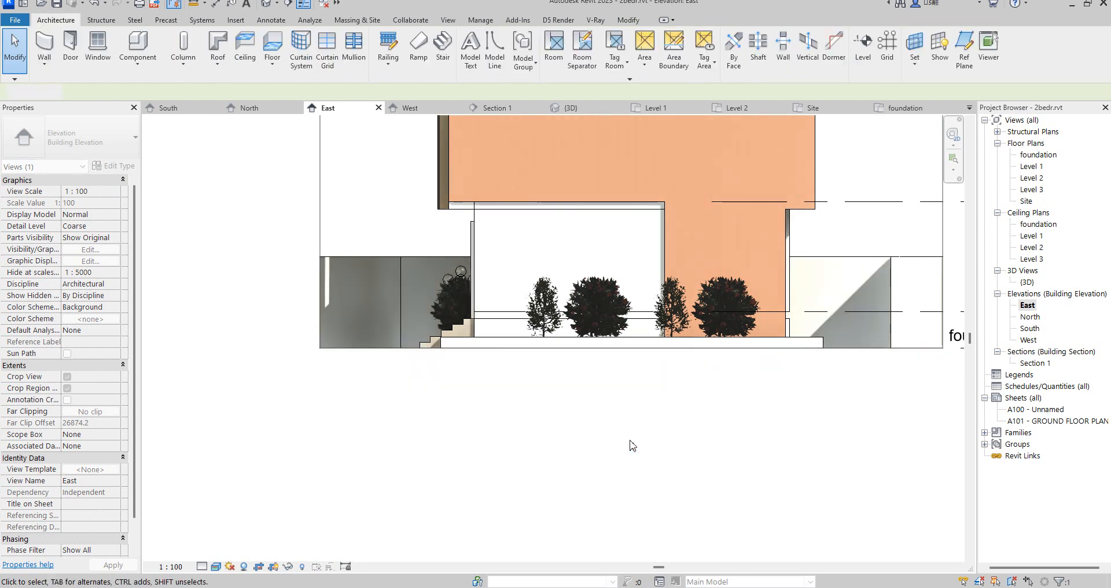
scroll(632, 446, "down", 5)
left_click(273, 566)
scroll(745, 341, "up", 3)
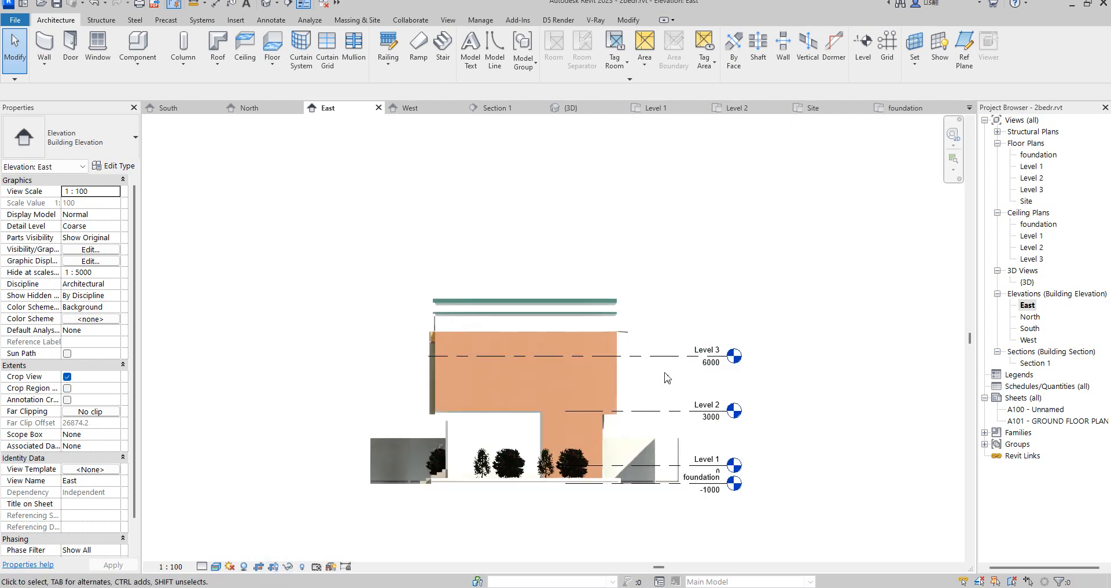
Step: Hide the whole level category in the East elevation
left_click(661, 361)
right_click(661, 363)
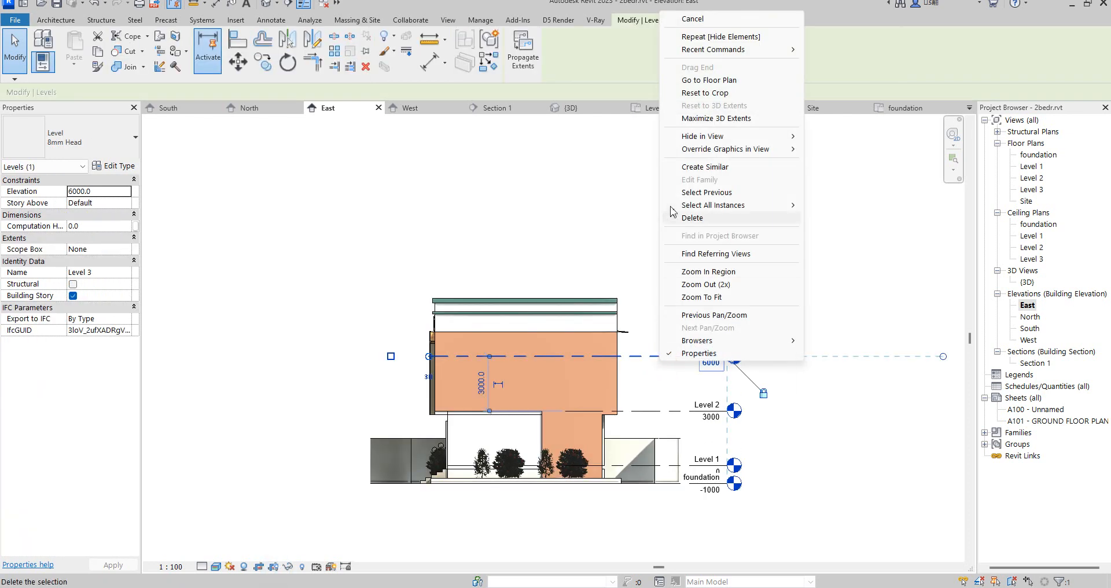
mouse_move(758, 136)
left_click(853, 150)
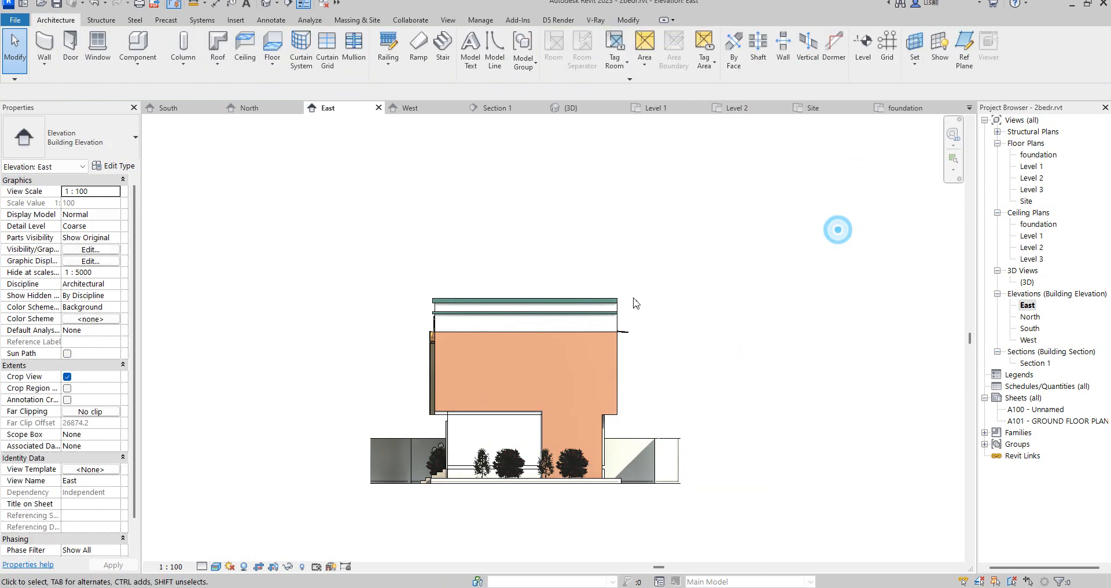
Step: Inspect the cleaned-up East elevation, including the thin roof edge projecting beyond the building's side wall
scroll(576, 316, "down", 2)
scroll(548, 466, "up", 1)
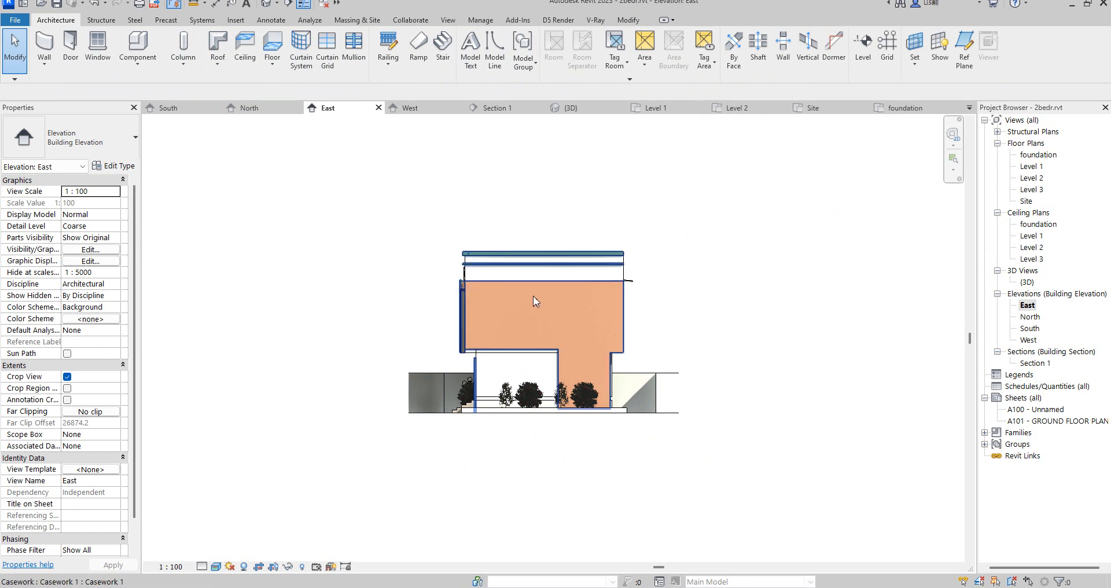
scroll(653, 286, "up", 3)
scroll(604, 283, "up", 2)
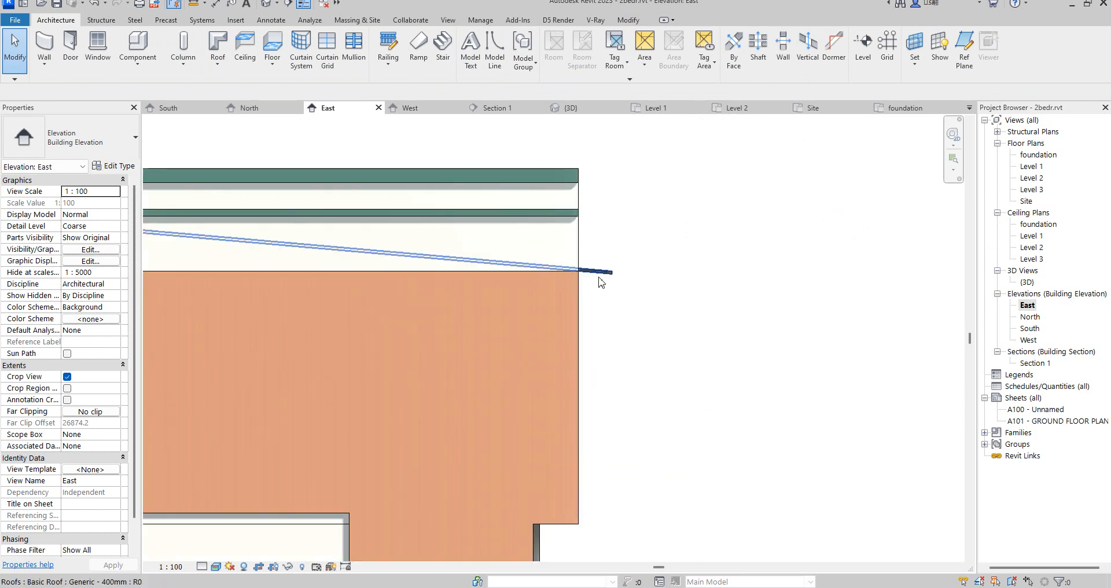
scroll(819, 396, "down", 2)
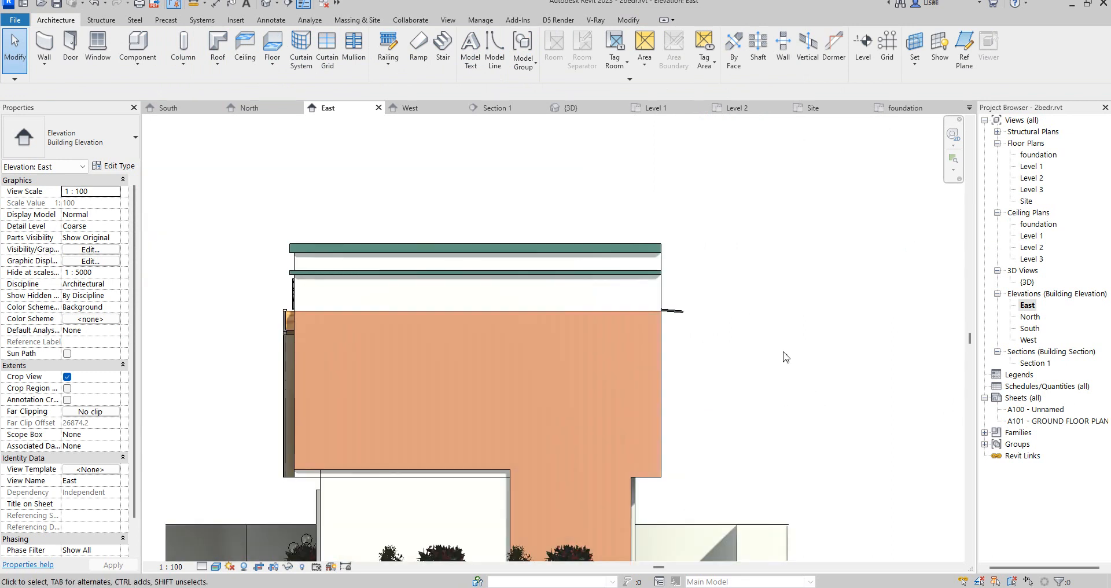
scroll(746, 361, "down", 2)
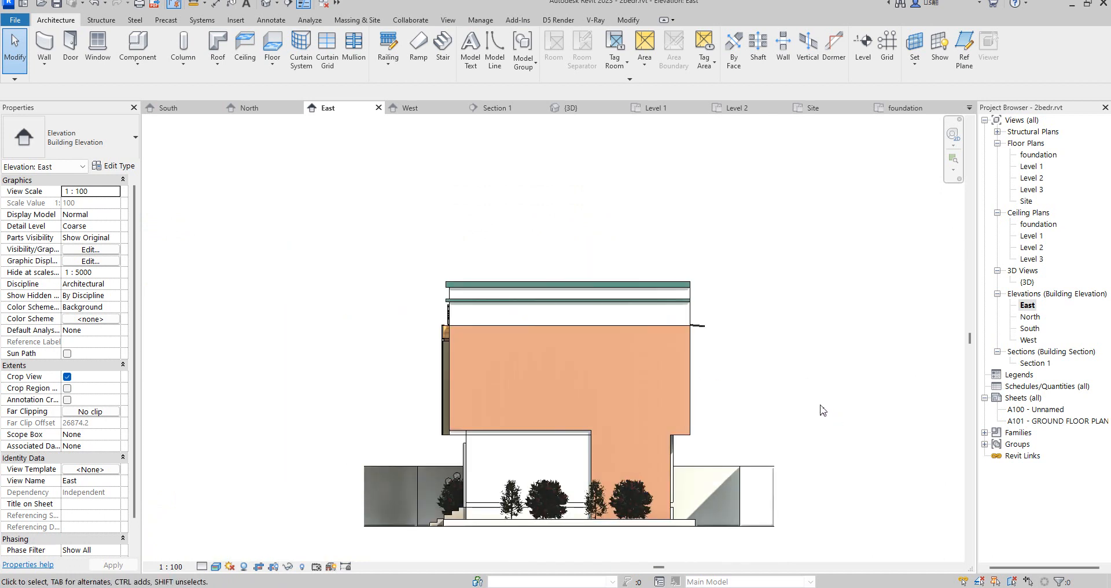
scroll(809, 399, "up", 1)
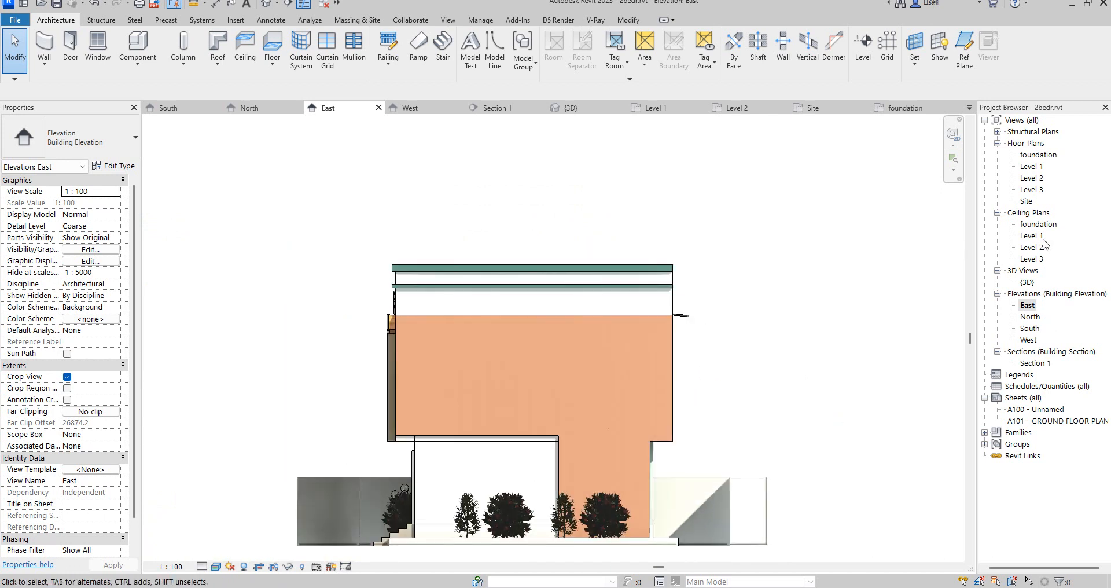
Step: Open the {3D} view and examine the planting beds along the apartment fronts and the separate landscaped island with its street light
double_click(1030, 283)
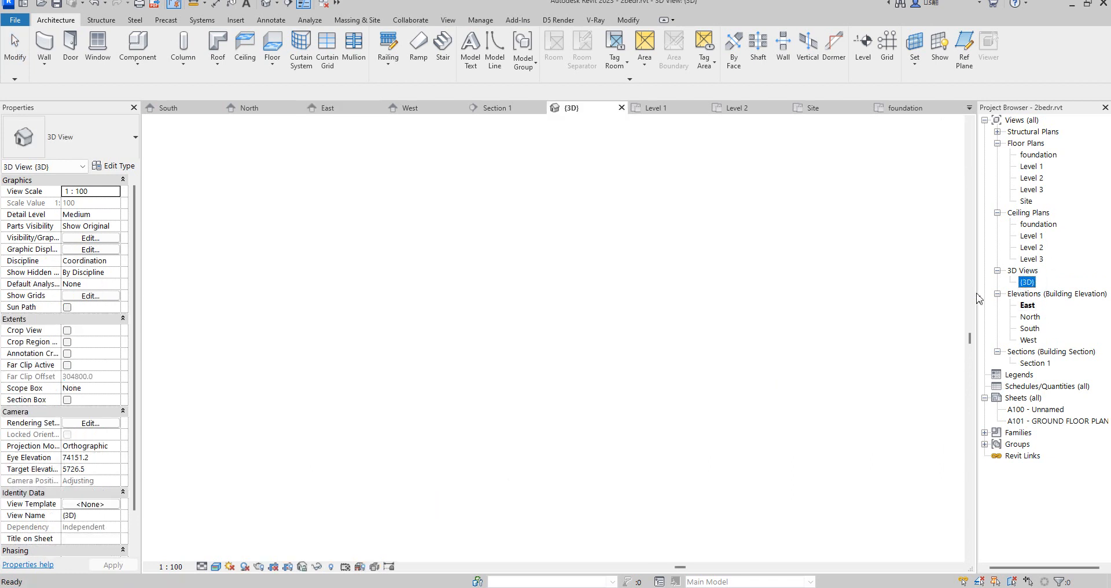
scroll(662, 404, "up", 1)
scroll(662, 404, "down", 5)
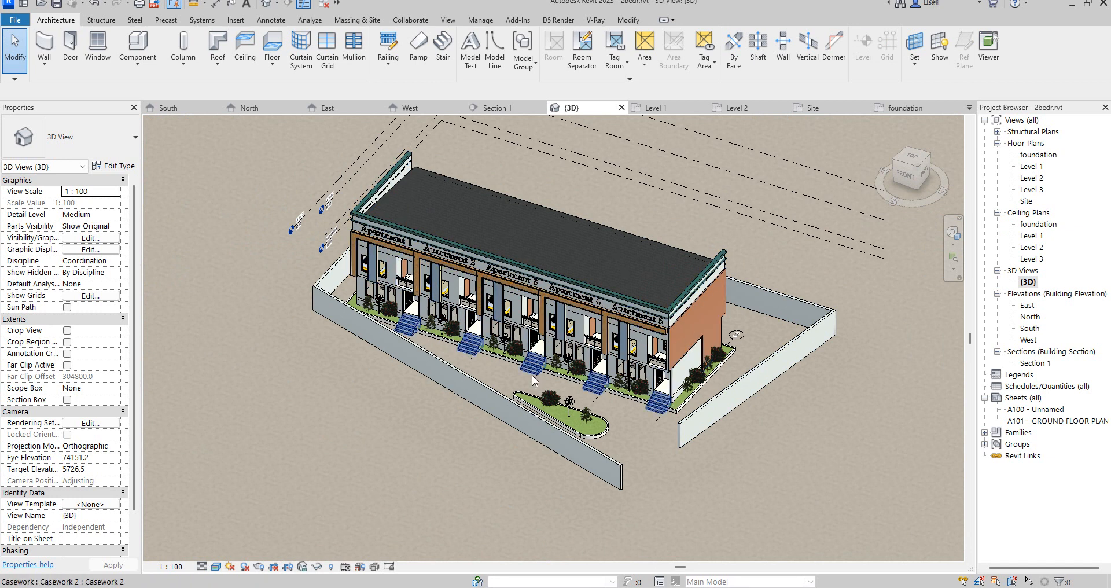
scroll(561, 431, "up", 3)
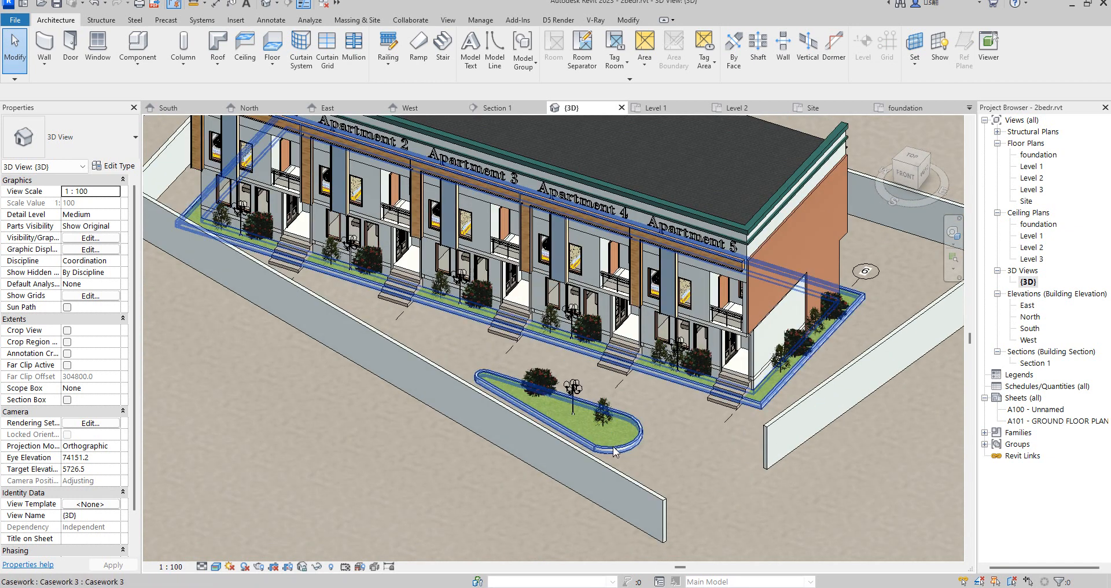
scroll(614, 451, "up", 2)
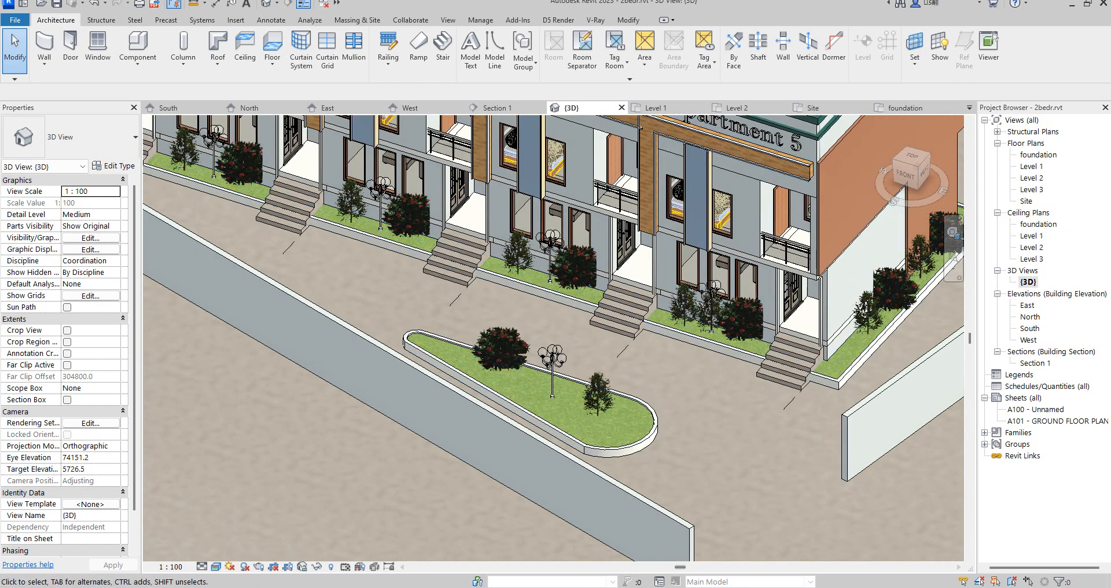